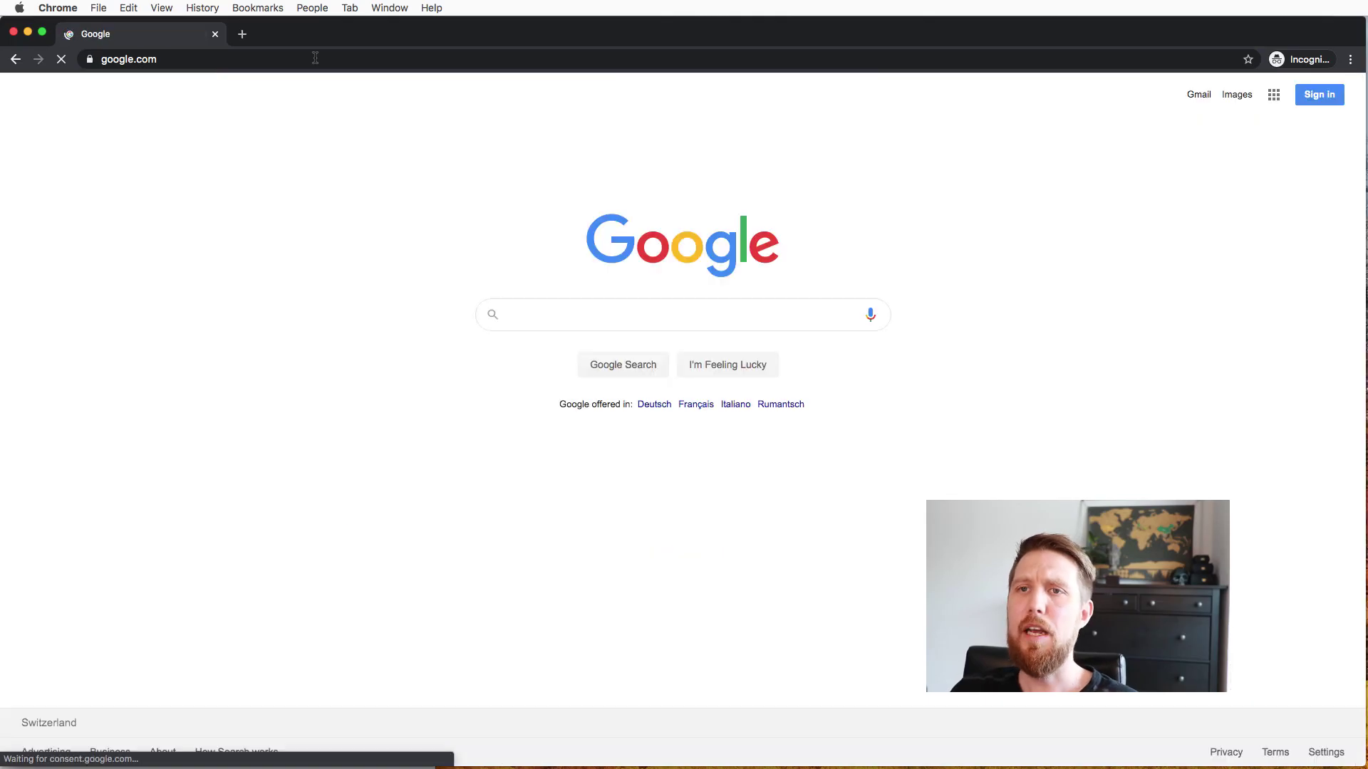
Step: Go to conda.io in Chrome to load the Conda documentation home page
left_click(315, 58)
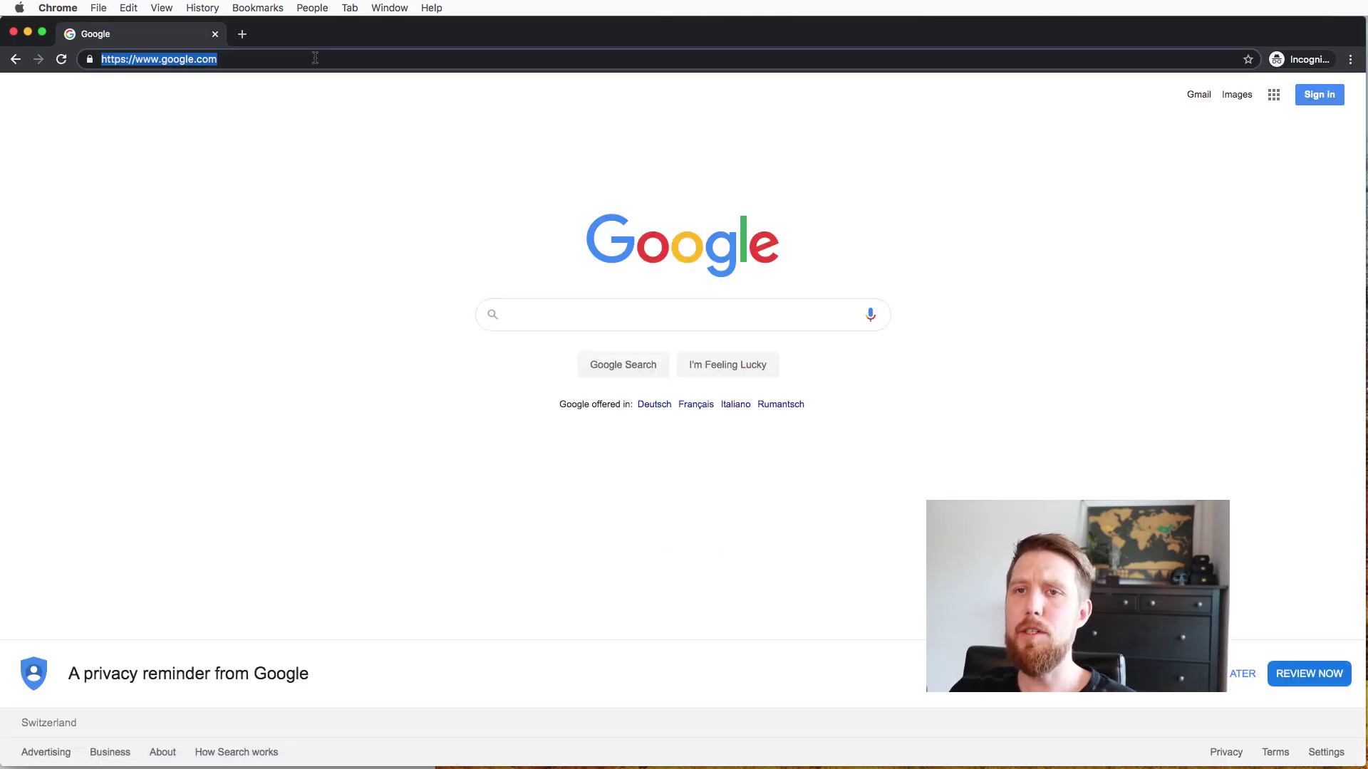
type("conda.io")
key("Return")
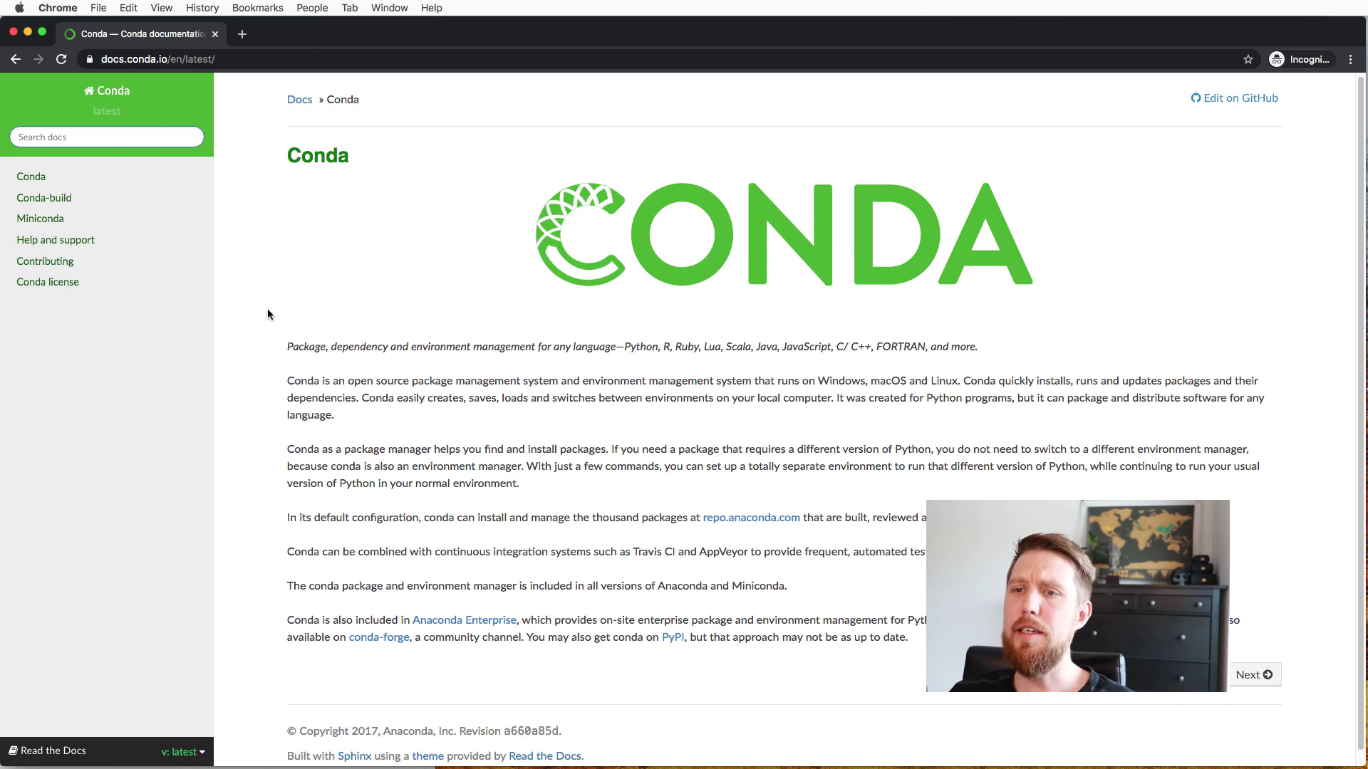
Step: Highlight the intro passages: the Conda tagline, Python programs, and distributing software for any language
scroll(267, 314, "down", 1)
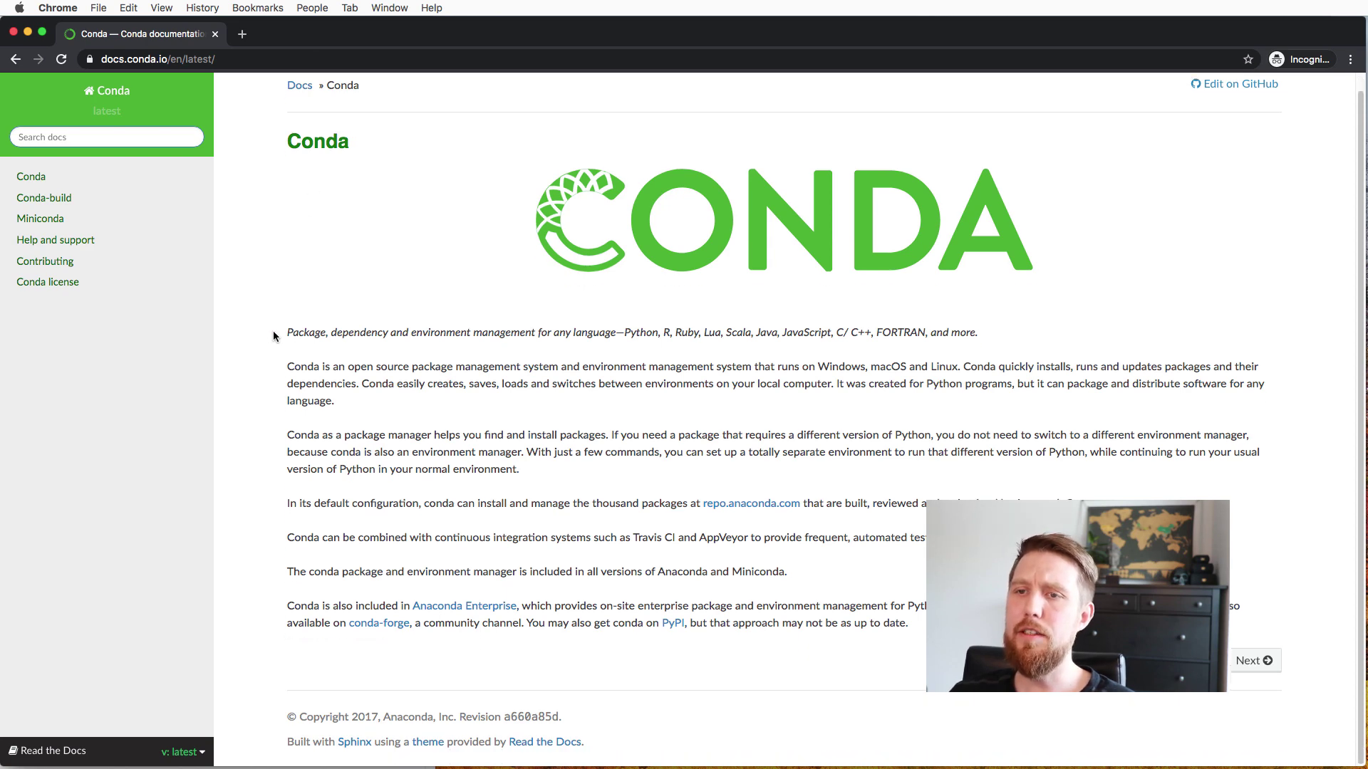
left_click_drag(282, 334, 549, 333)
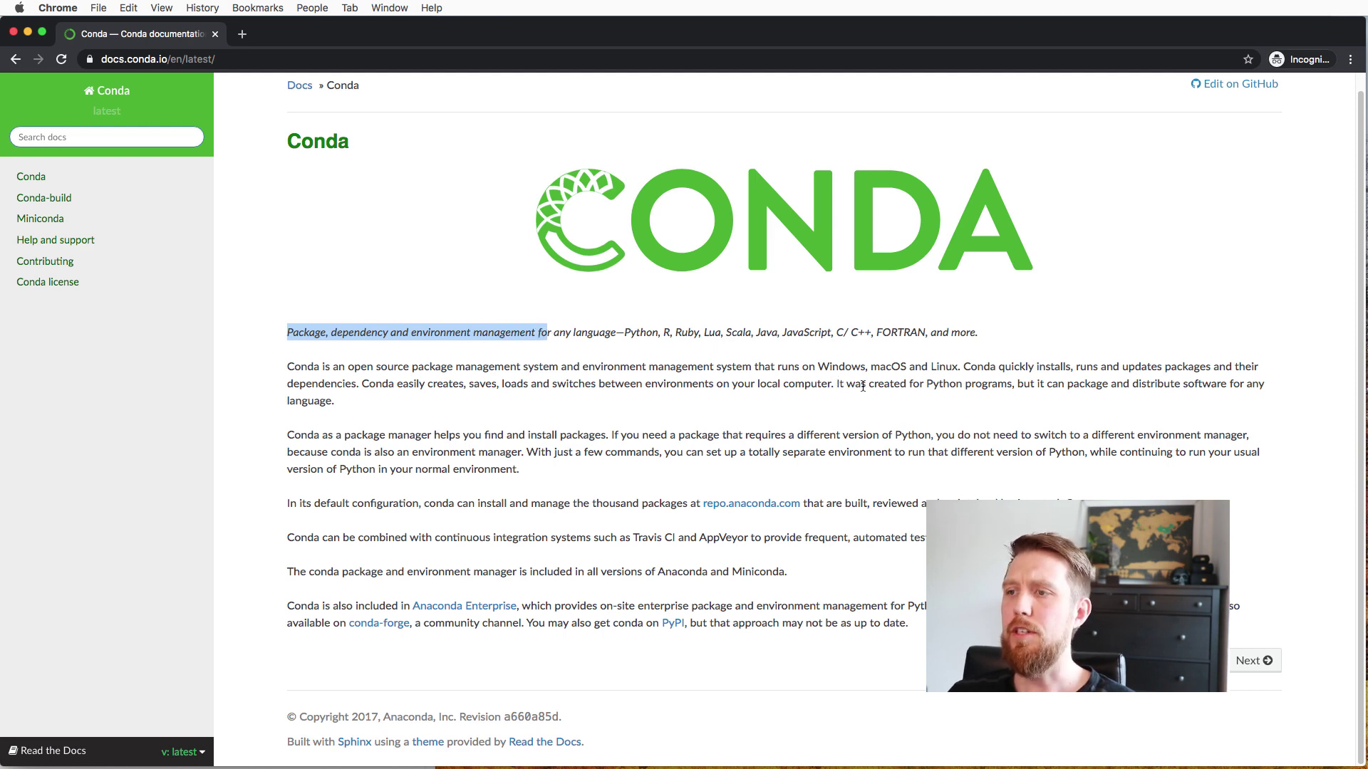
left_click_drag(934, 383, 1037, 386)
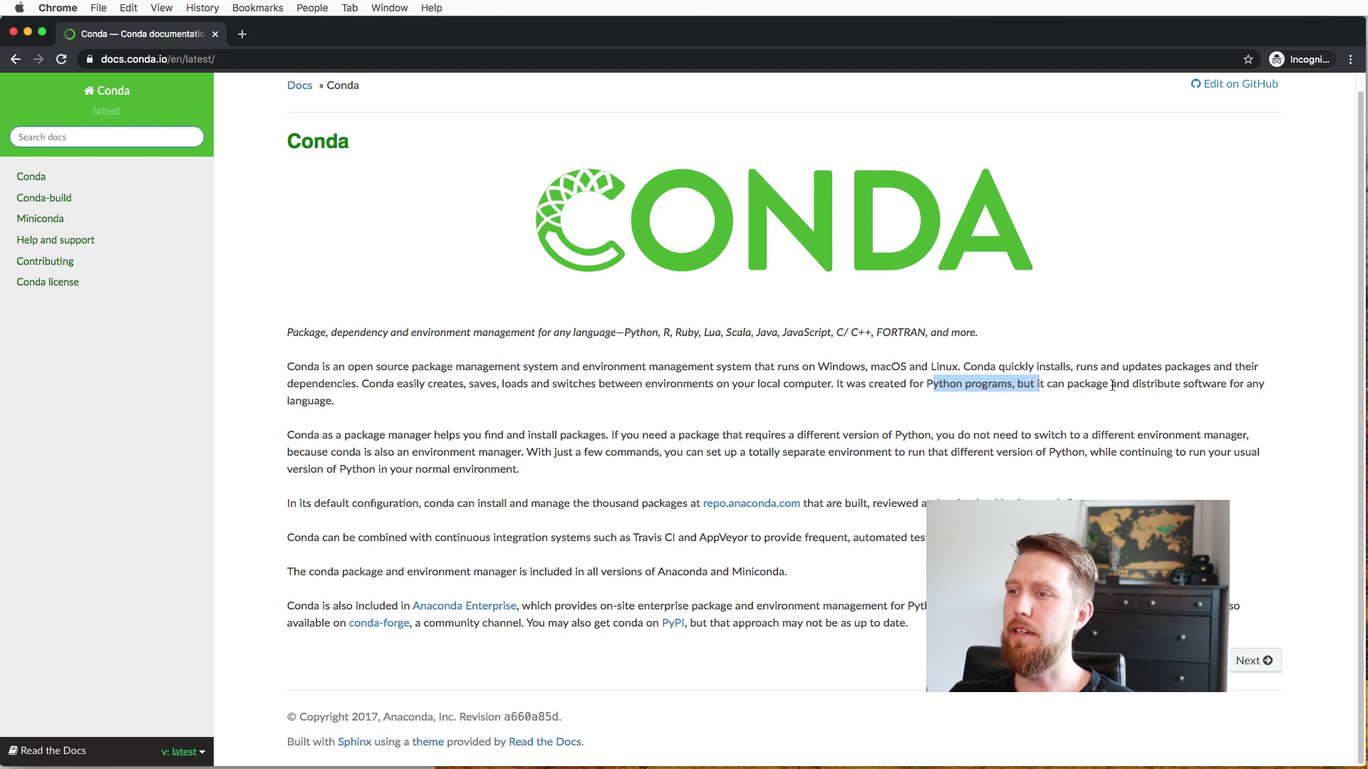
left_click_drag(1113, 385, 347, 400)
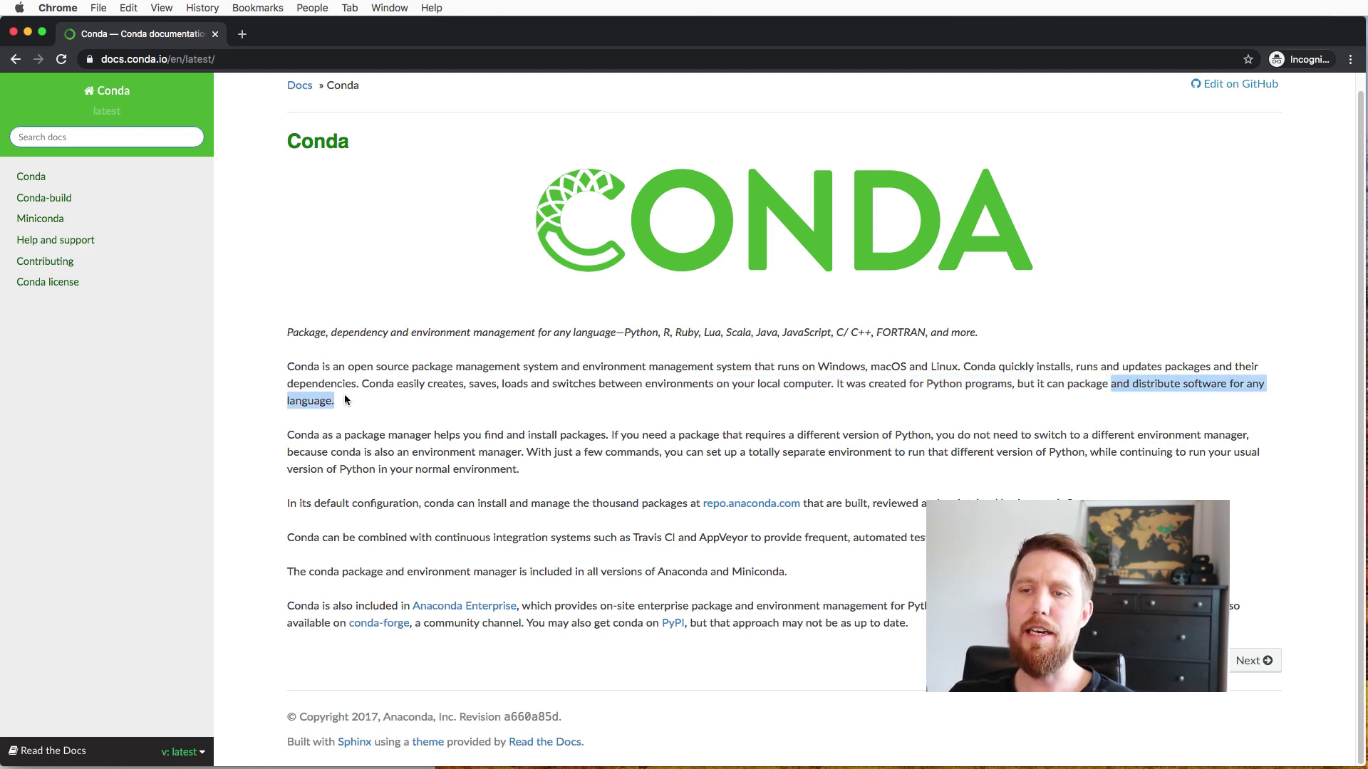
left_click(384, 400)
scroll(383, 401, "up", 1)
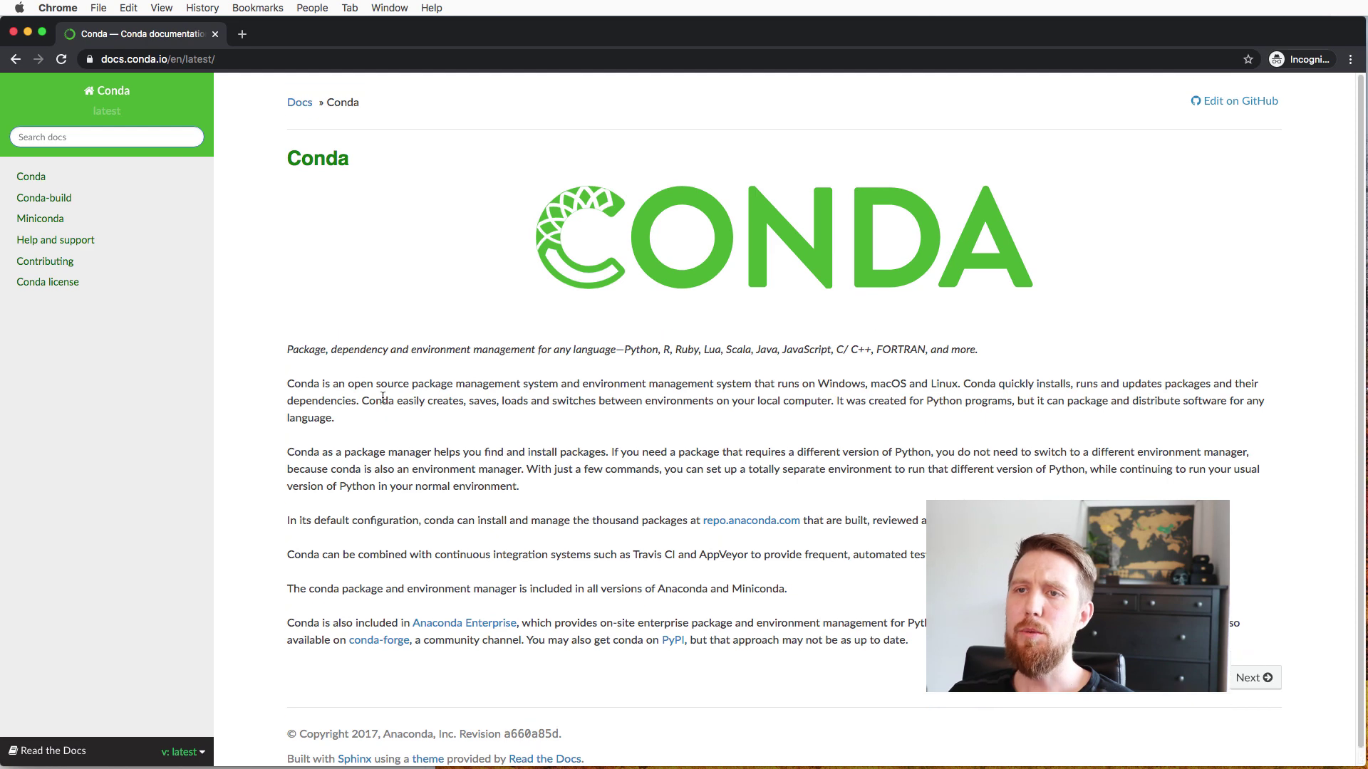
scroll(383, 400, "down", 1)
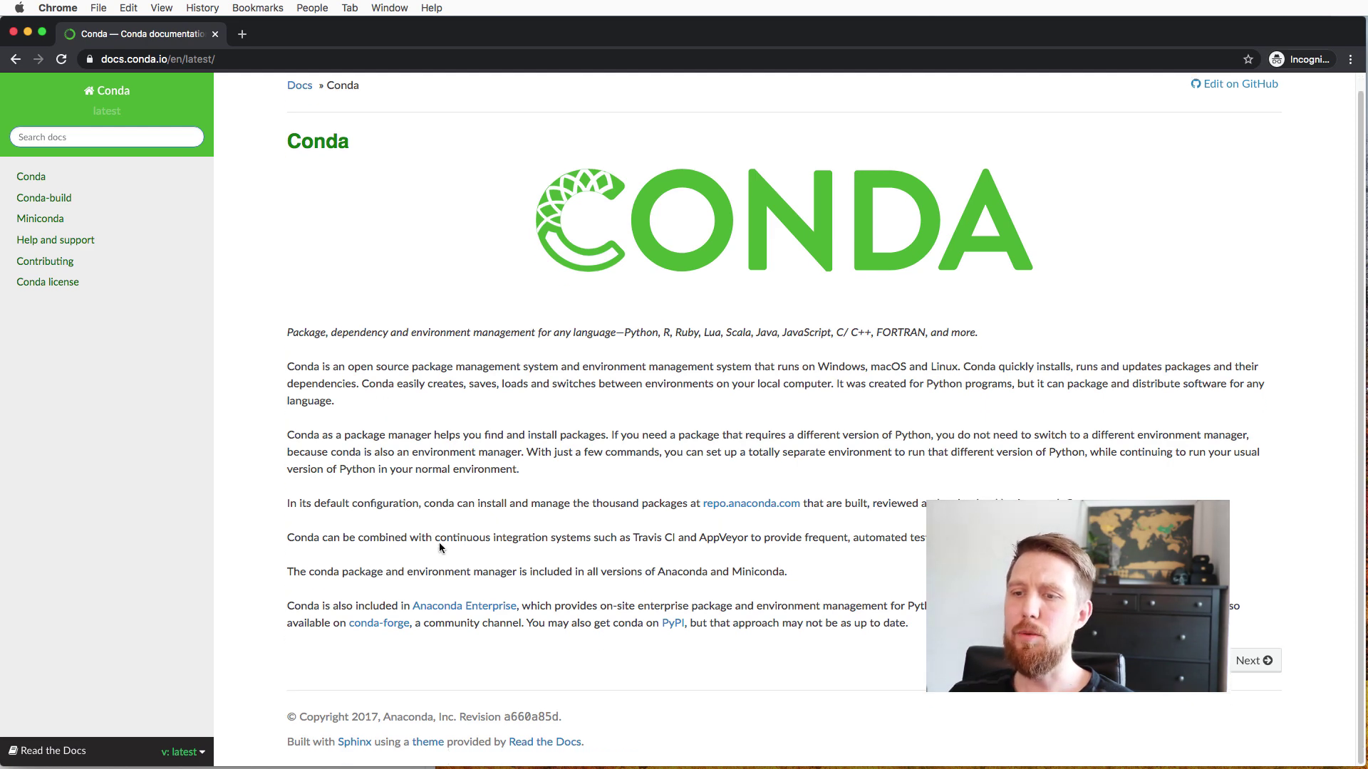
left_click(461, 610, "super")
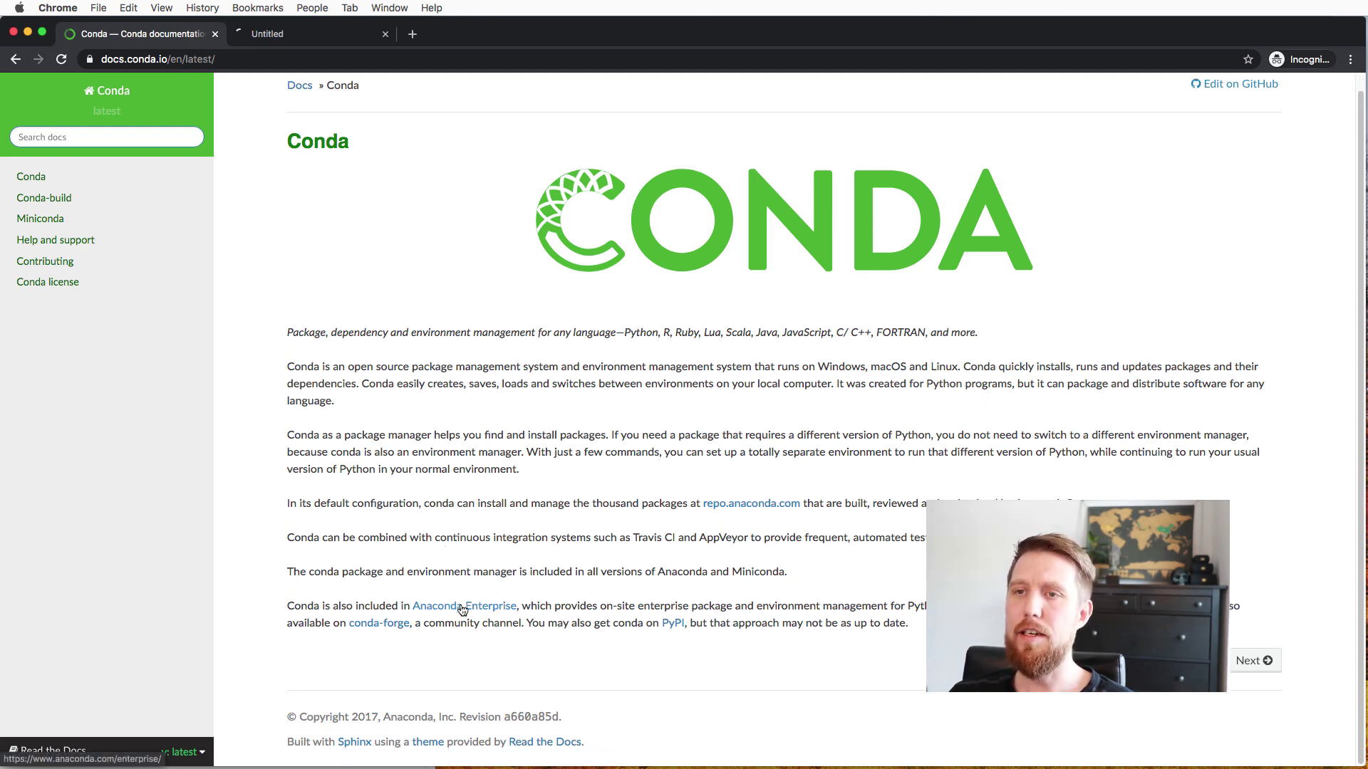
left_click(322, 35)
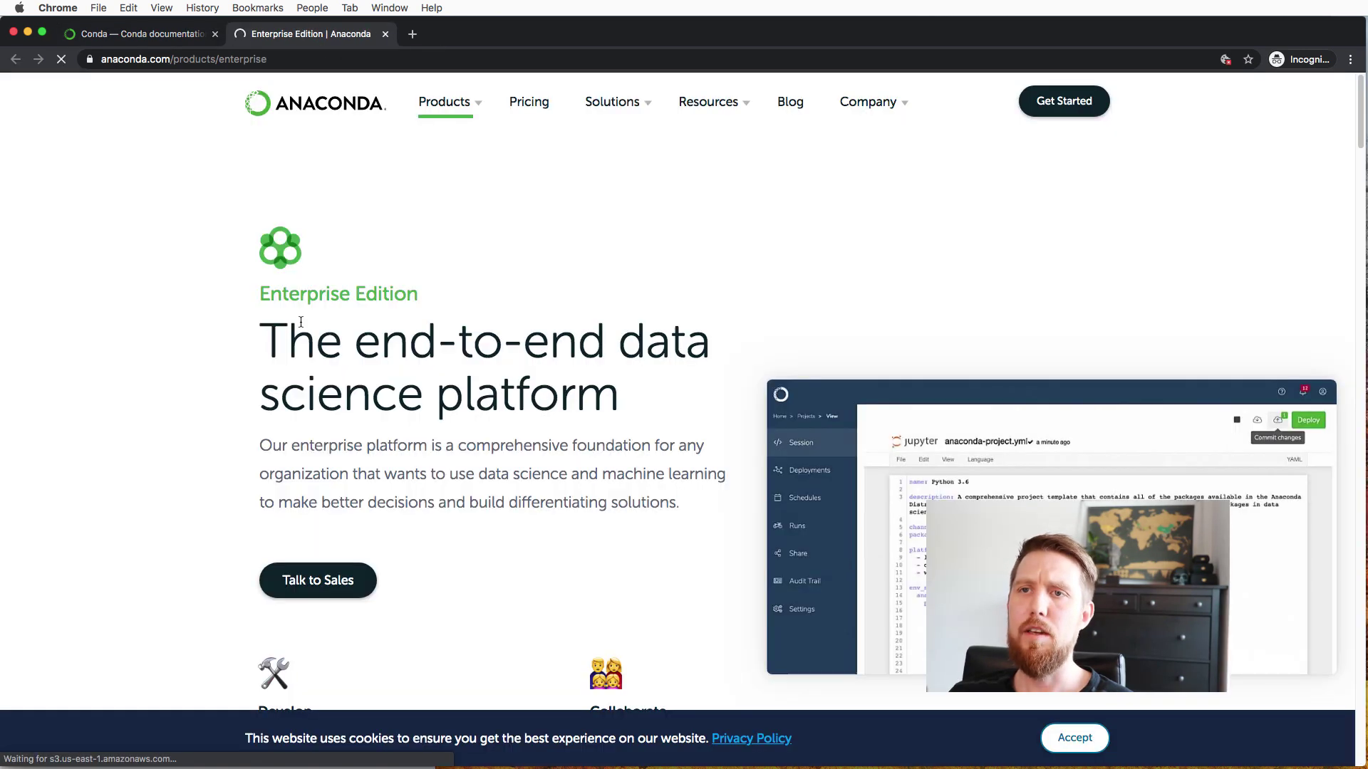
mouse_move(407, 141)
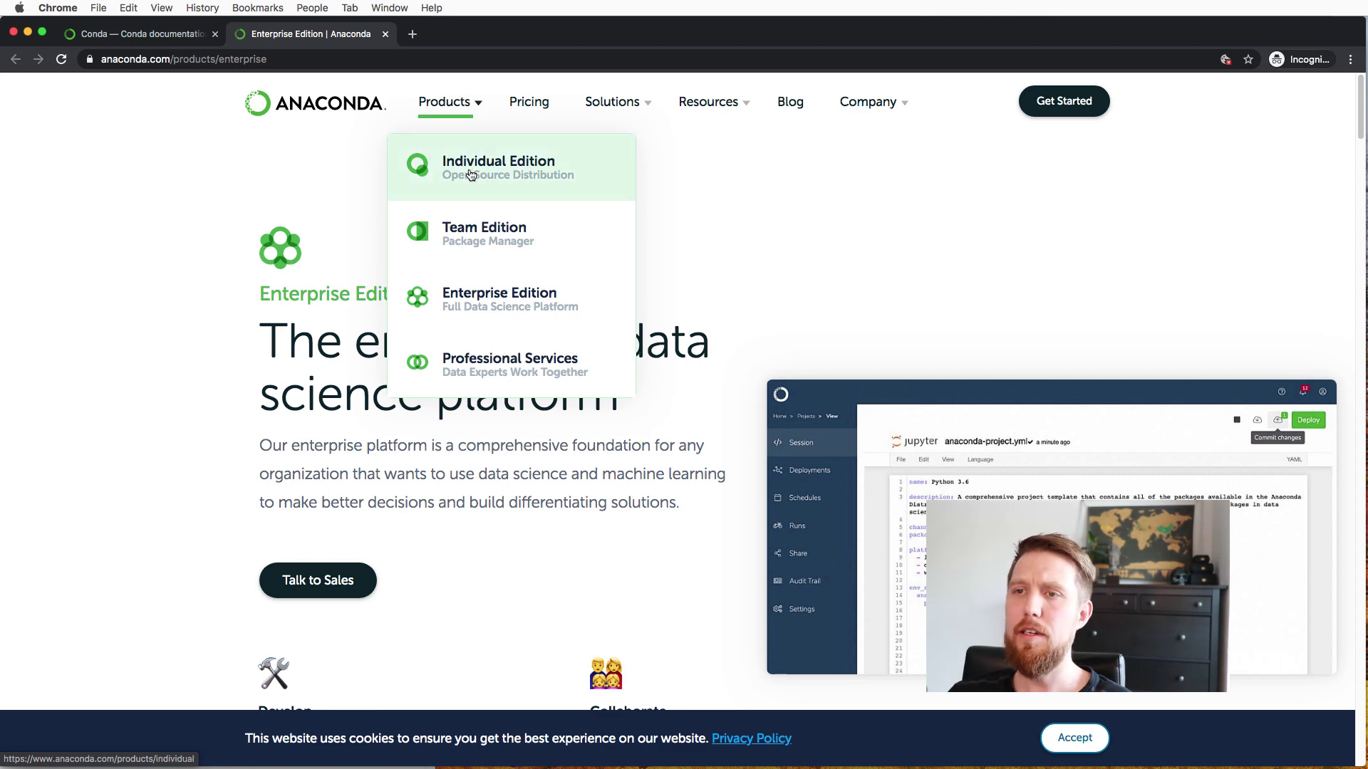
left_click(503, 179)
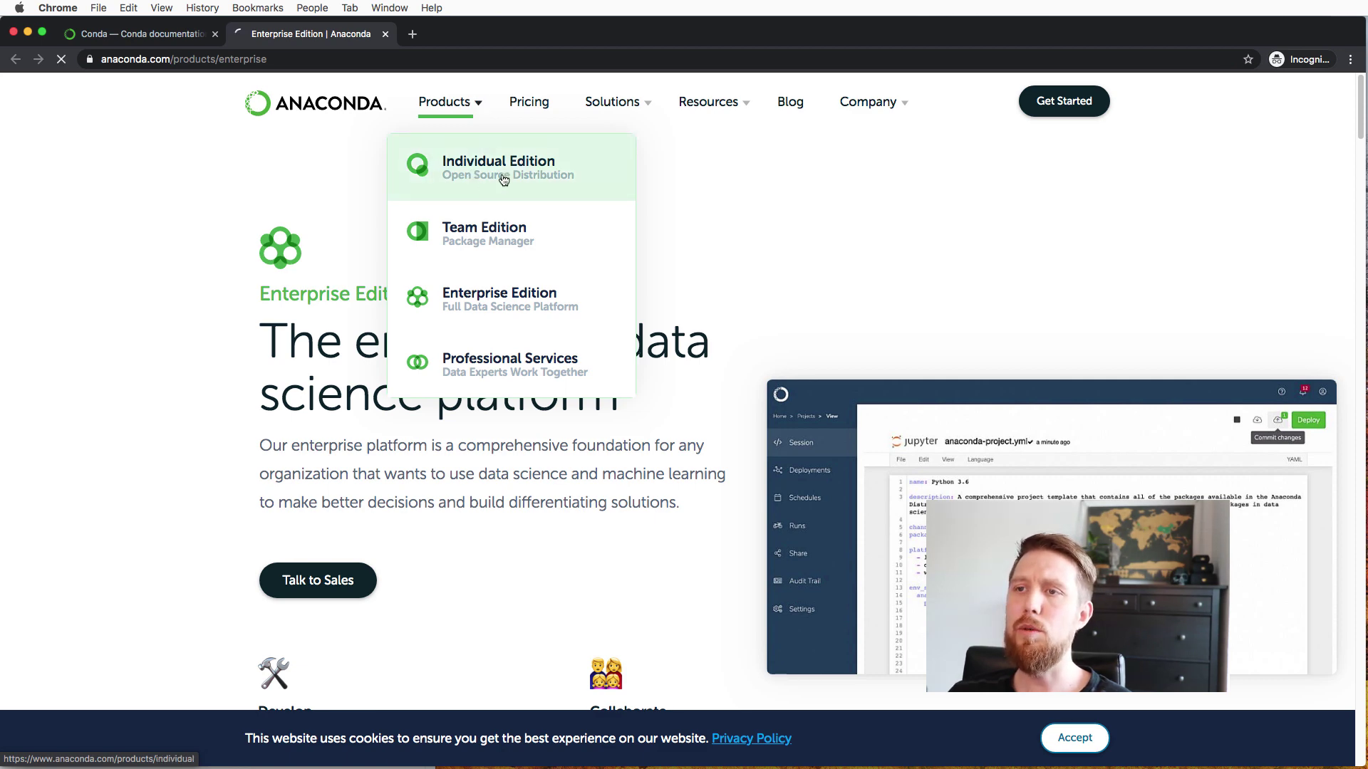
scroll(212, 276, "down", 5)
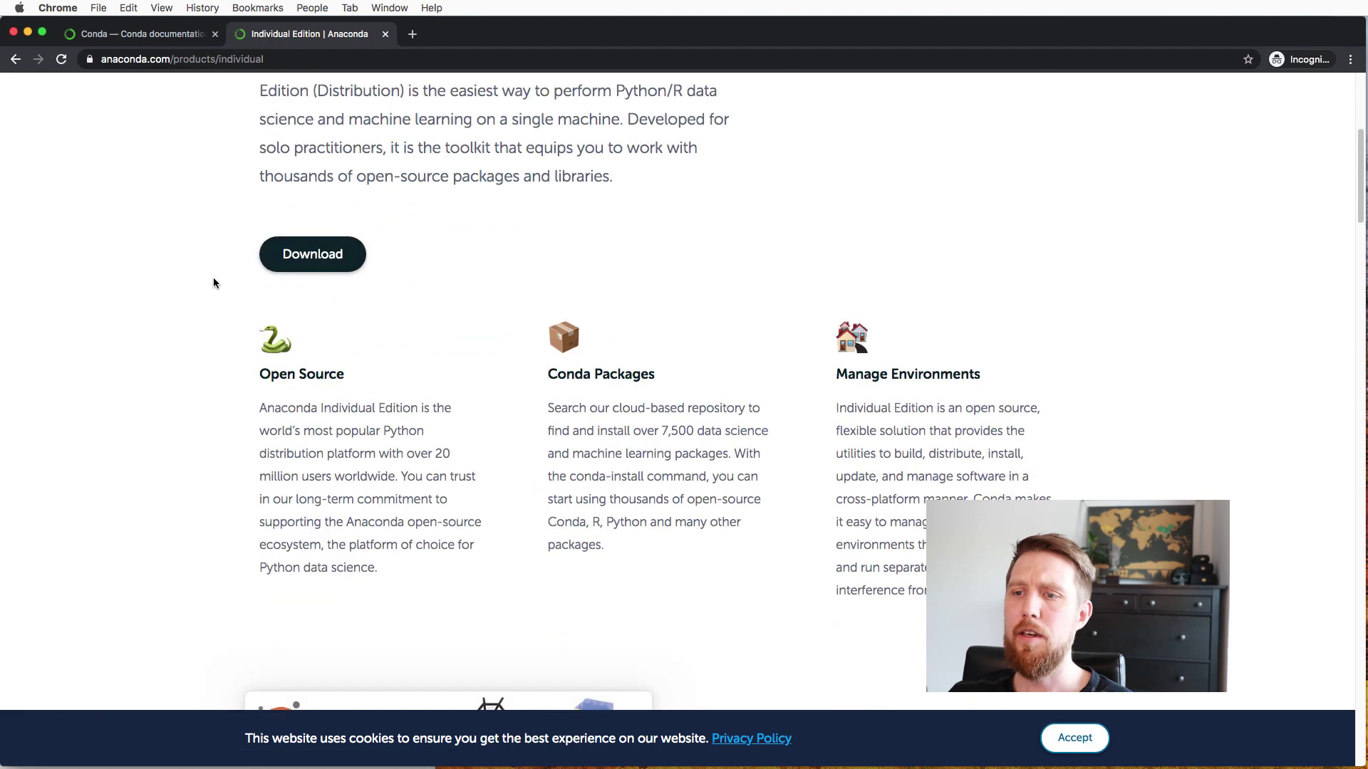
scroll(212, 277, "down", 3)
scroll(213, 283, "down", 3)
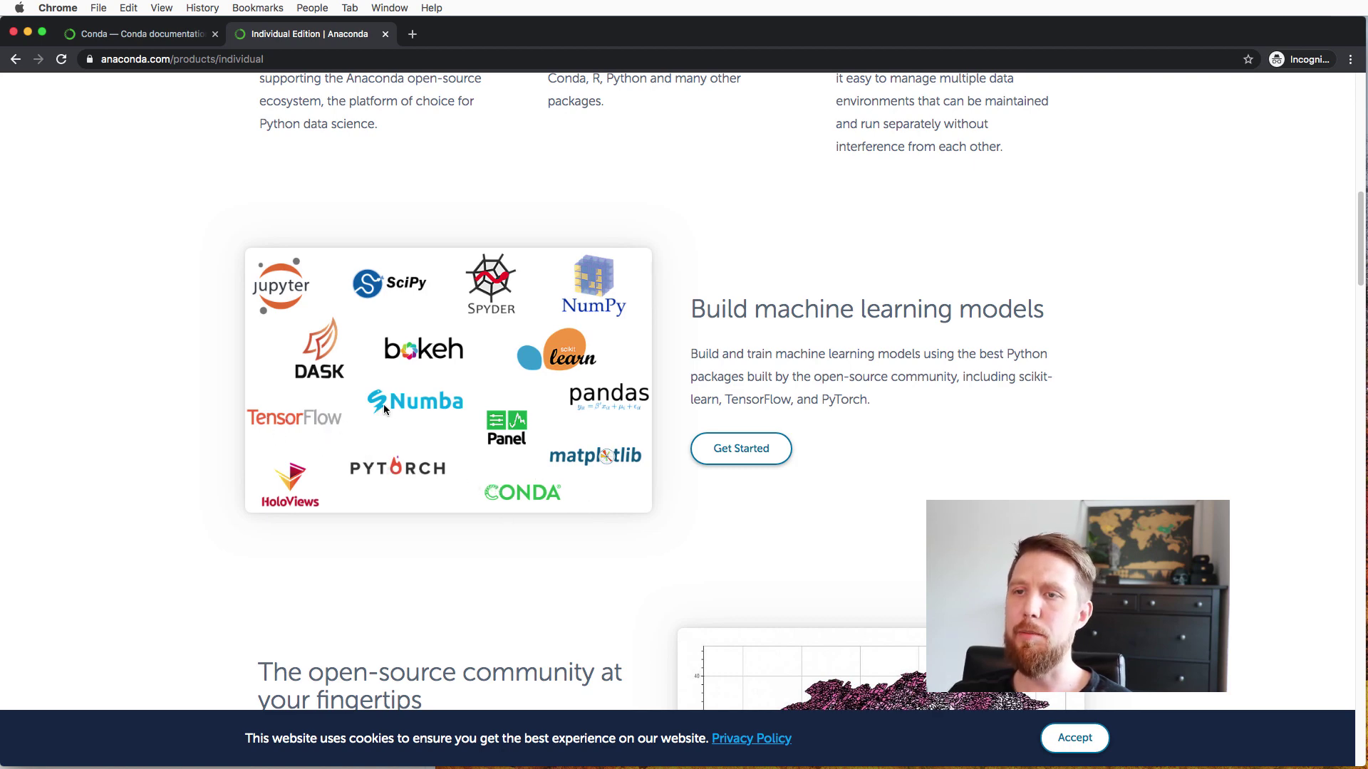
scroll(169, 371, "down", 10)
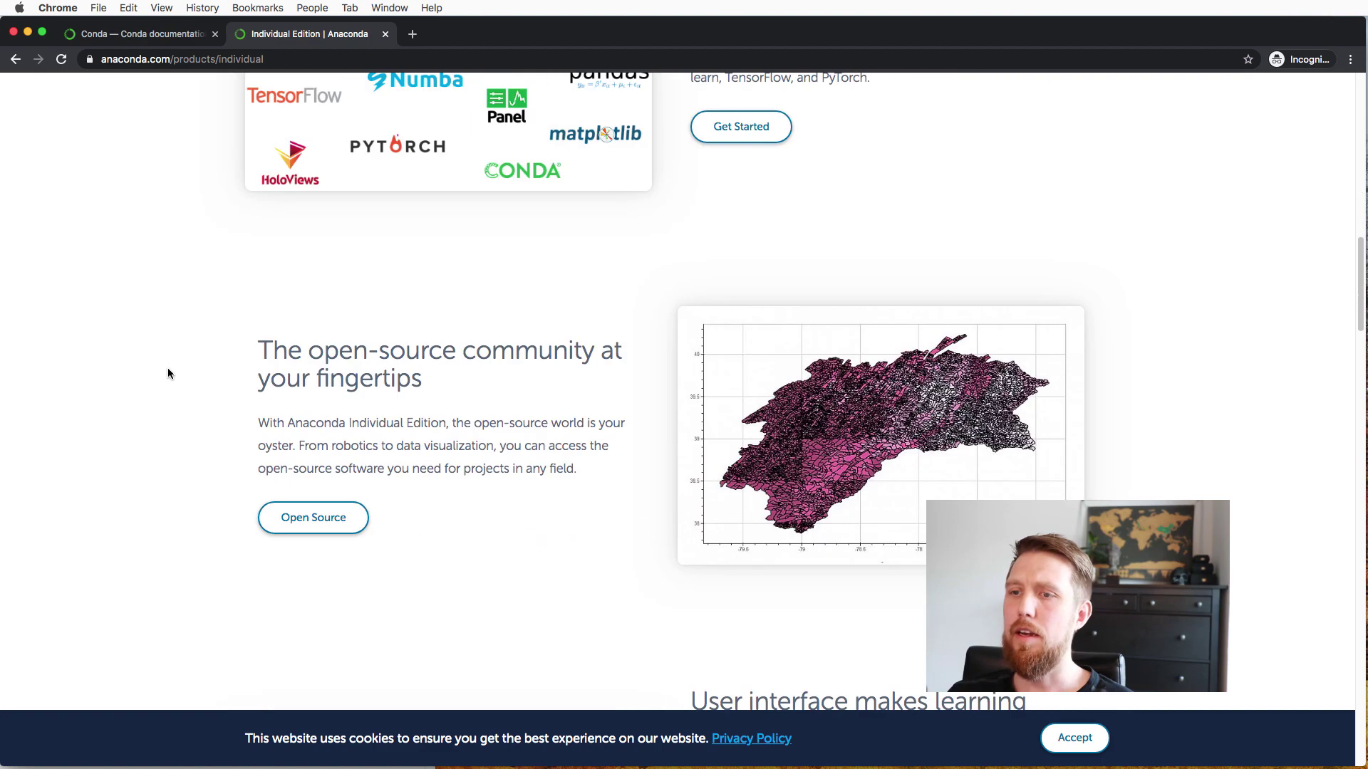
scroll(174, 375, "down", 3)
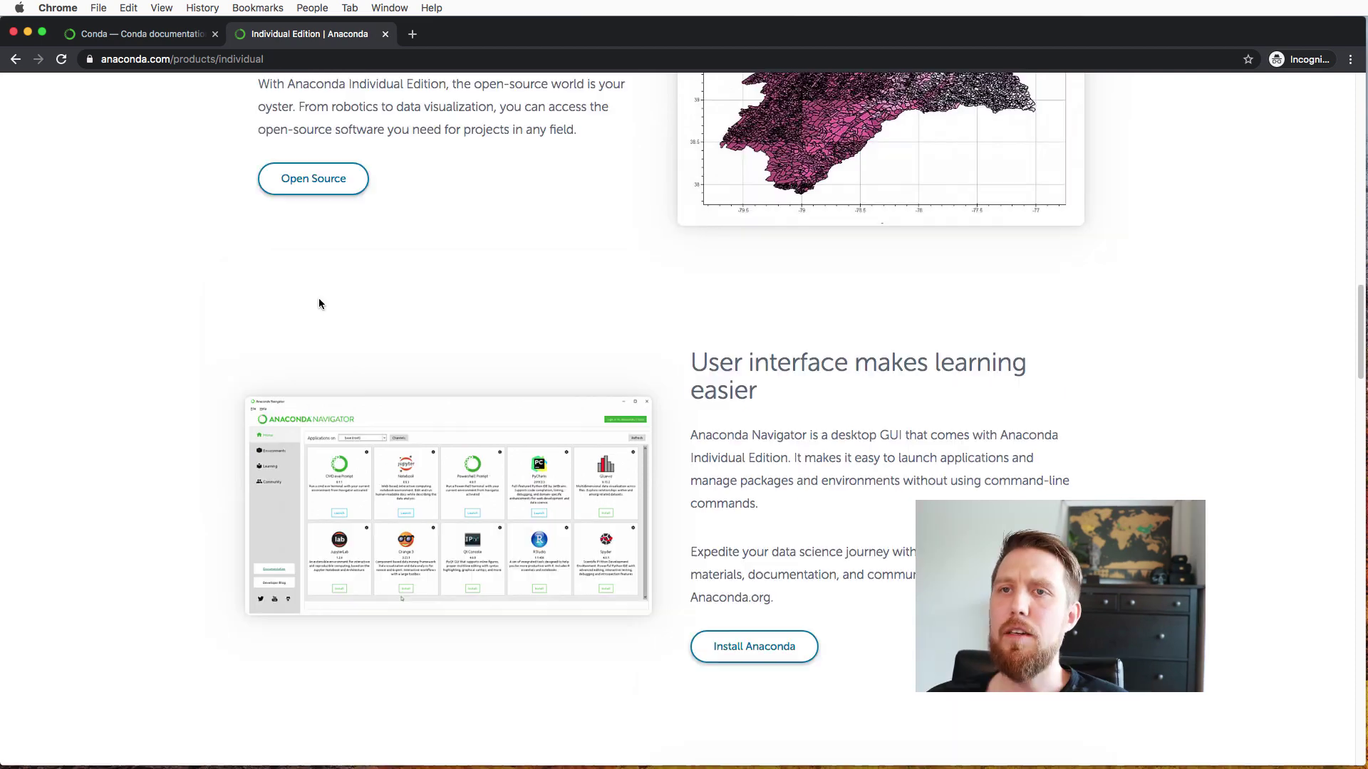
key("super+w")
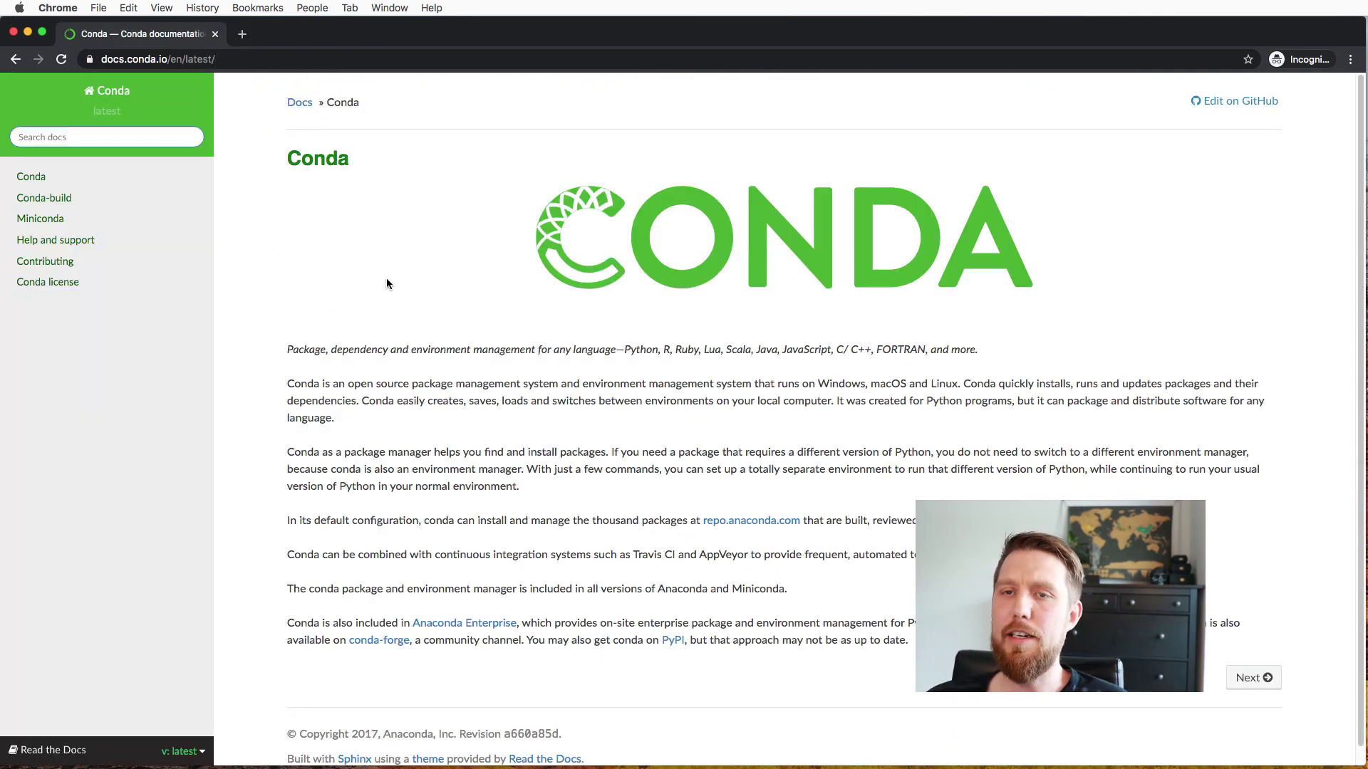
Step: Download the Miniconda3 MacOSX 64-bit pkg installer from the Miniconda docs page
left_click(44, 220)
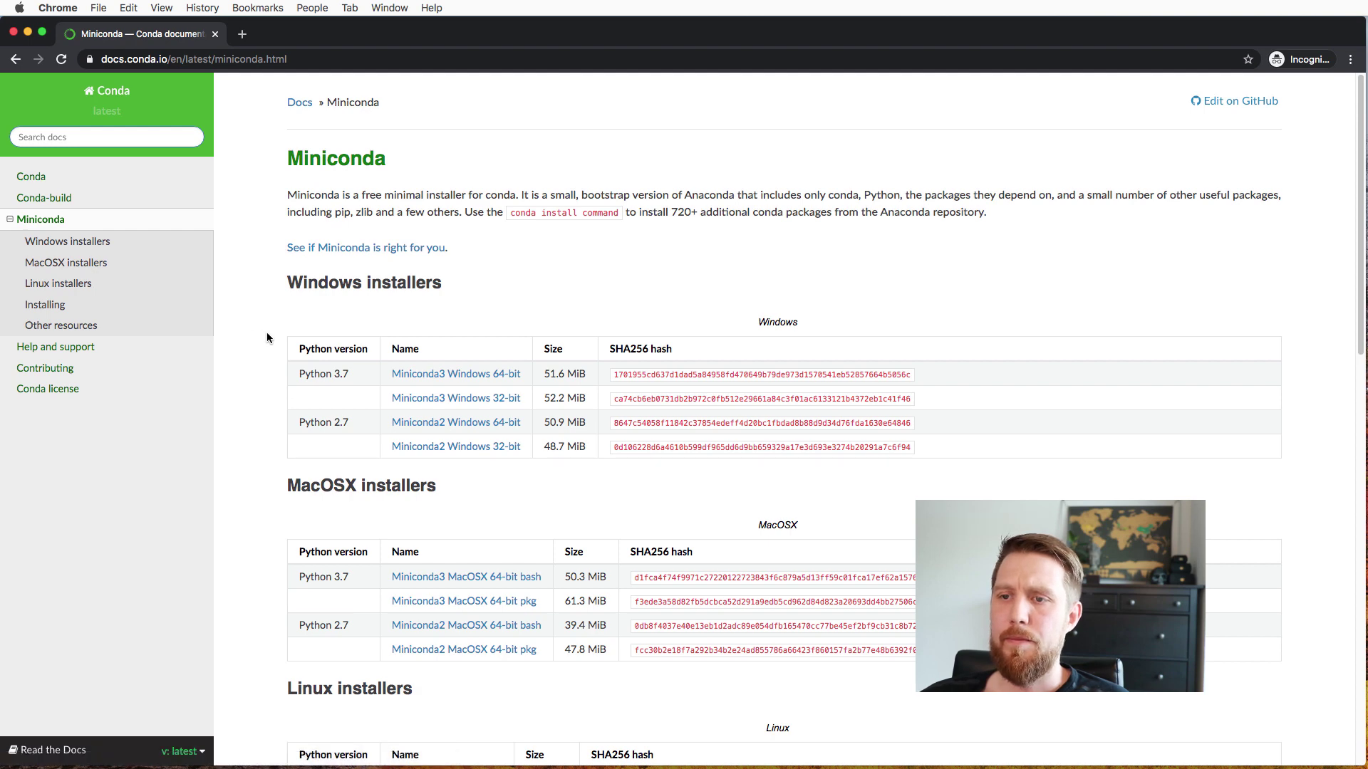
scroll(266, 335, "down", 1)
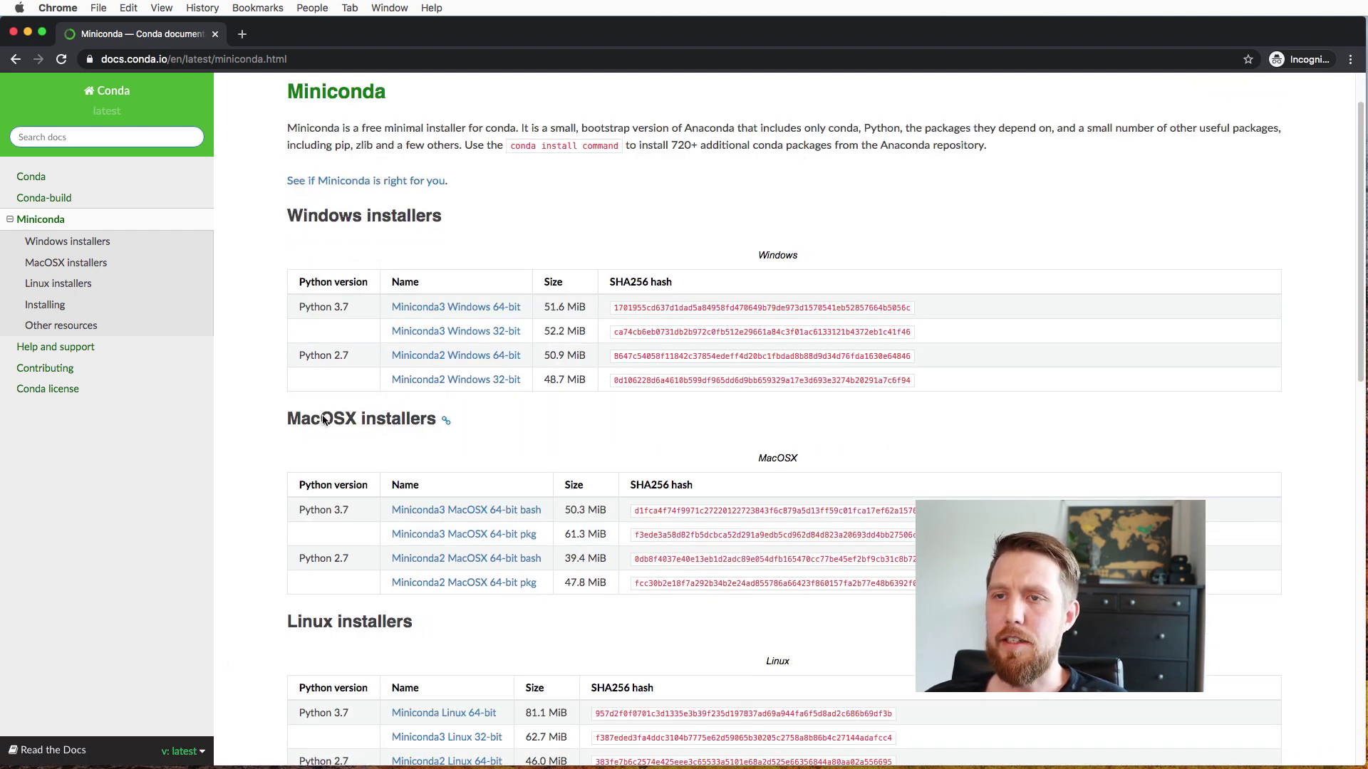
left_click(501, 535)
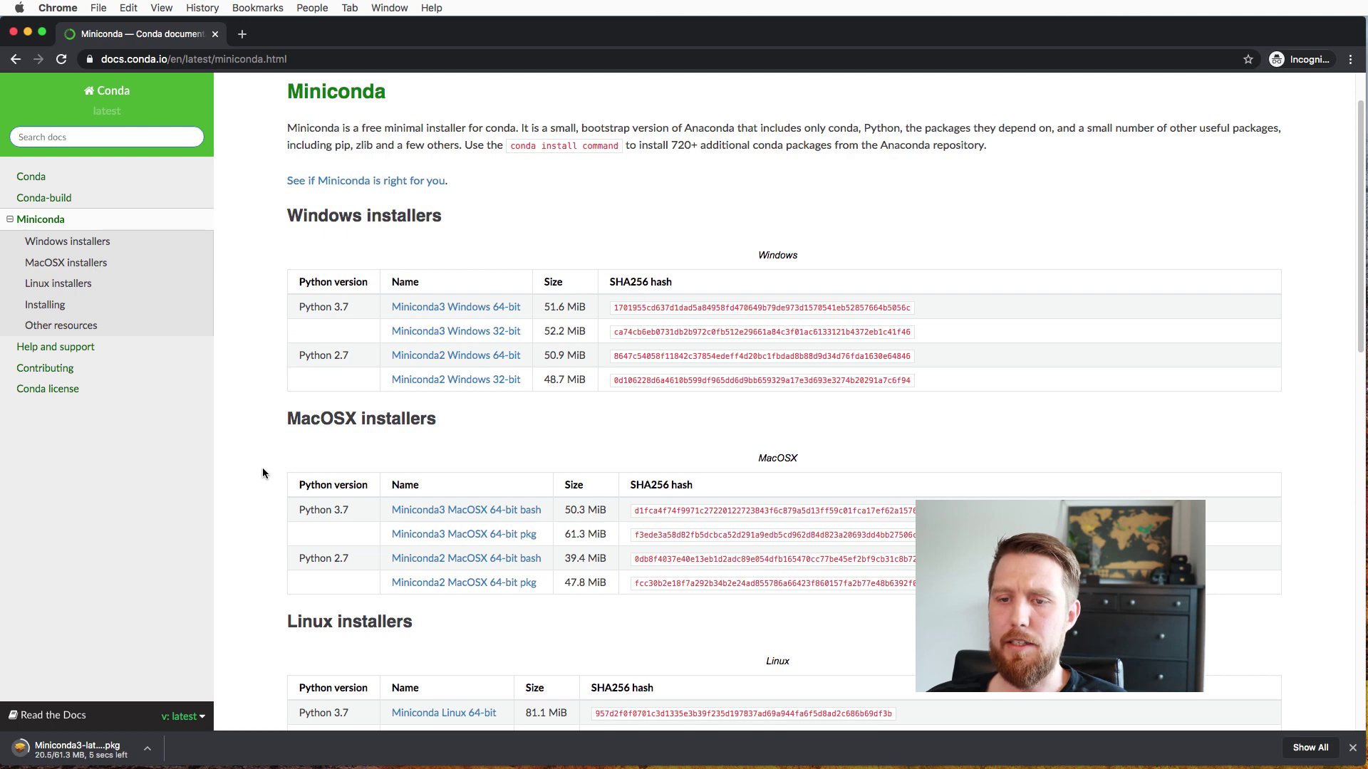
Step: Open the downloaded Miniconda3 installer and agree to the license terms
left_click(82, 748)
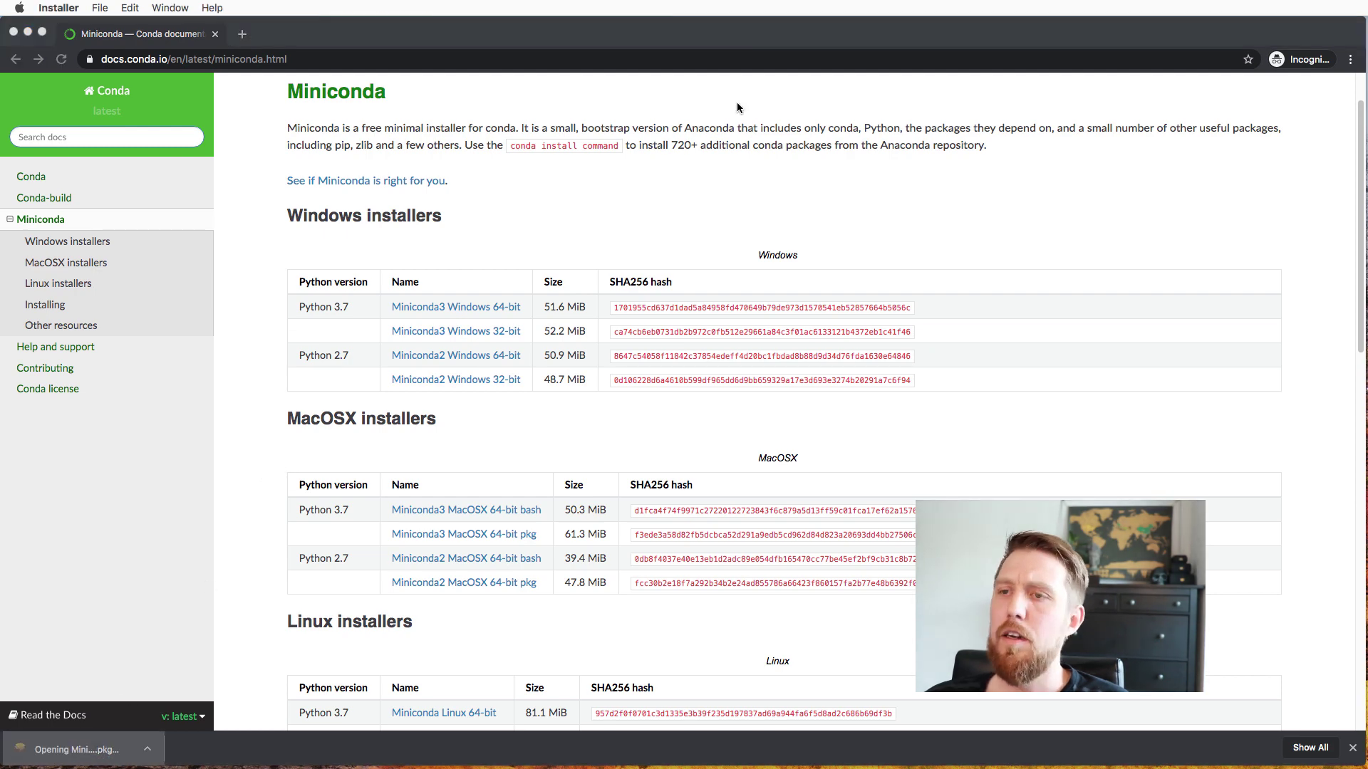
left_click_drag(832, 293, 563, 151)
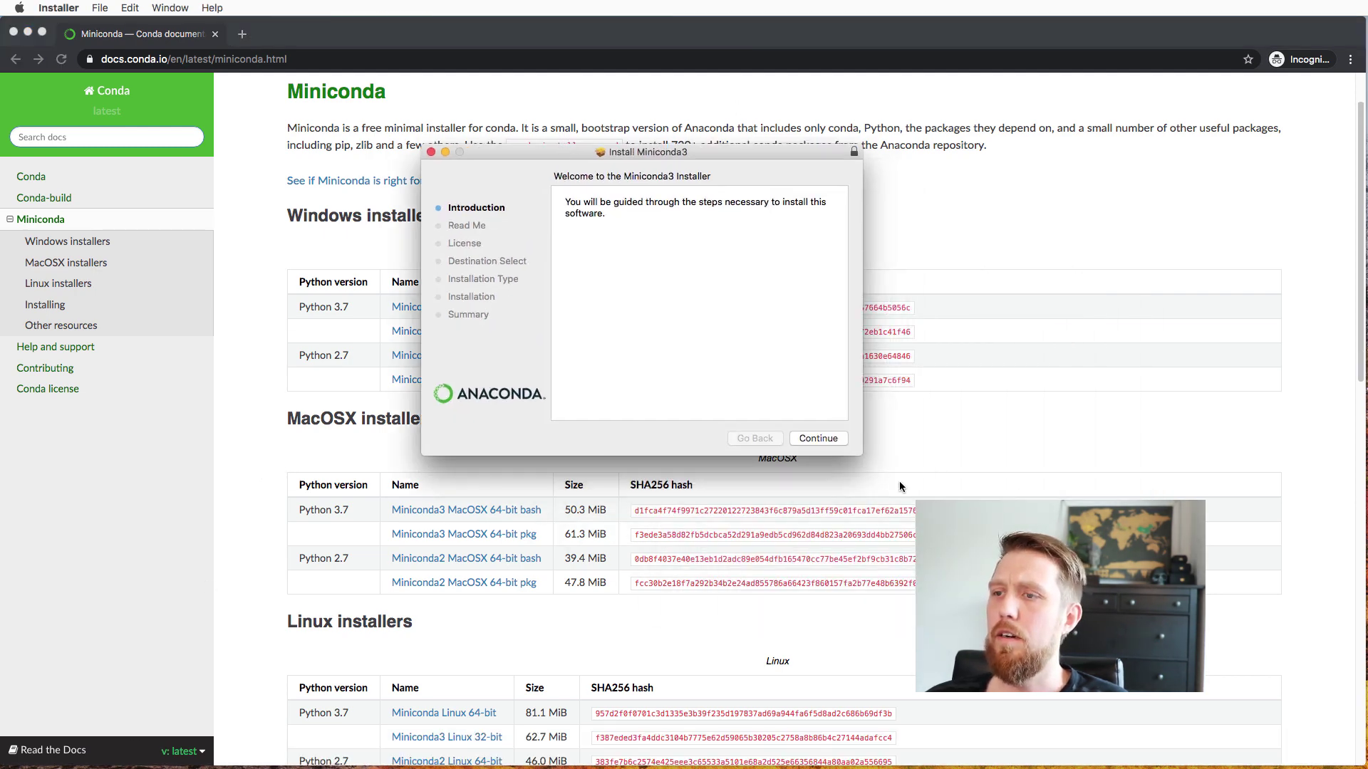
left_click(820, 438)
left_click(819, 438)
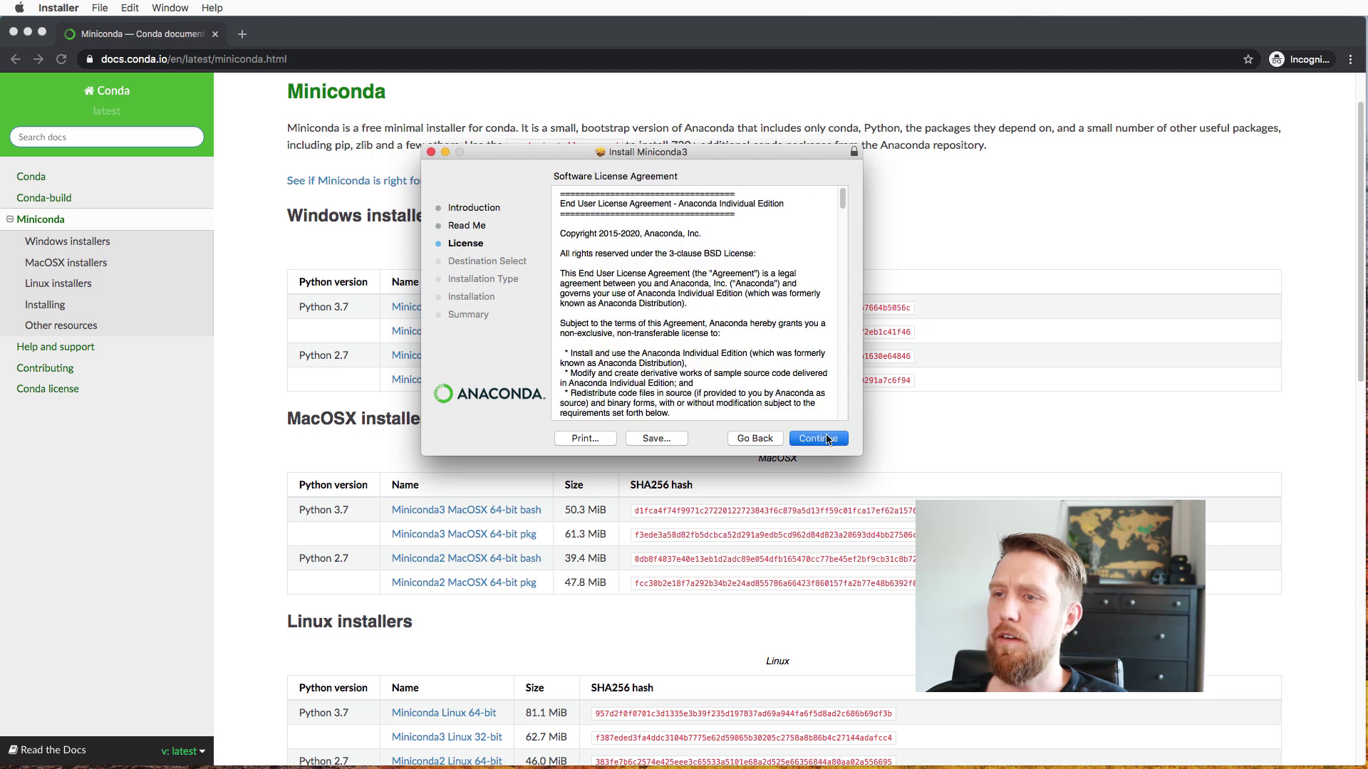
left_click(820, 437)
left_click(785, 268)
Step: Install Miniconda3 for the current user only, then move the installer package to the Trash
left_click(818, 438)
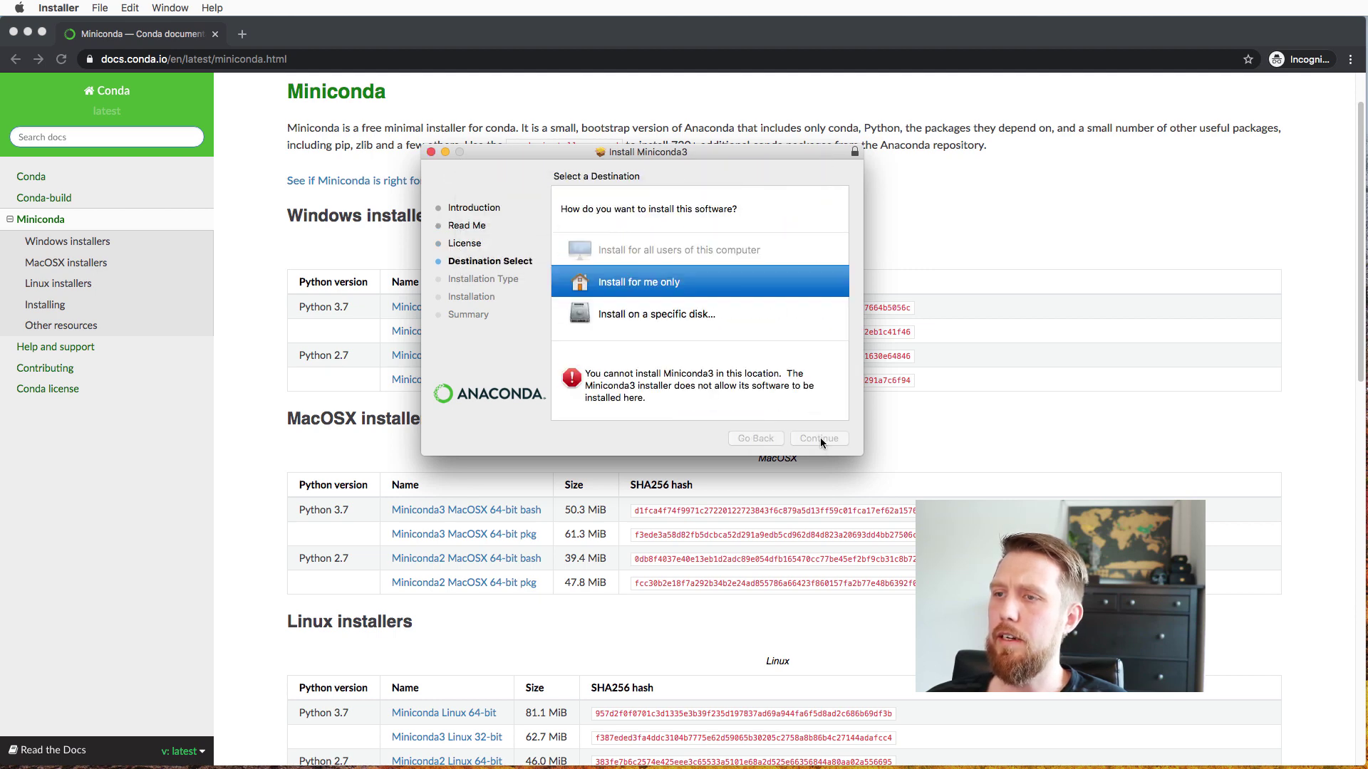
left_click(825, 438)
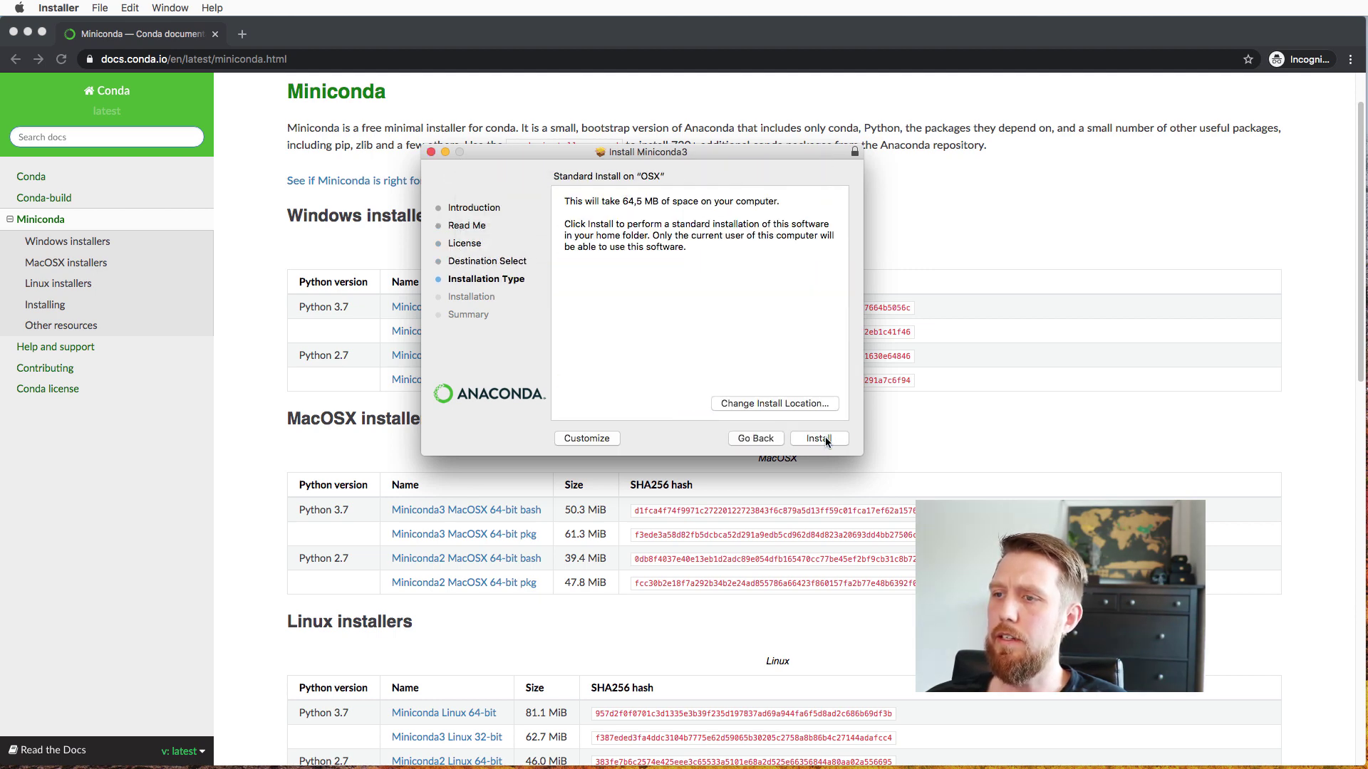
left_click(819, 438)
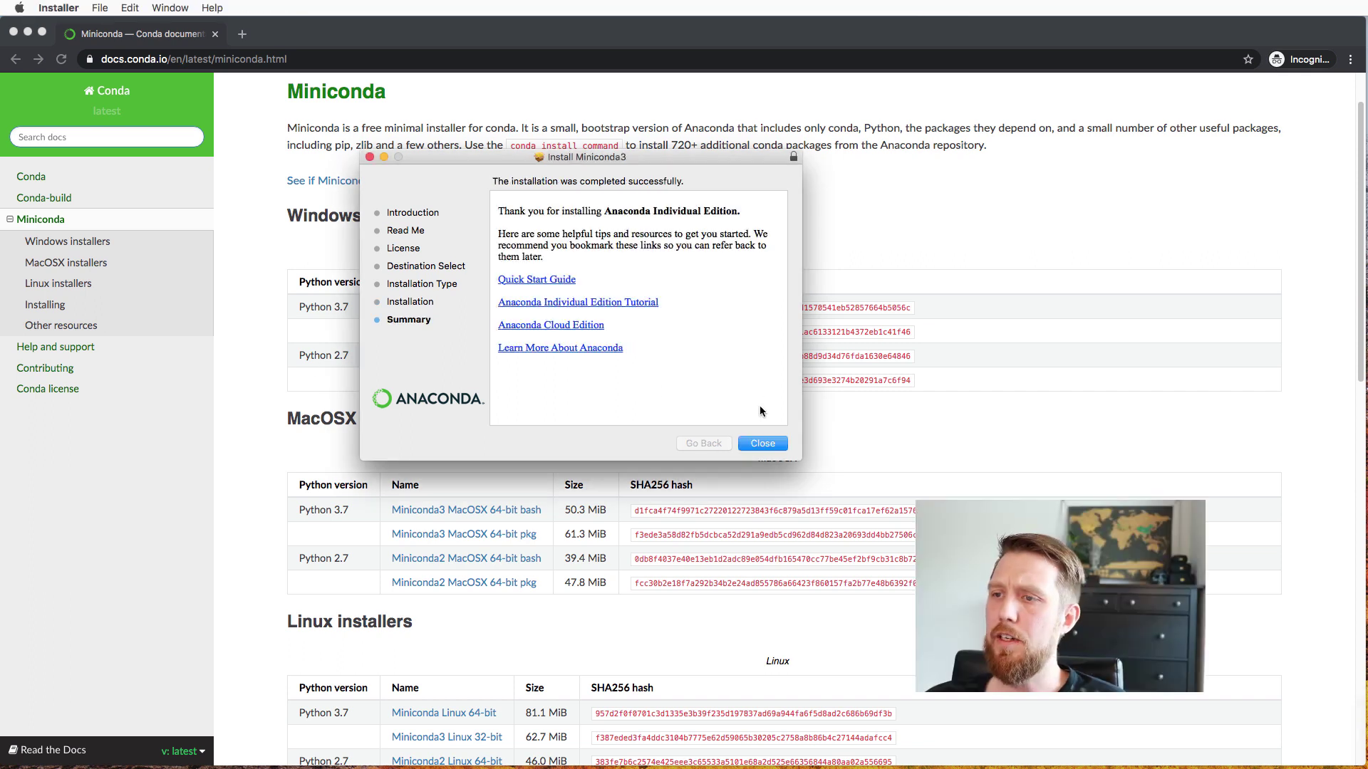
left_click(772, 441)
left_click(707, 241)
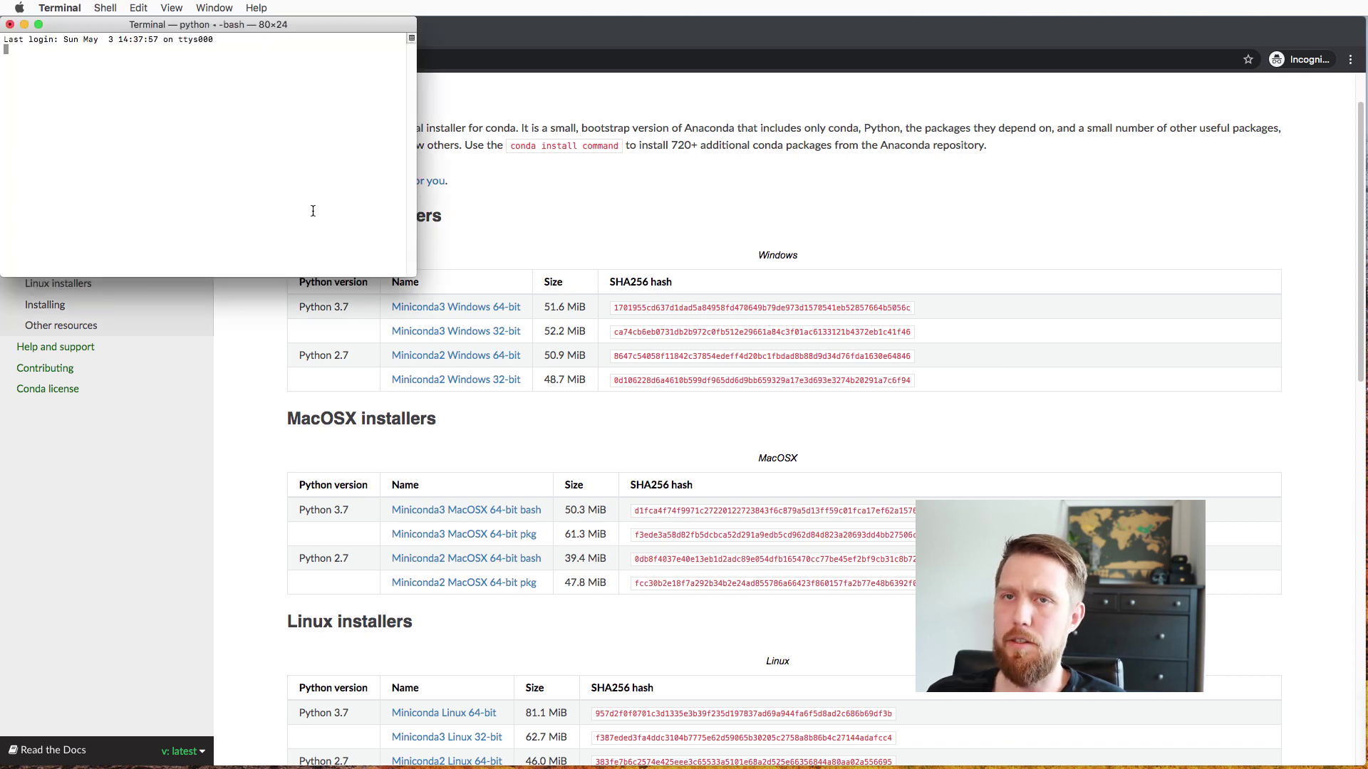
Step: Enlarge the Terminal text, resize the window to 142×38, and point out the (base) prompt
key("super+plus")
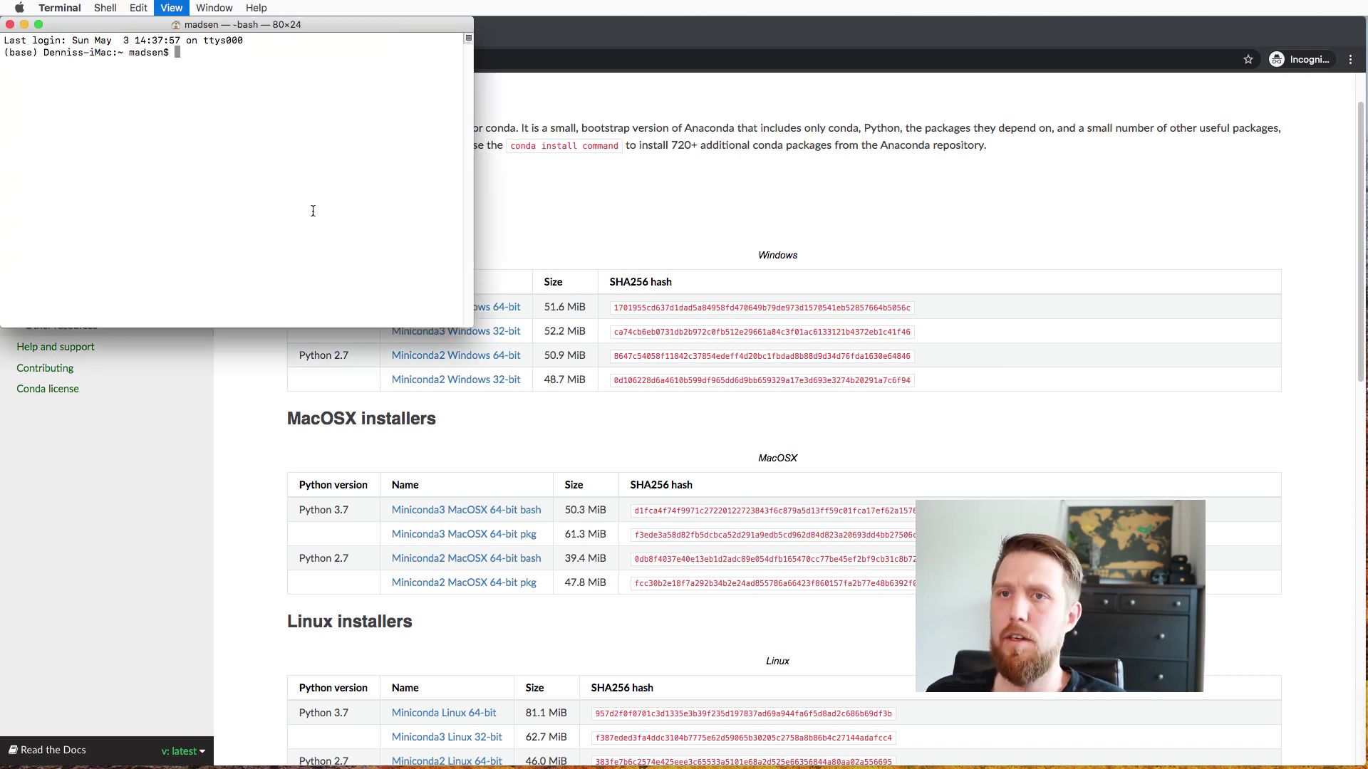
key("super+plus")
key("super+plus")
key("super+plus")
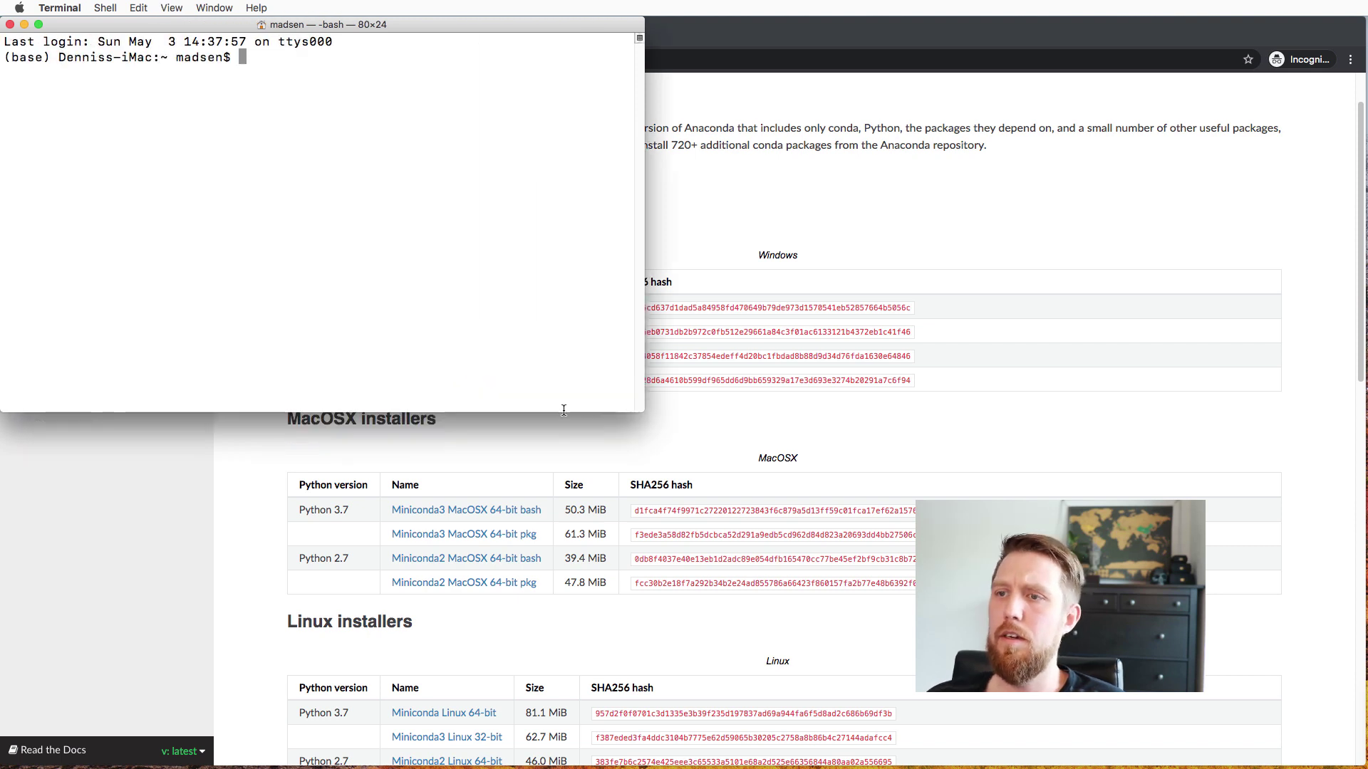
left_click_drag(644, 411, 1312, 740)
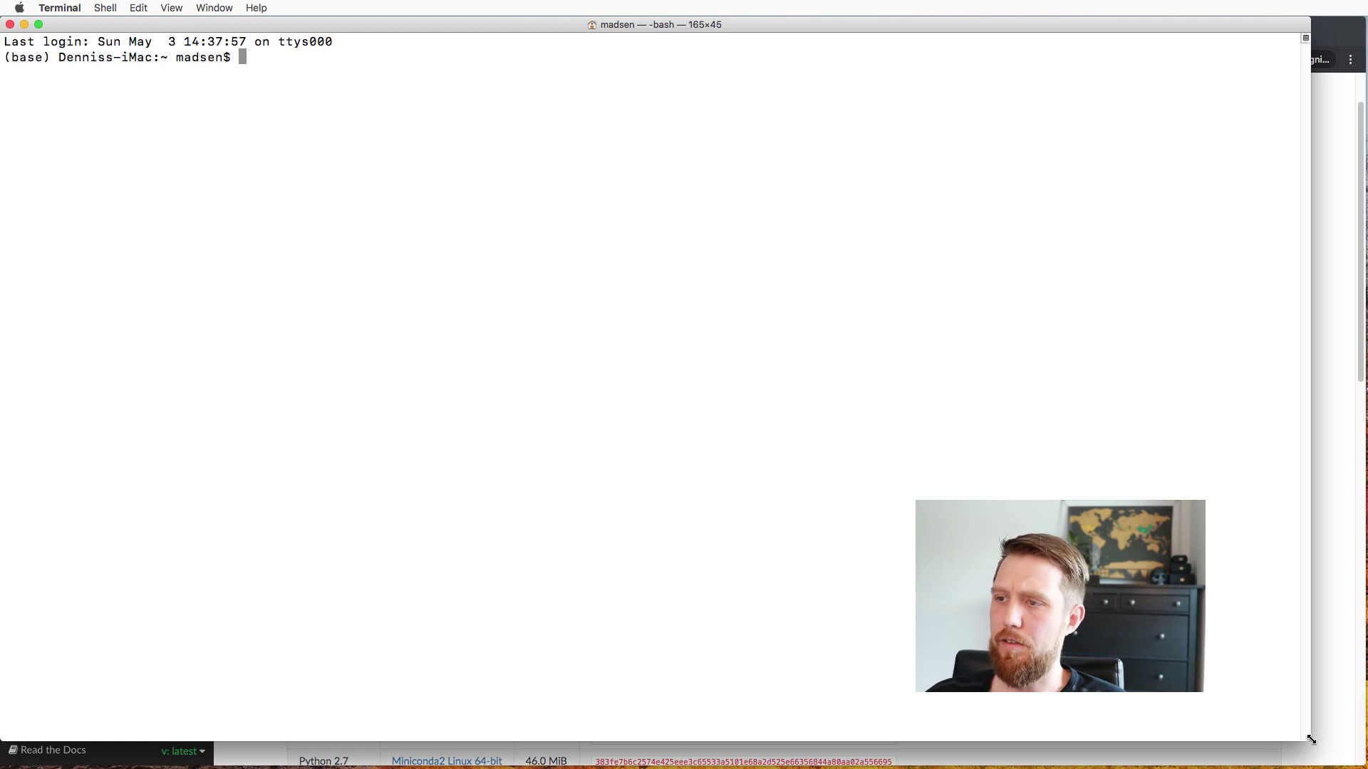
key("super+plus")
key("super+minus")
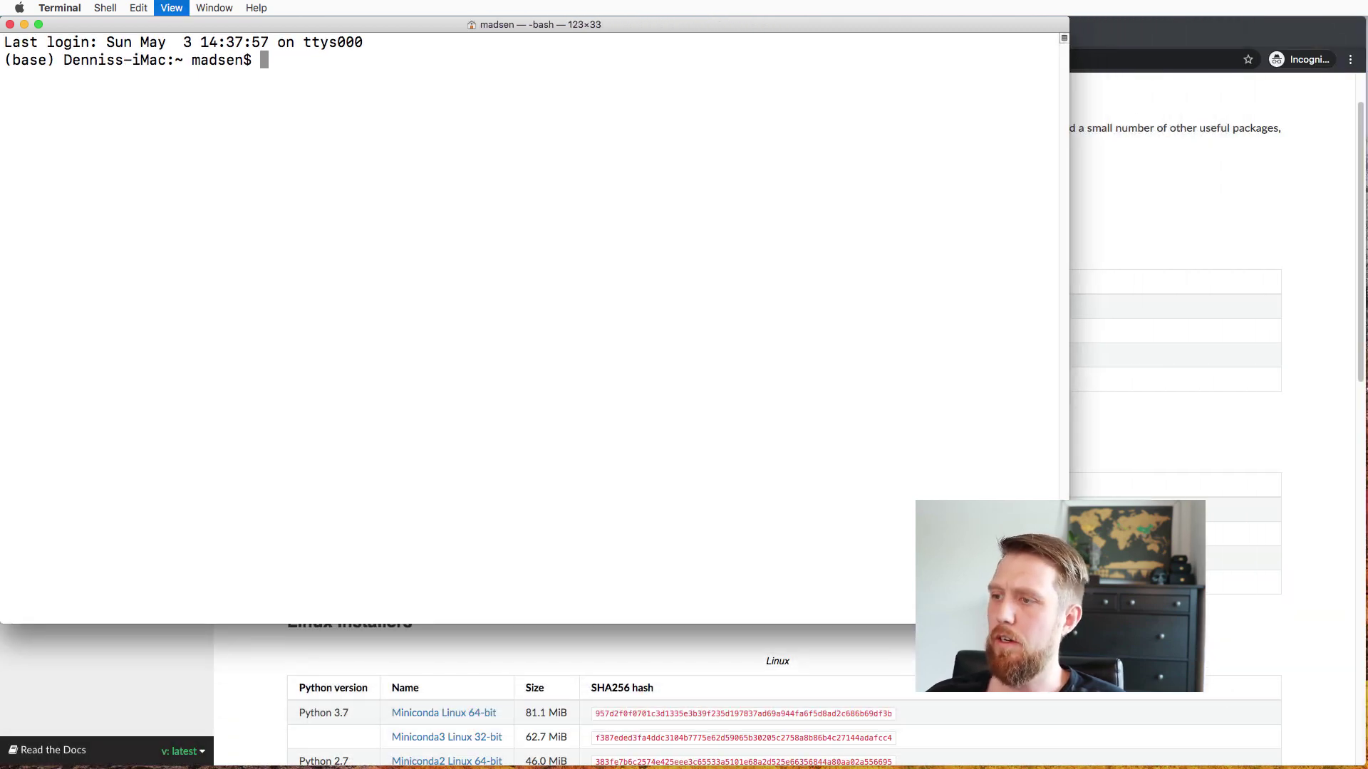
key("super+plus")
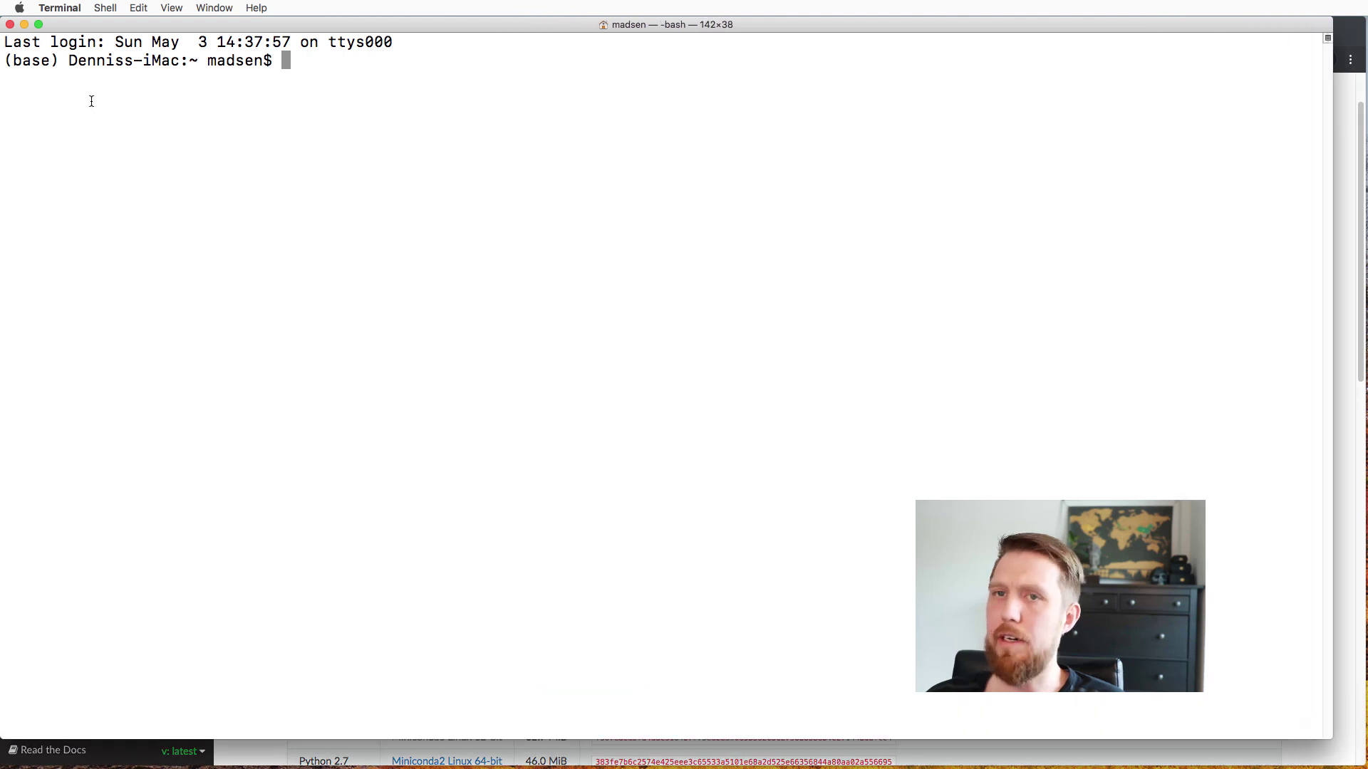
mouse_move(59, 63)
left_mouse_down()
mouse_move(4, 63)
mouse_move(113, 63)
mouse_move(2, 62)
mouse_move(56, 61)
left_mouse_up()
left_click(20, 60)
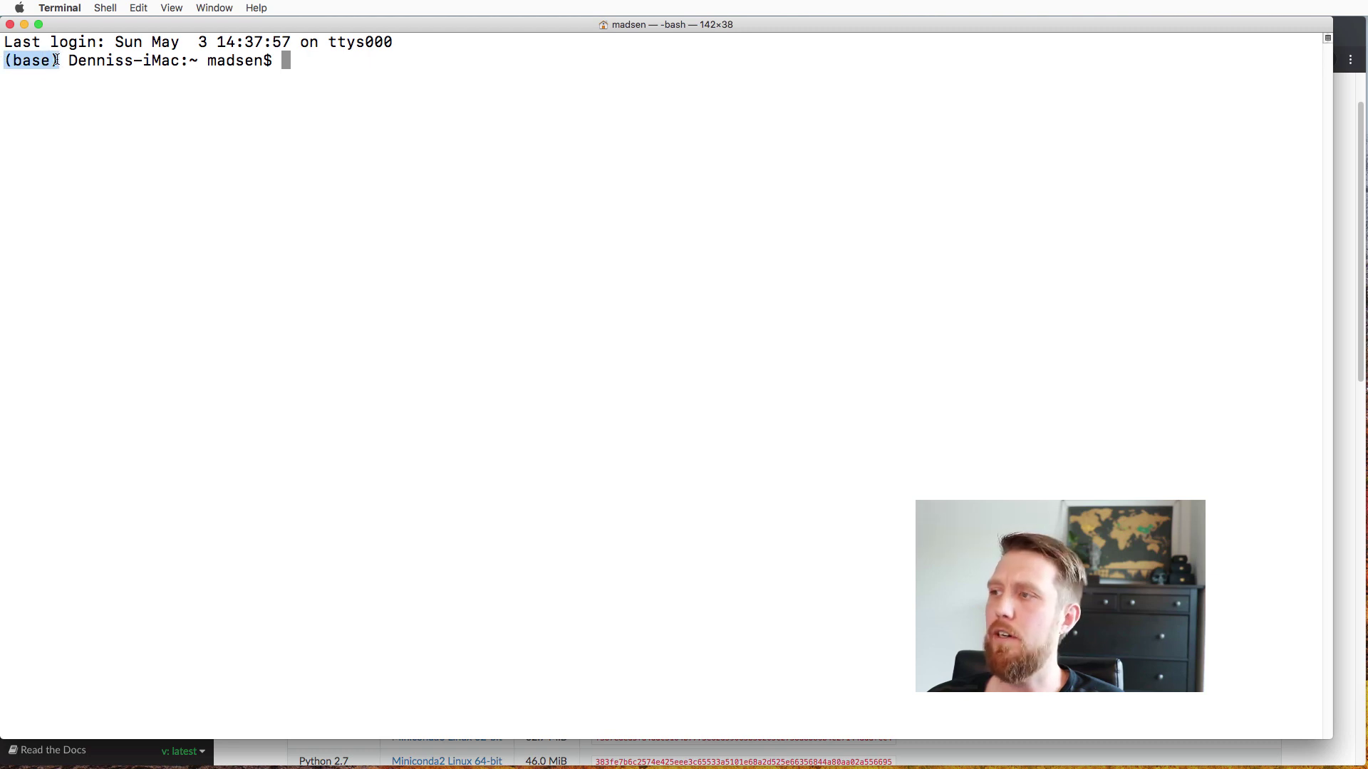
Step: Run conda info in Terminal
left_click(383, 56)
type("conda info")
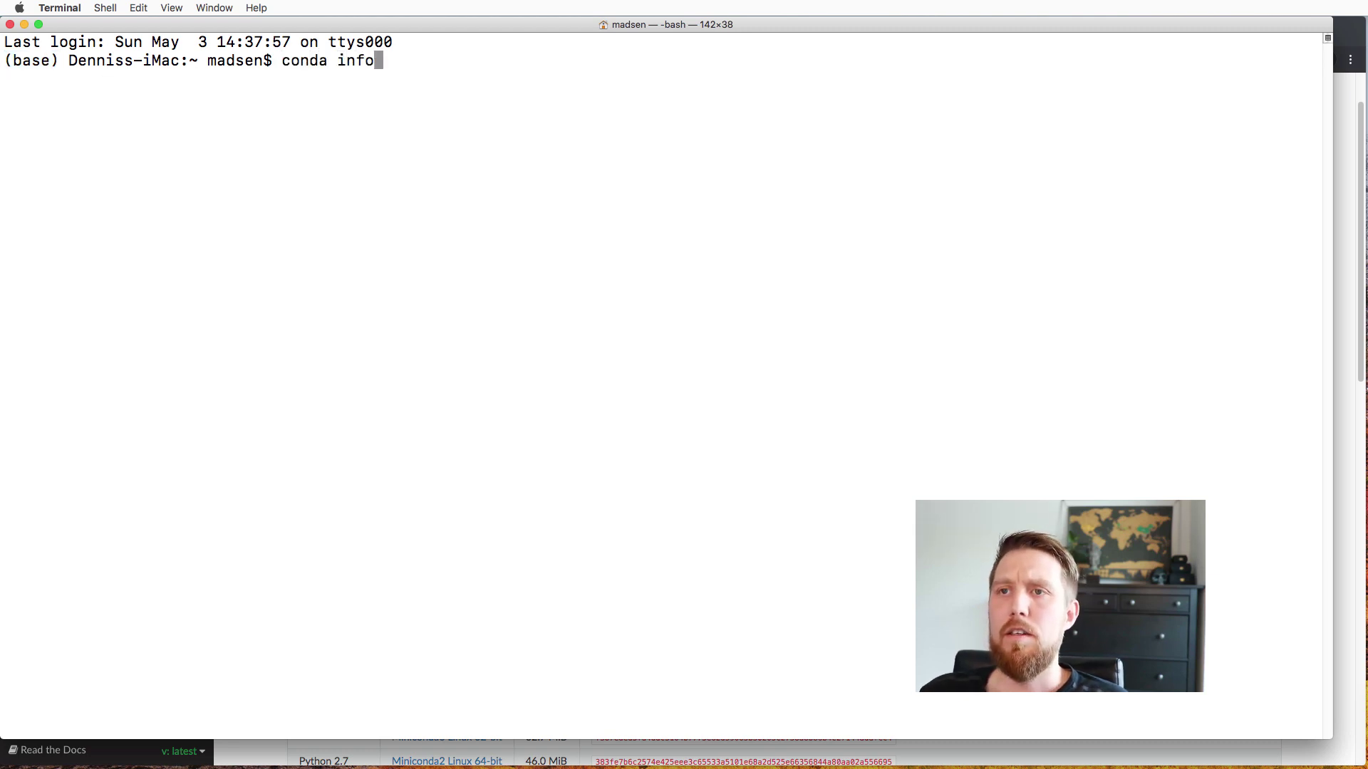
key("Return")
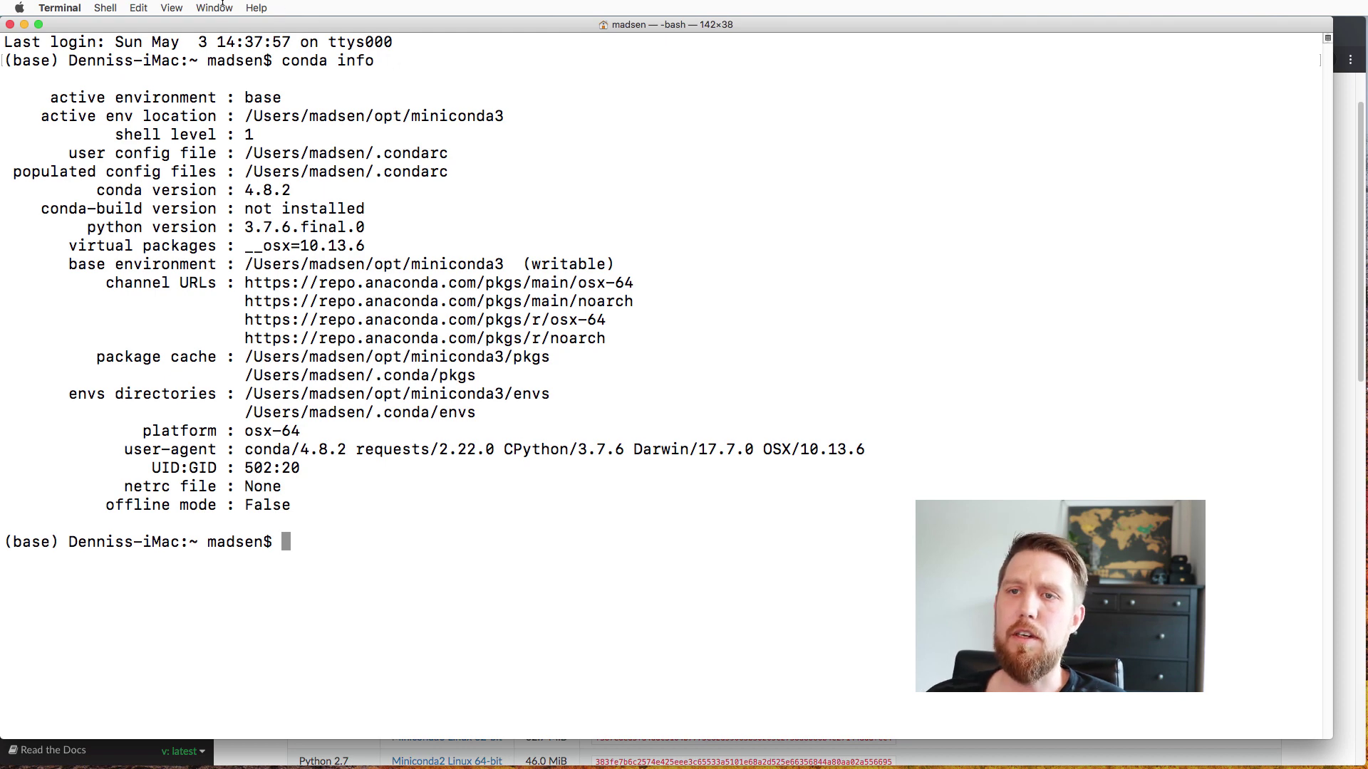
Step: Highlight Python 3.7.6, conda version 4.8.2 and the base environment path in the output
left_click_drag(200, 227, 364, 228)
left_click_drag(157, 188, 293, 191)
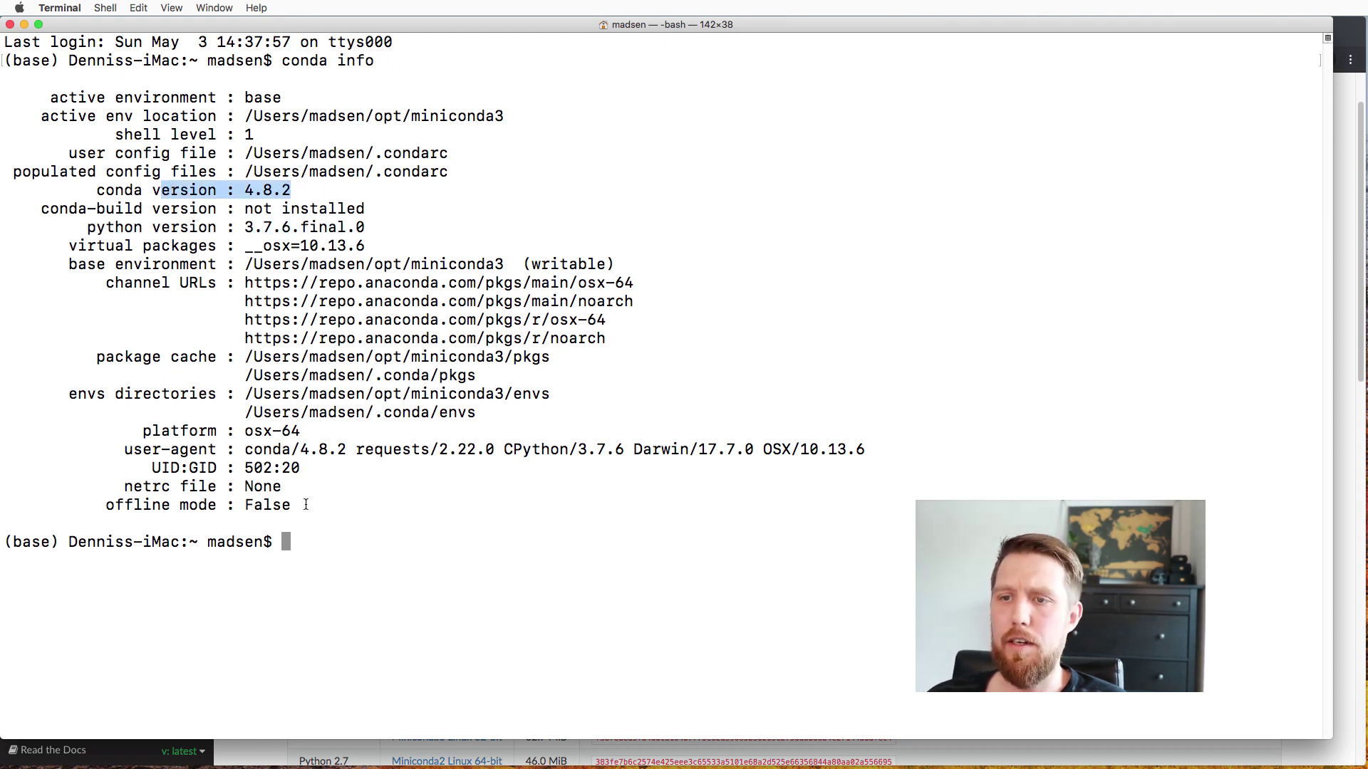
left_click_drag(245, 266, 505, 269)
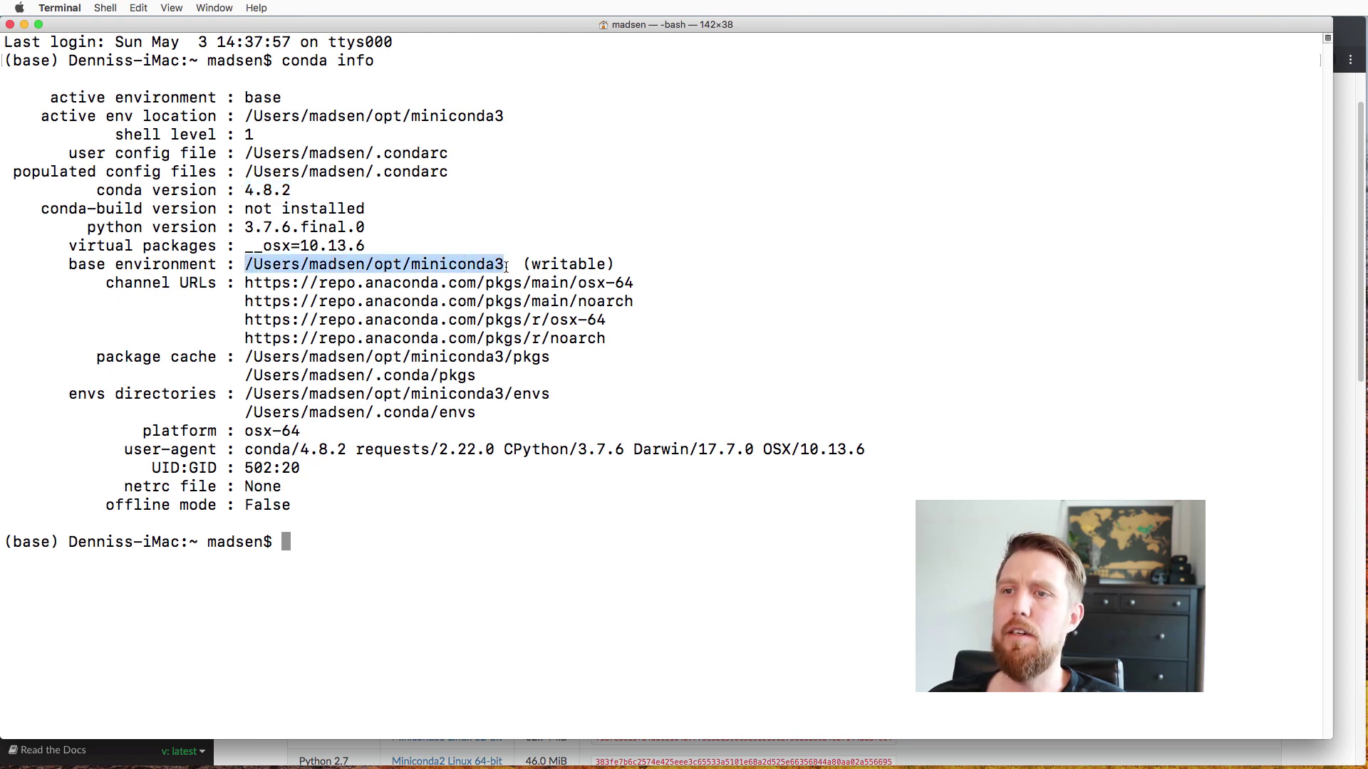
left_click(508, 264)
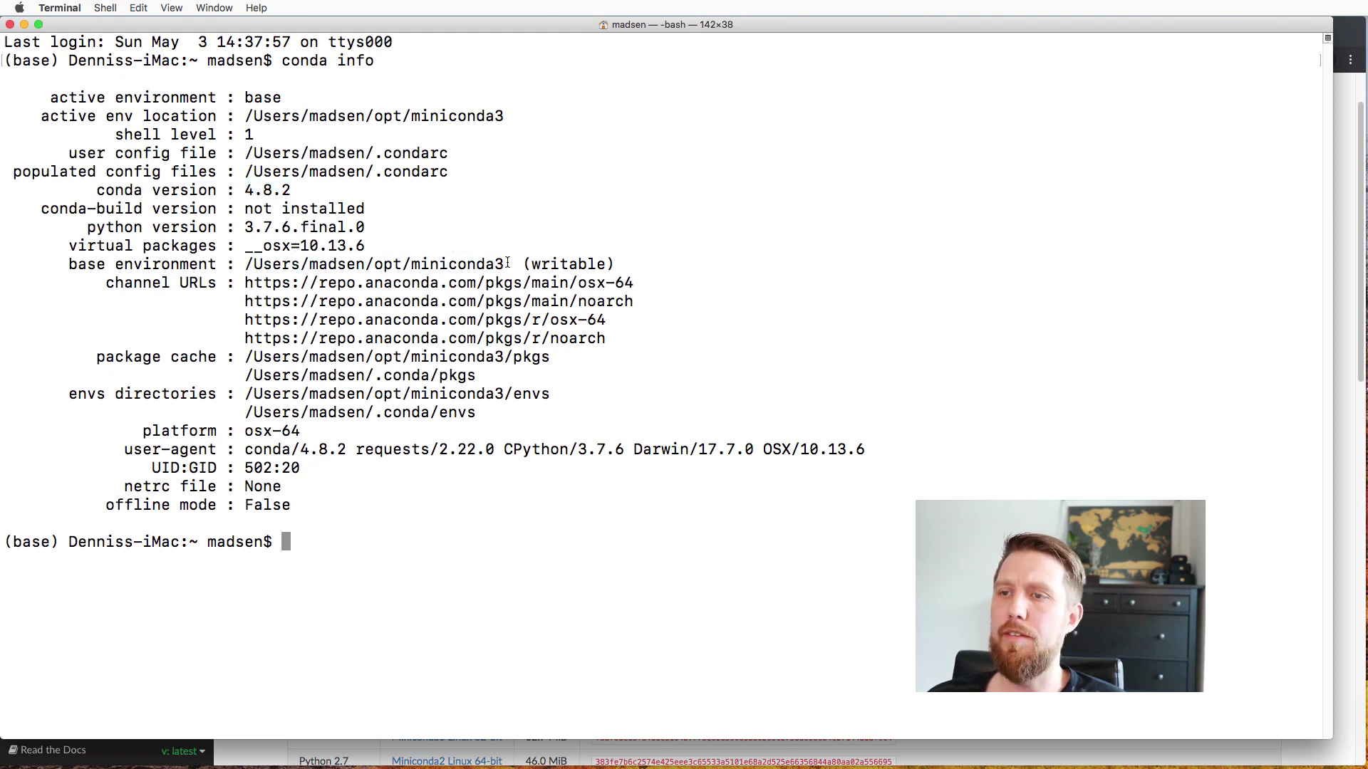
mouse_move(508, 264)
left_mouse_down()
mouse_move(245, 265)
mouse_move(501, 262)
left_mouse_up()
left_click(244, 265)
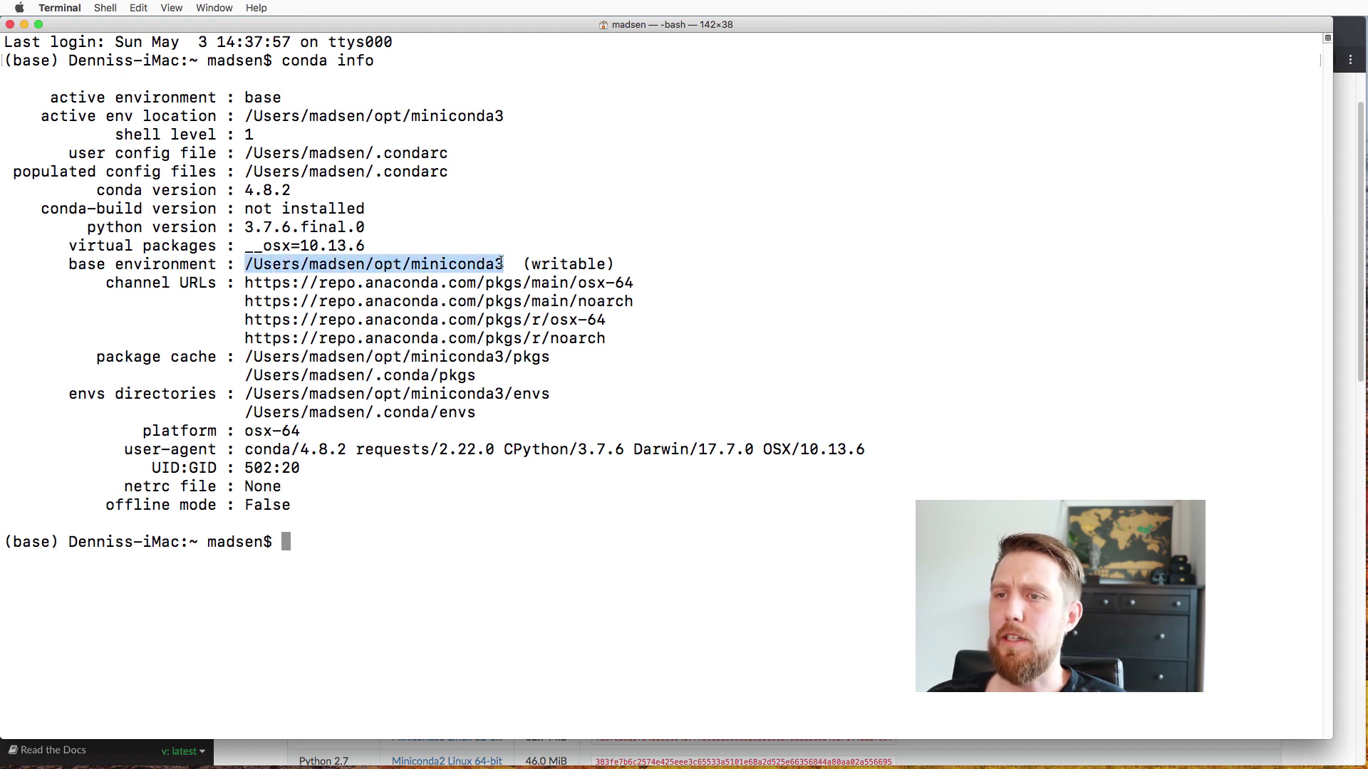
left_click(456, 265)
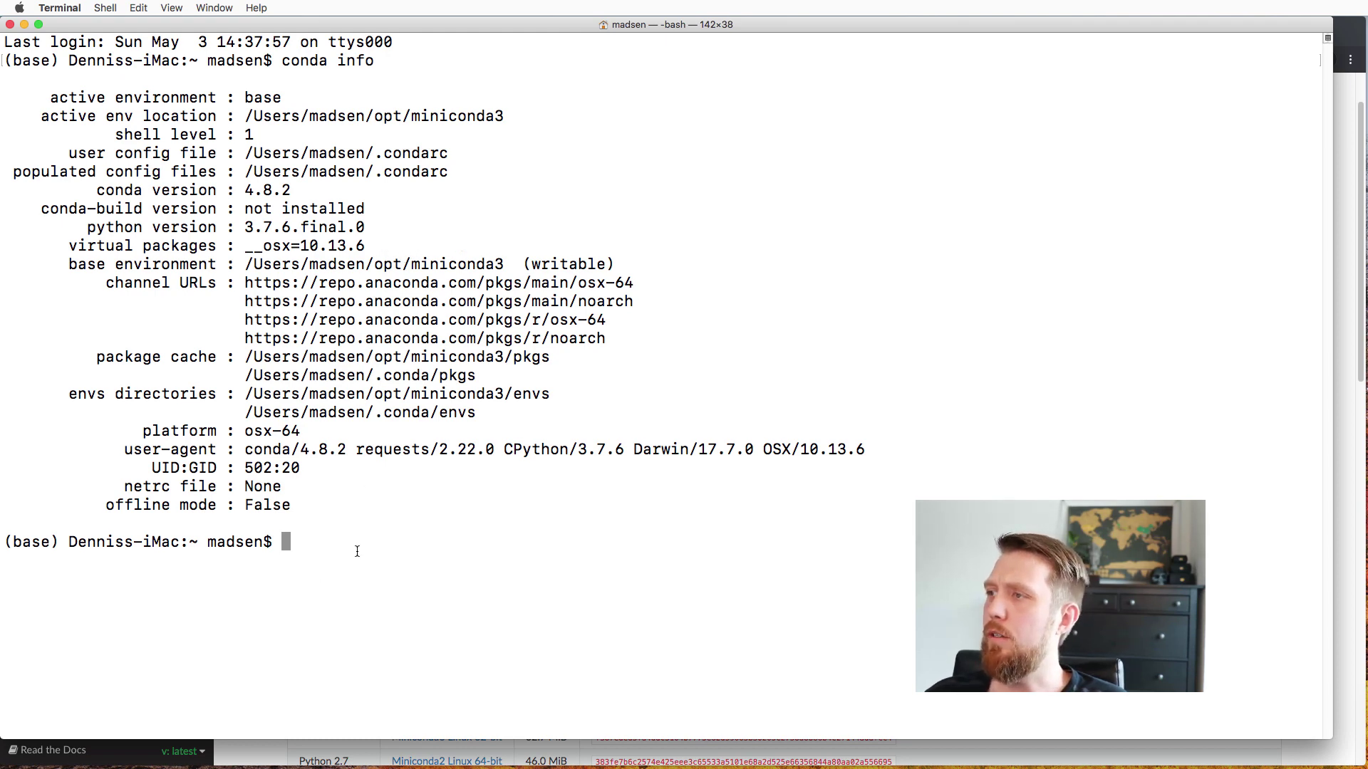
Step: Create the conda environment 'test' with python=3.6, answering y to install the packages
type("conda ")
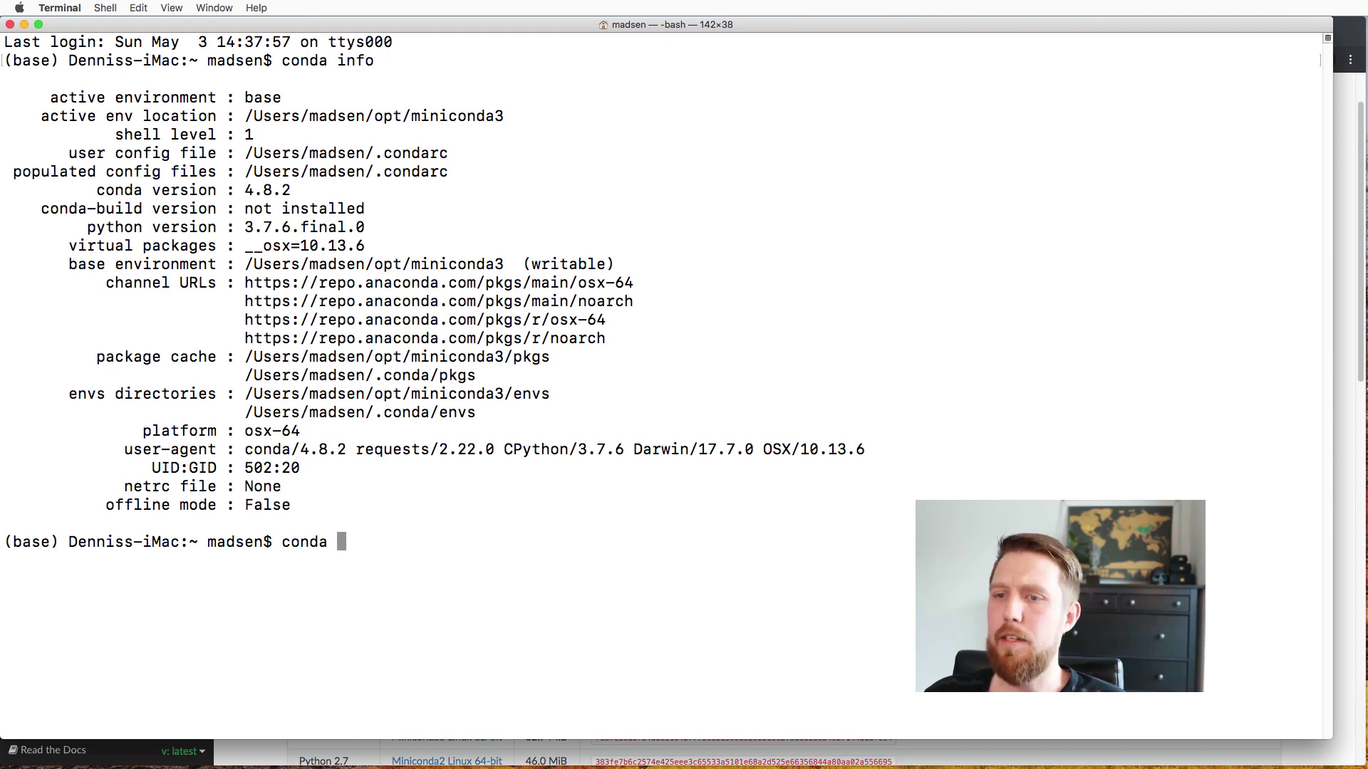
type("create ")
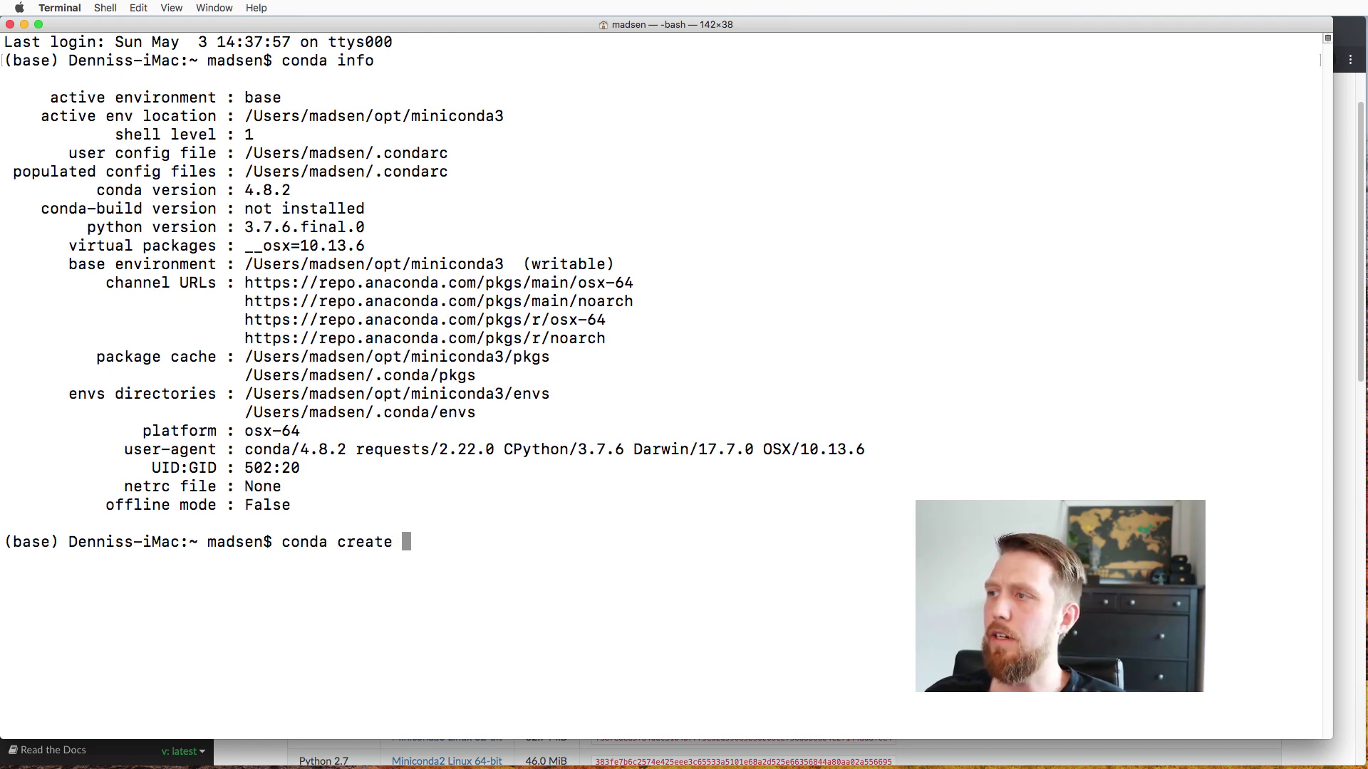
type("--name test python")
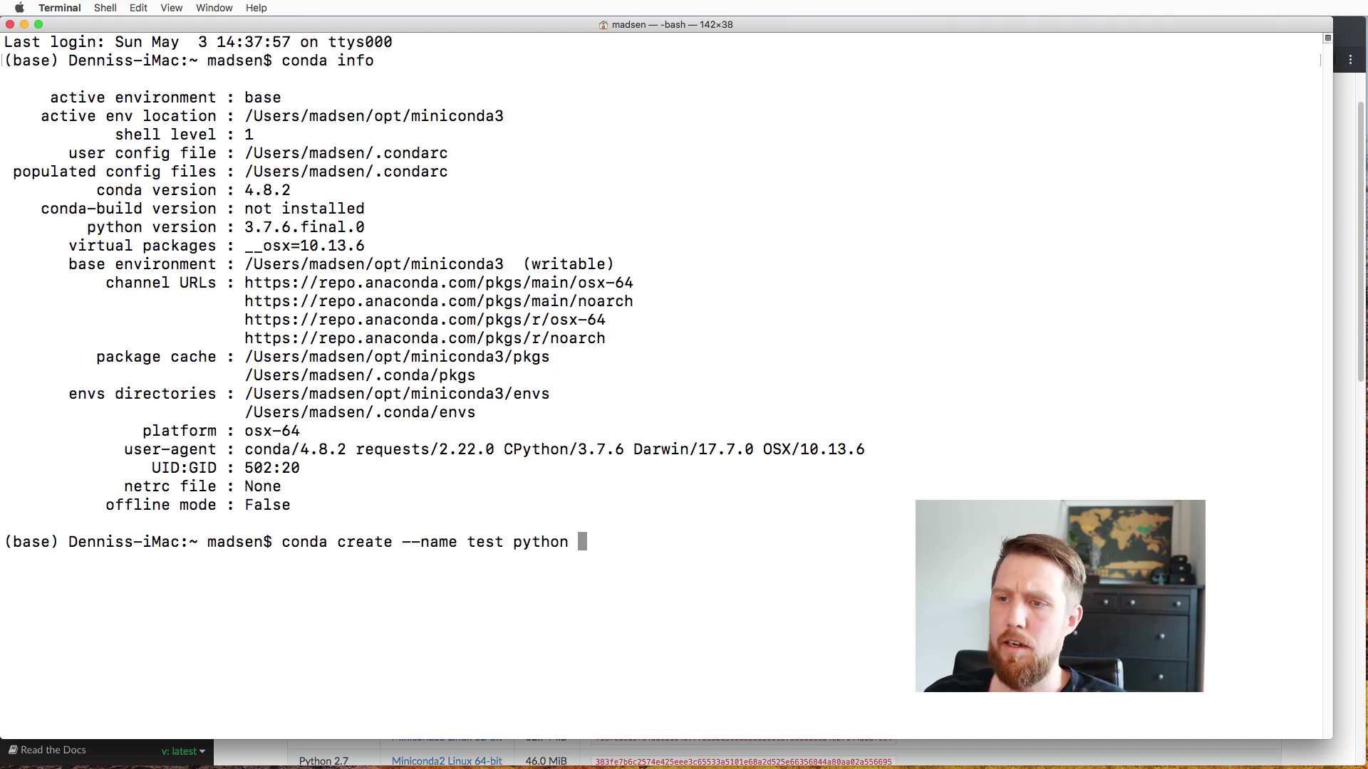
key("BackSpace")
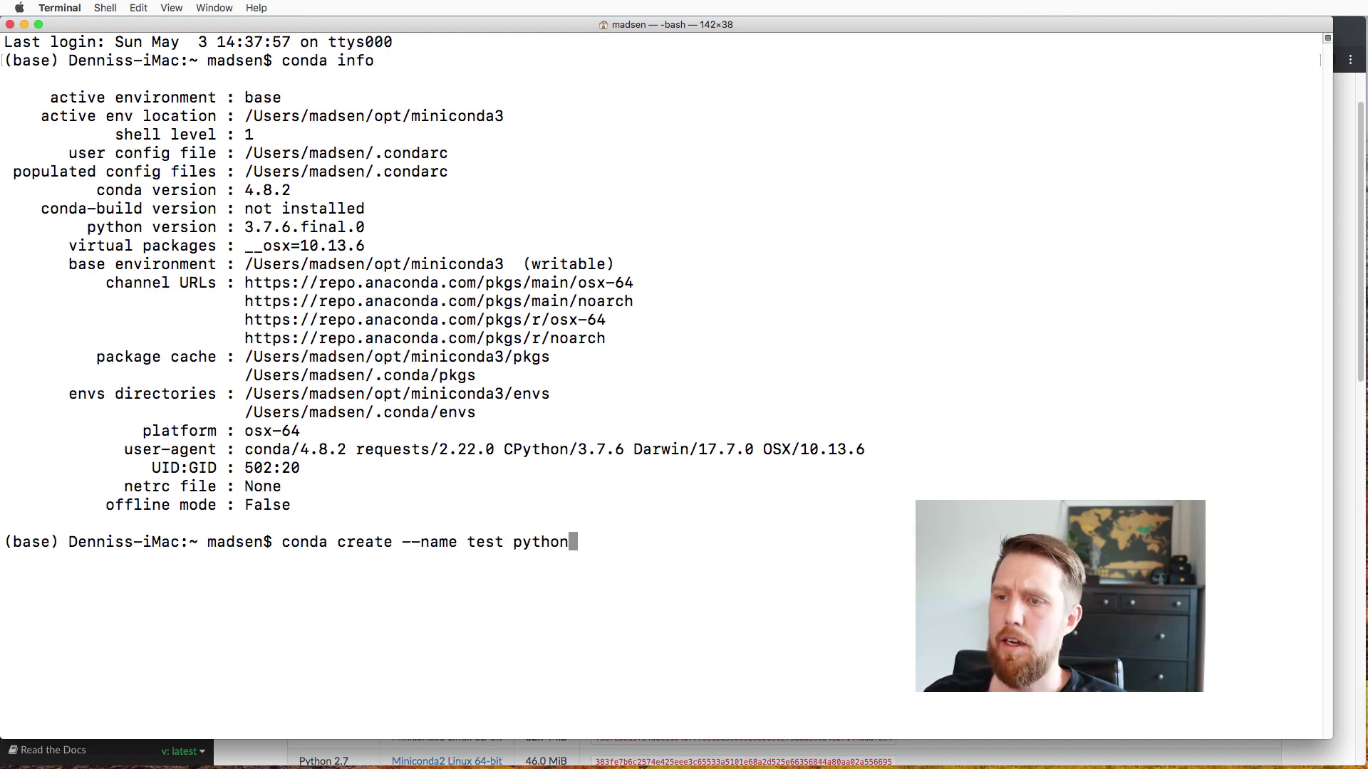
type("=3.6")
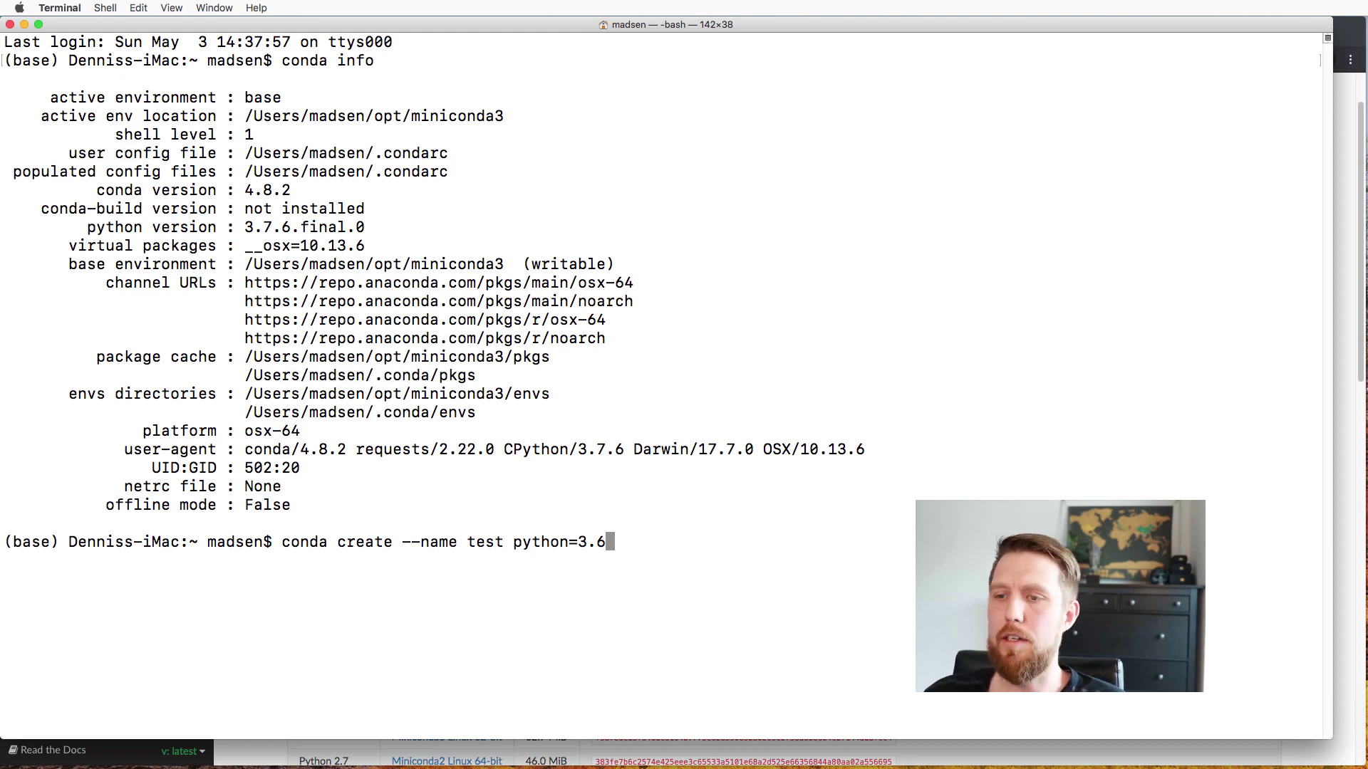
key("Return")
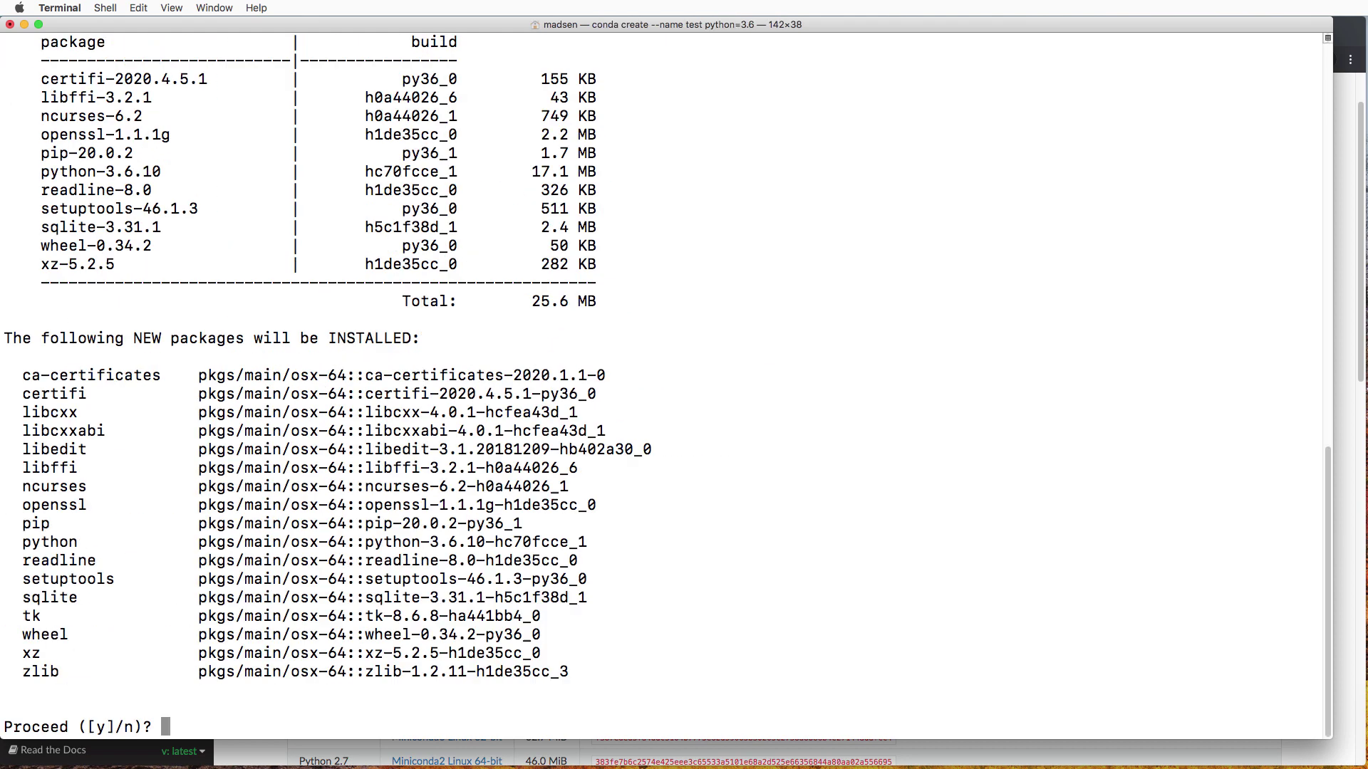
type("y")
key("Return")
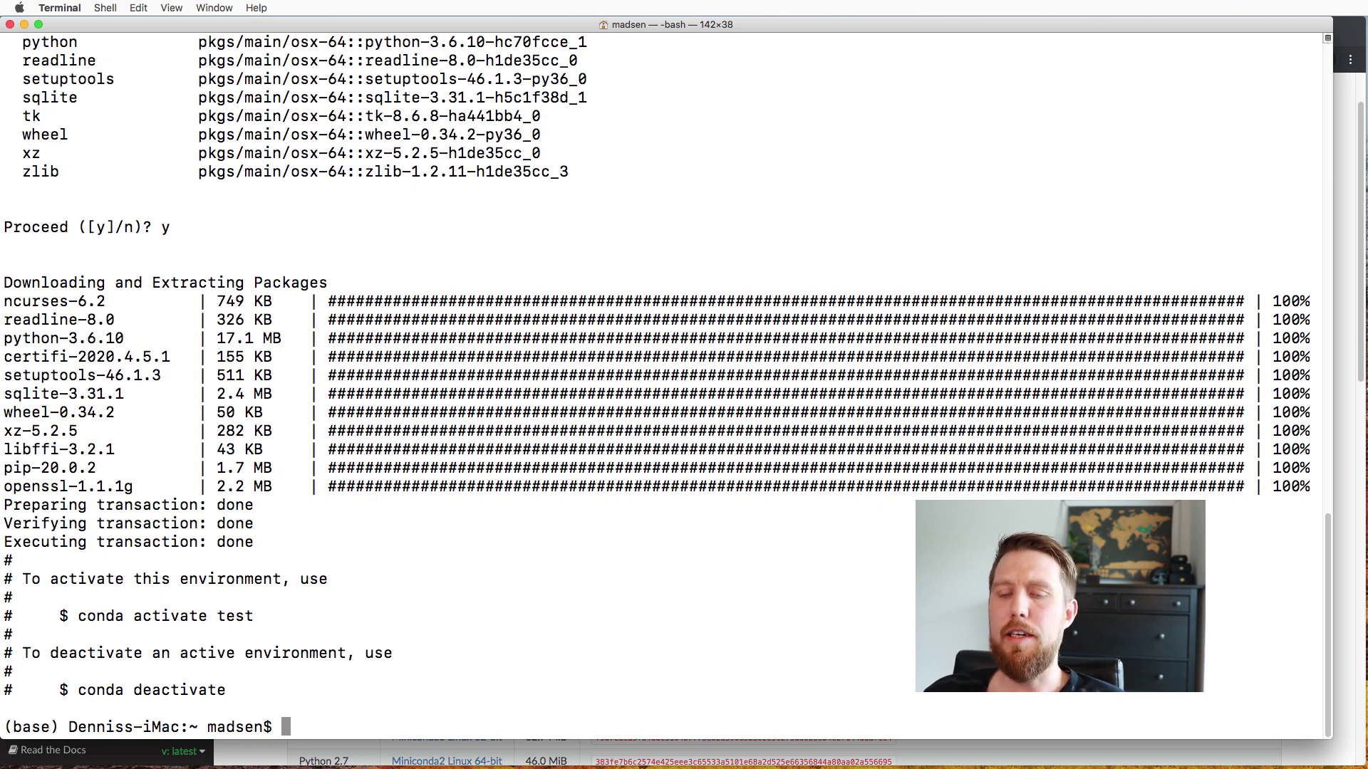
Step: Deactivate the base environment with conda deactivate
type("conda act")
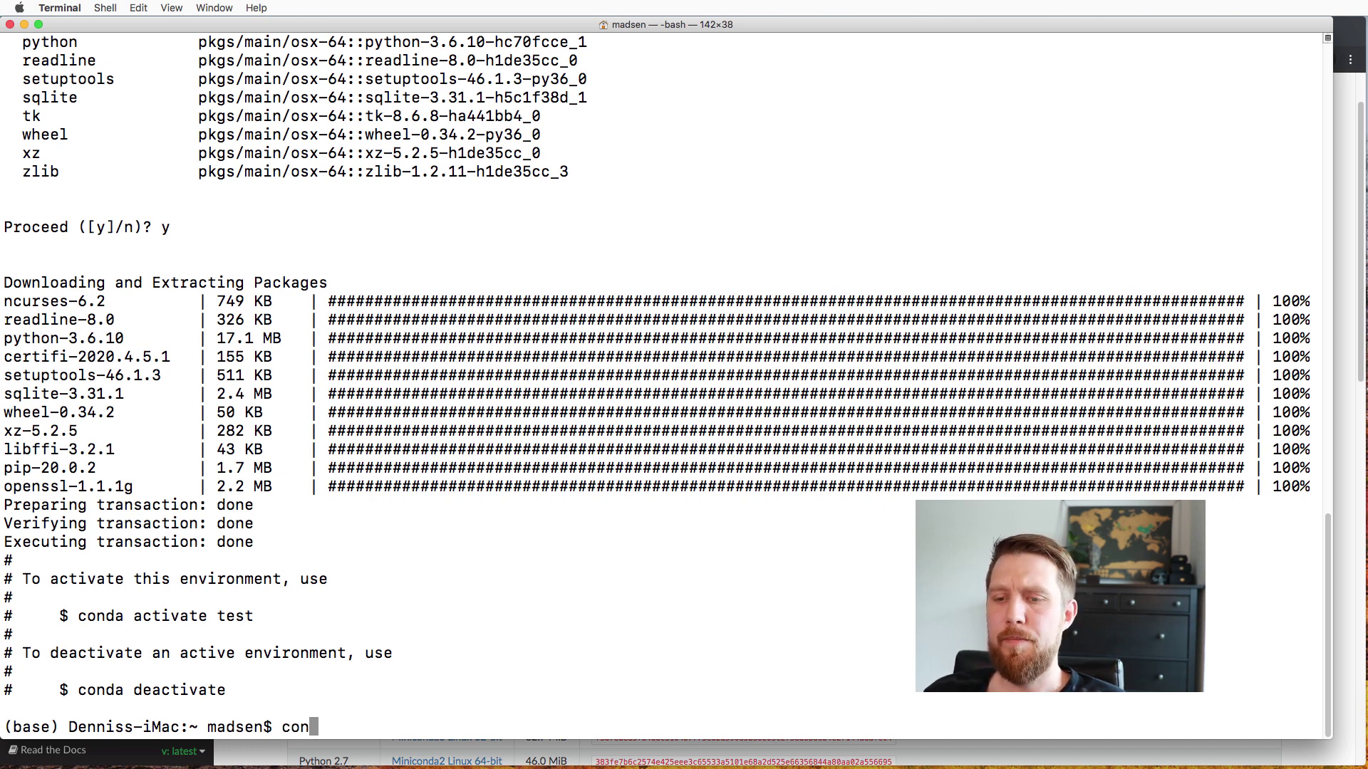
key("BackSpace")
key("BackSpace")
key("BackSpace")
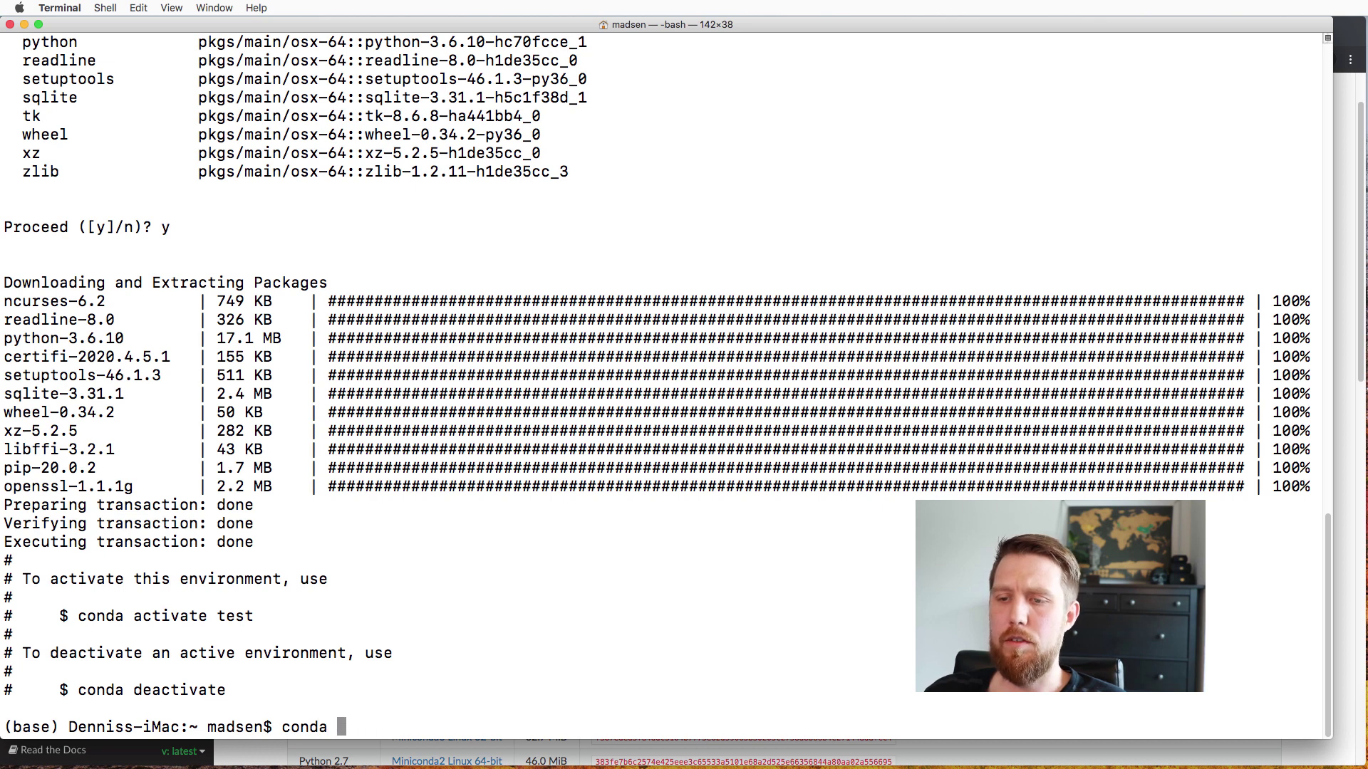
type("deac")
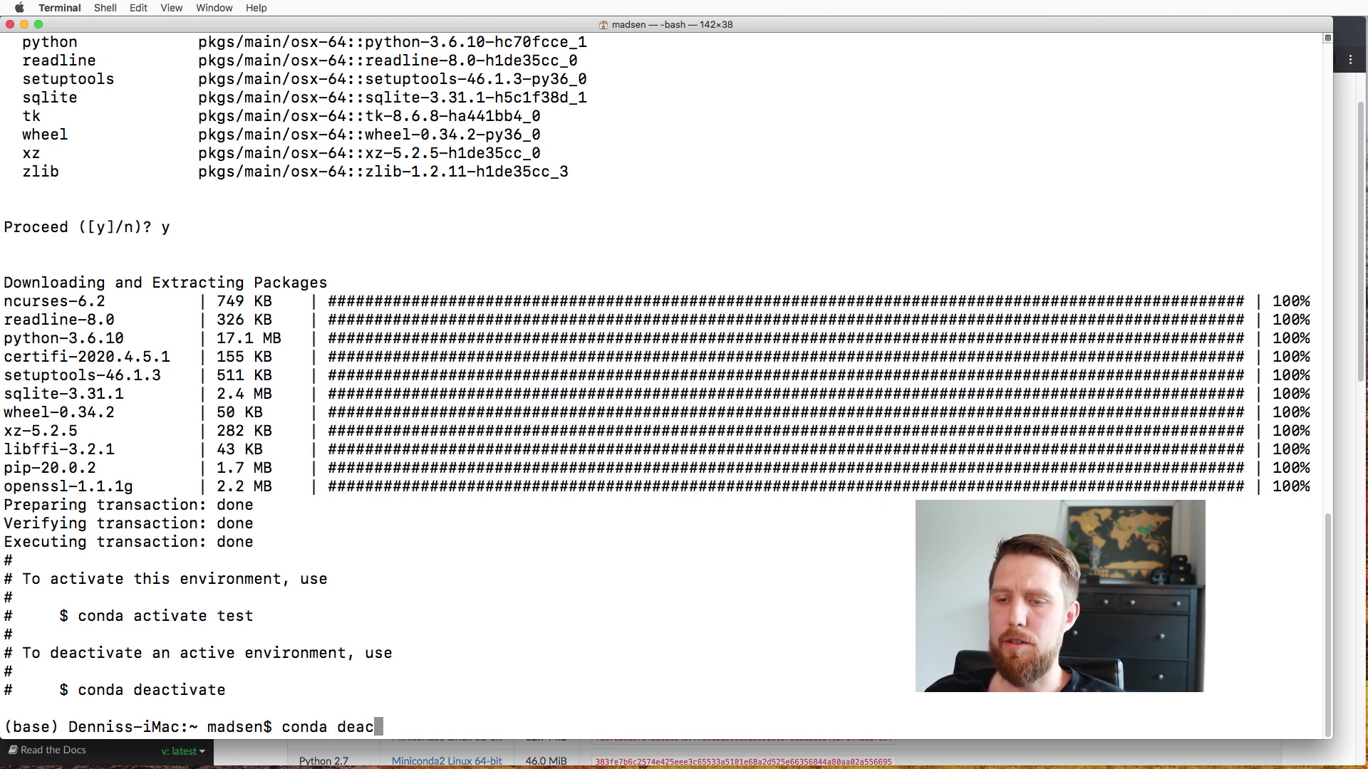
type("e")
key("Return")
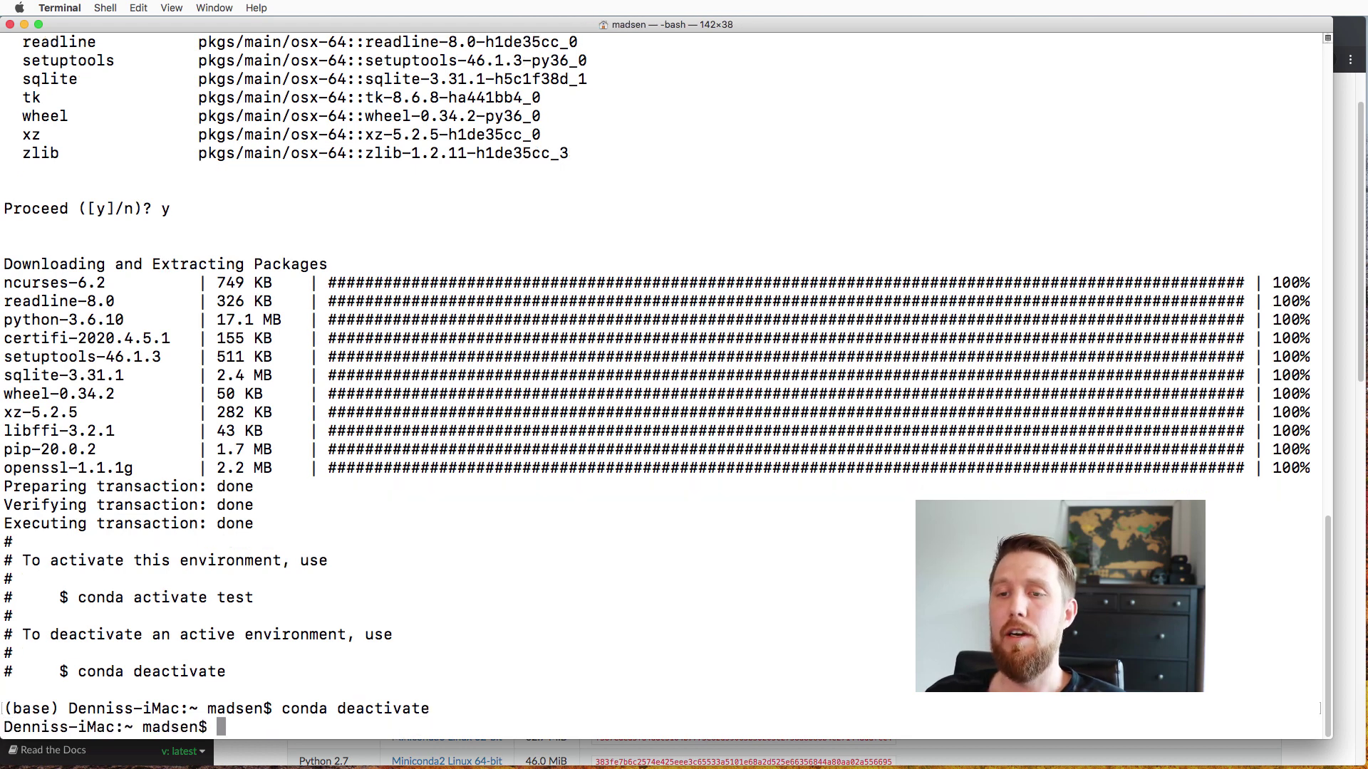
Step: Activate the test environment and list its packages with conda list
type("conda")
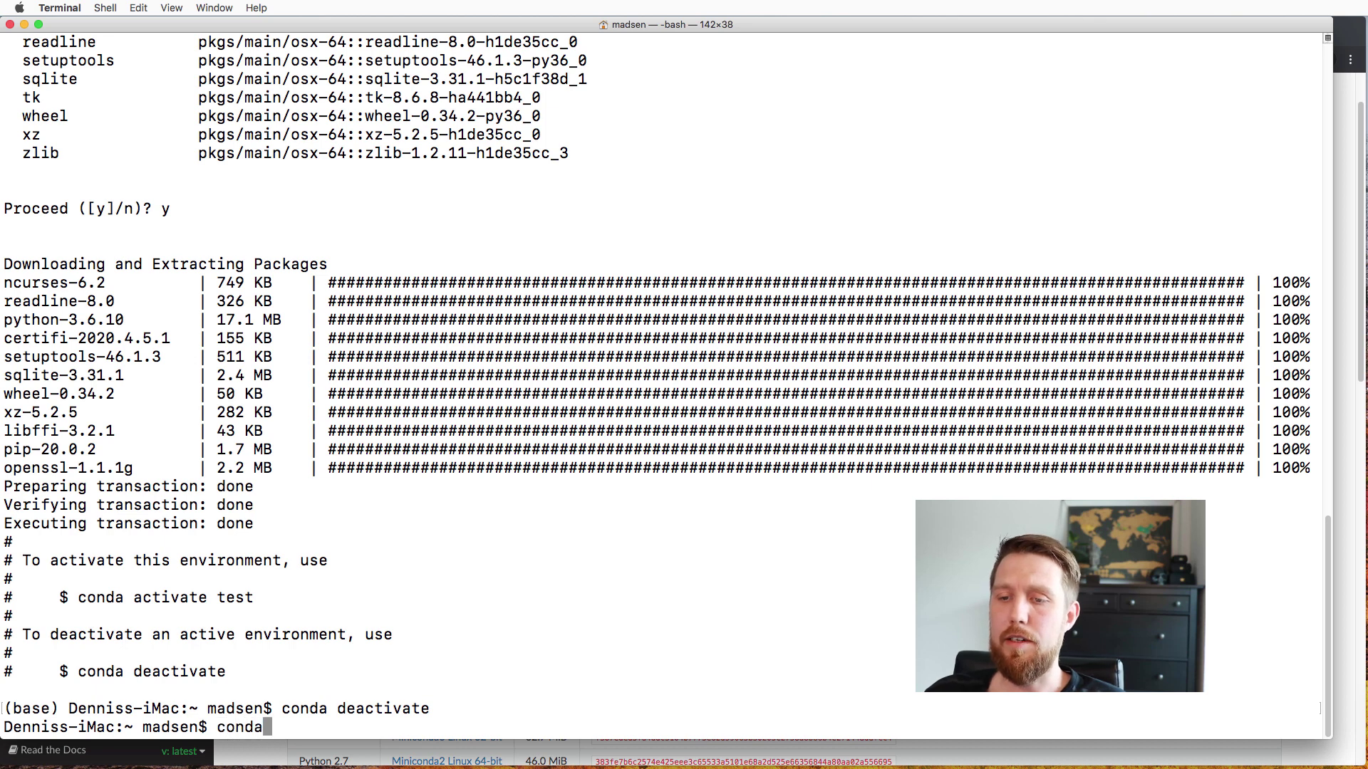
type(" activate test")
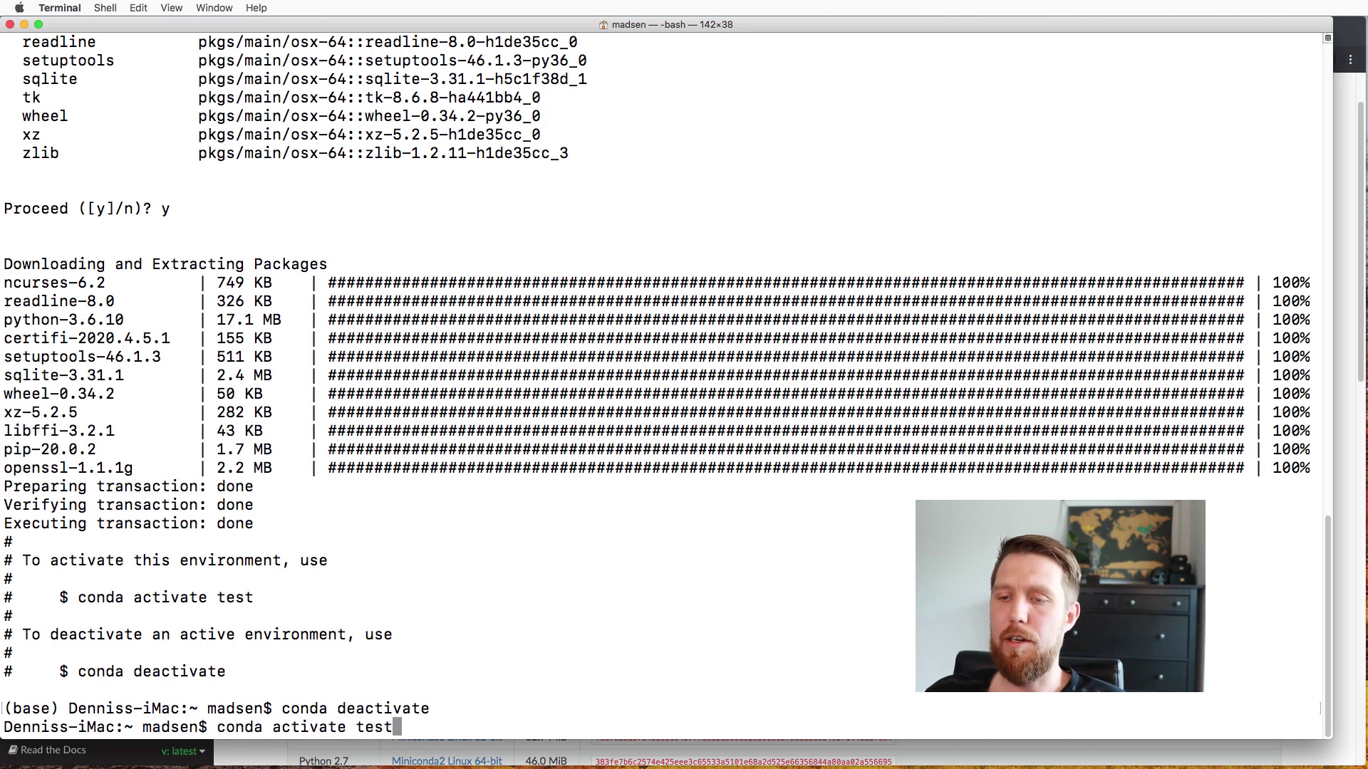
key("Return")
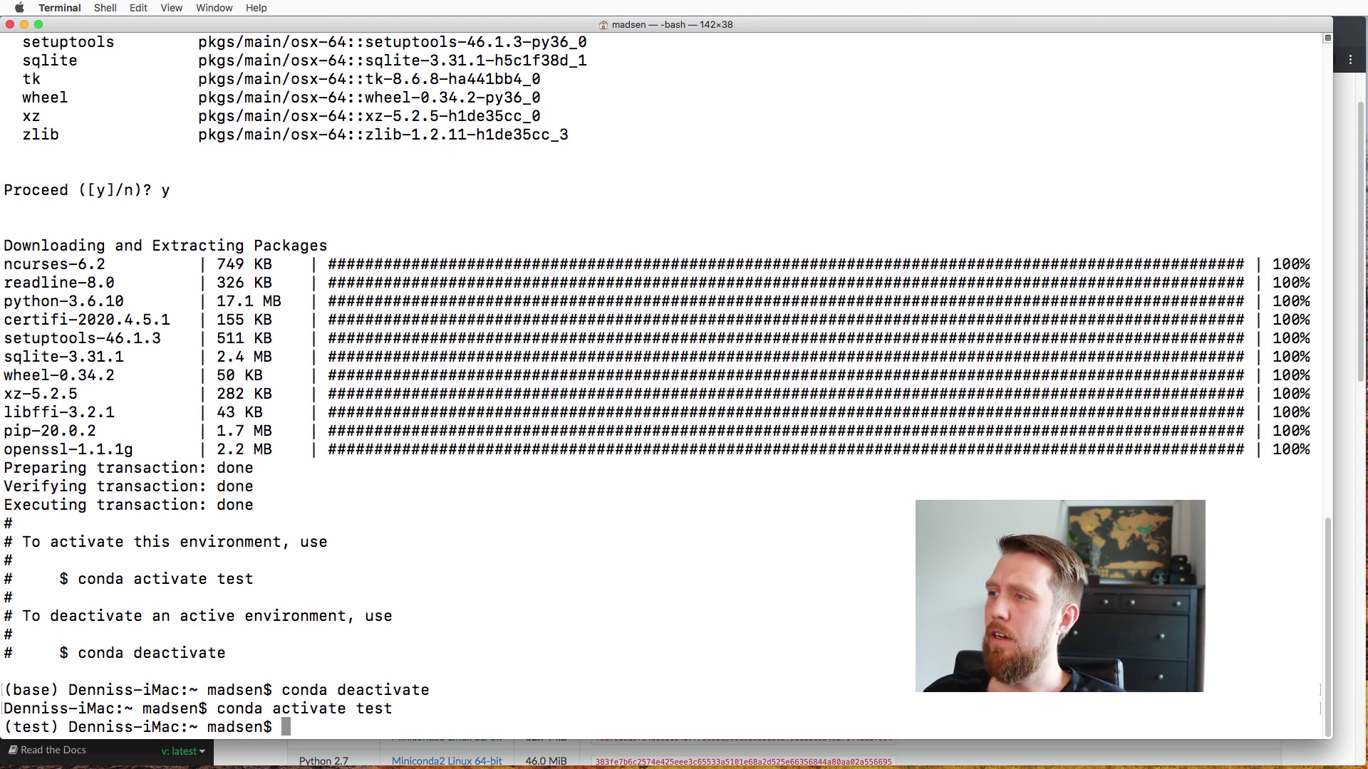
type("conda ")
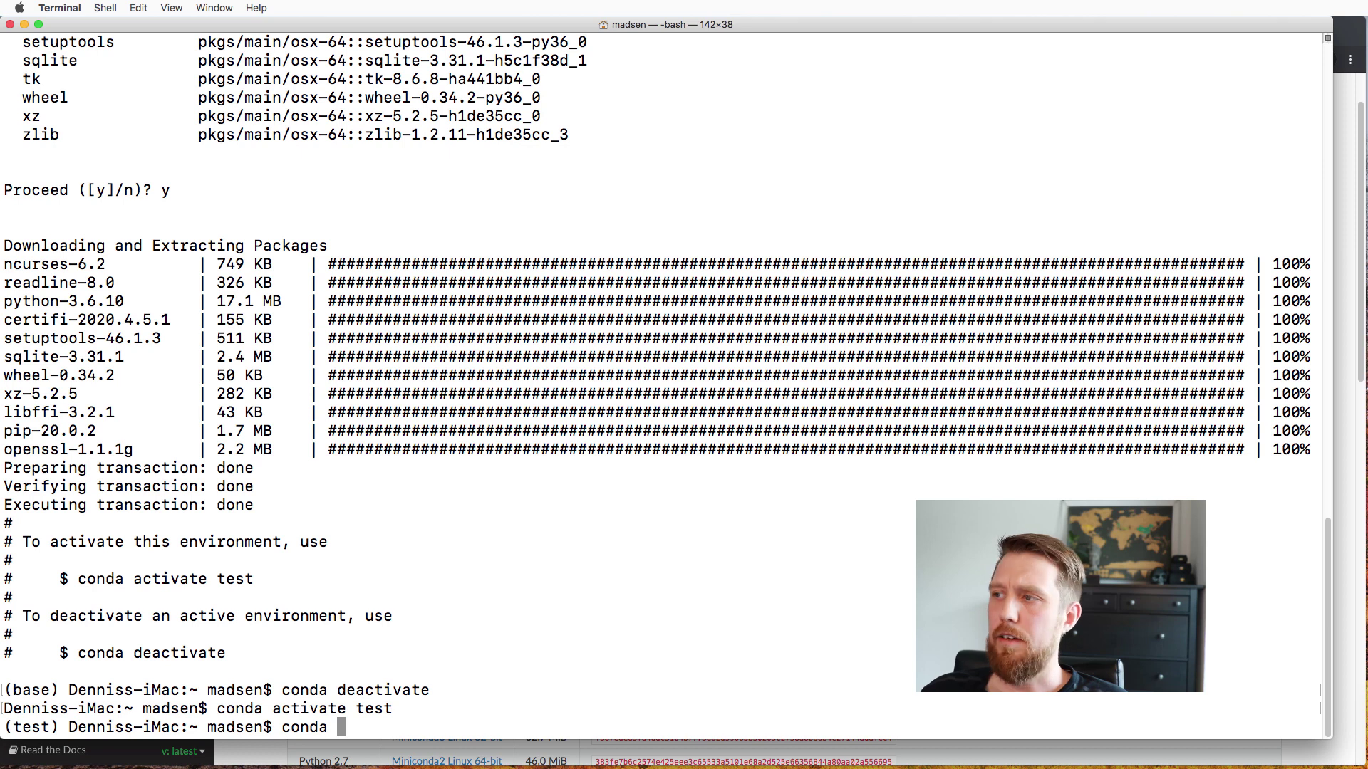
type("list")
key("Return")
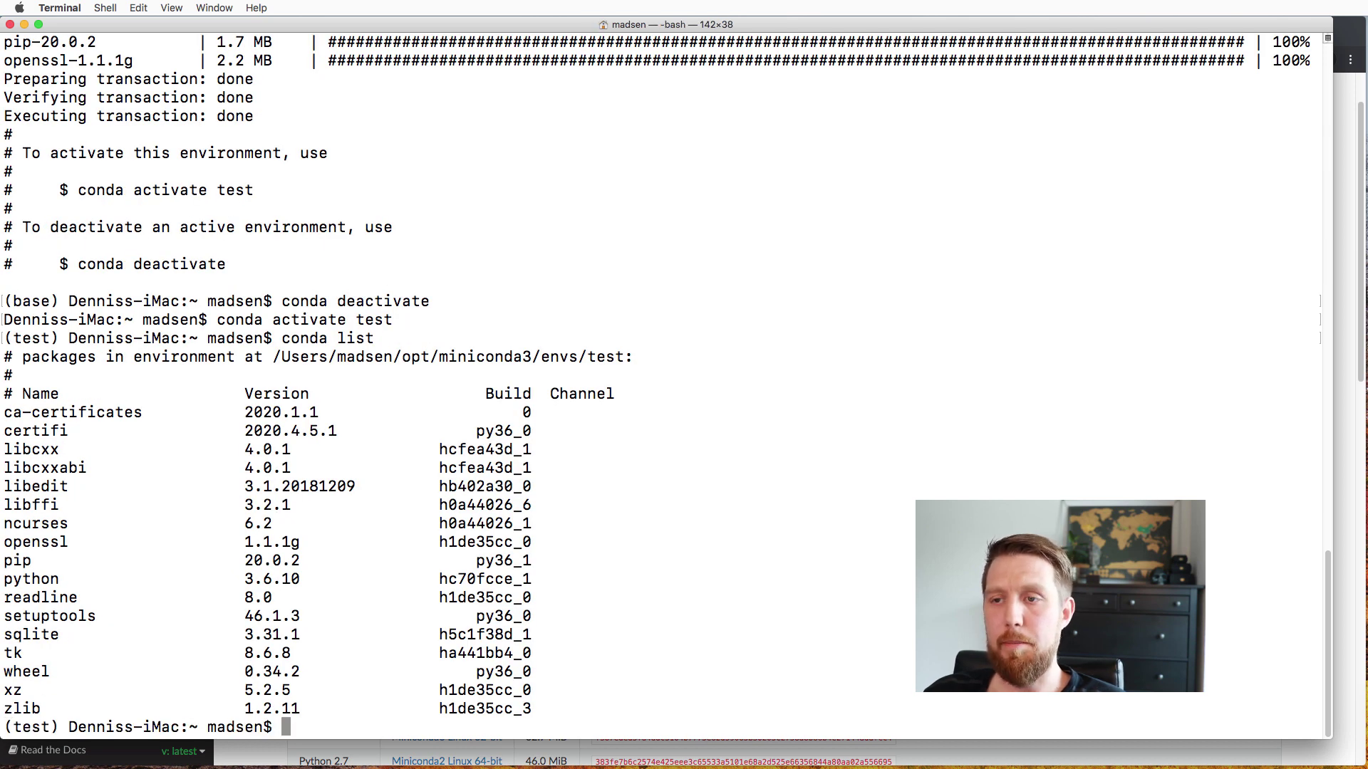
Step: Install numpy into the test environment with conda, confirming with y, then list its packages
type("cond")
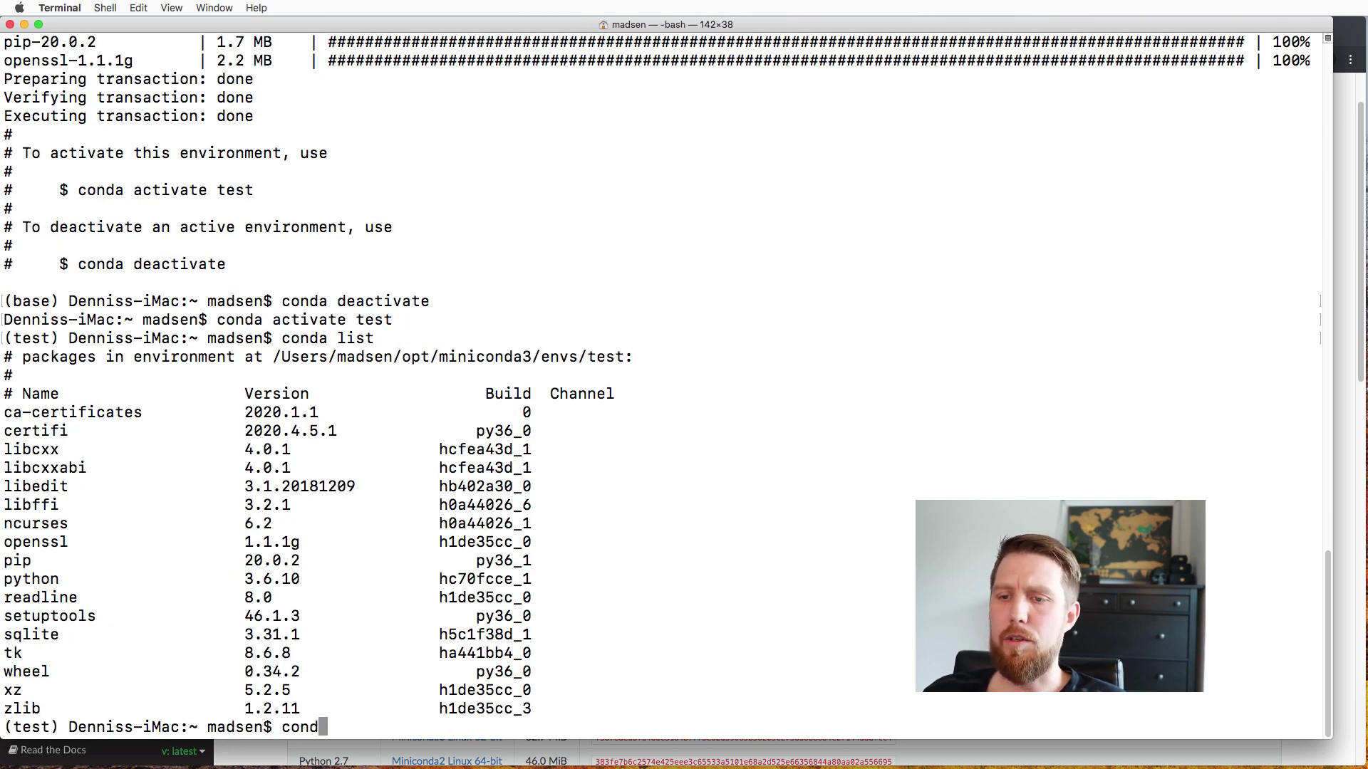
type("a install ")
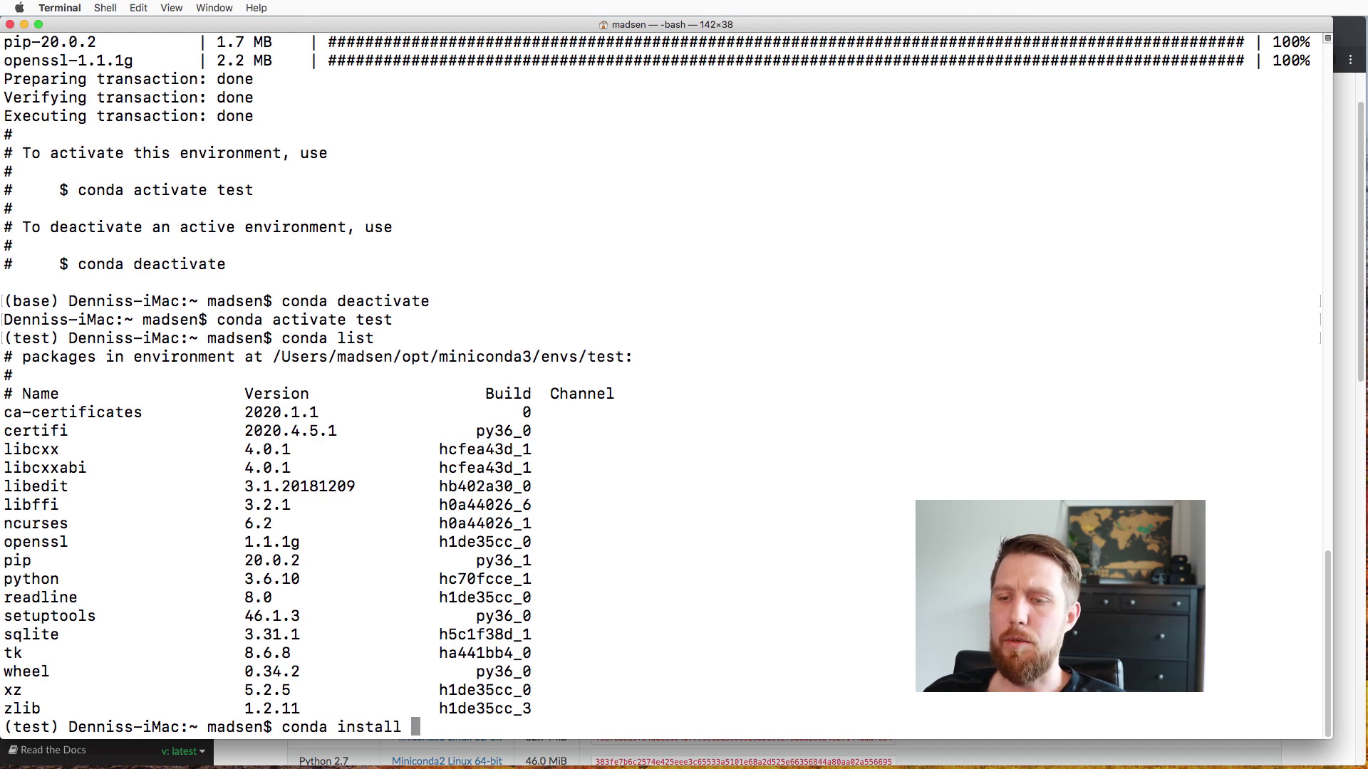
type("numpy")
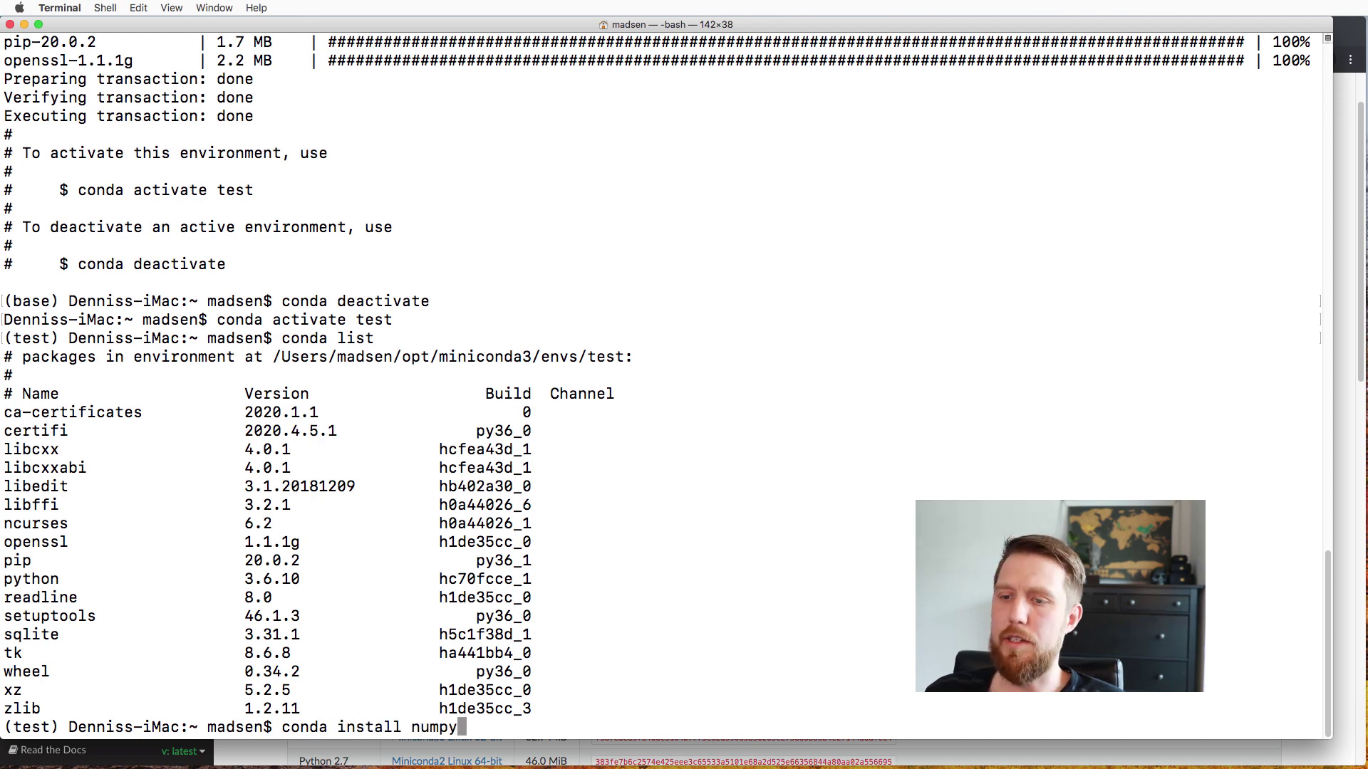
key("Return")
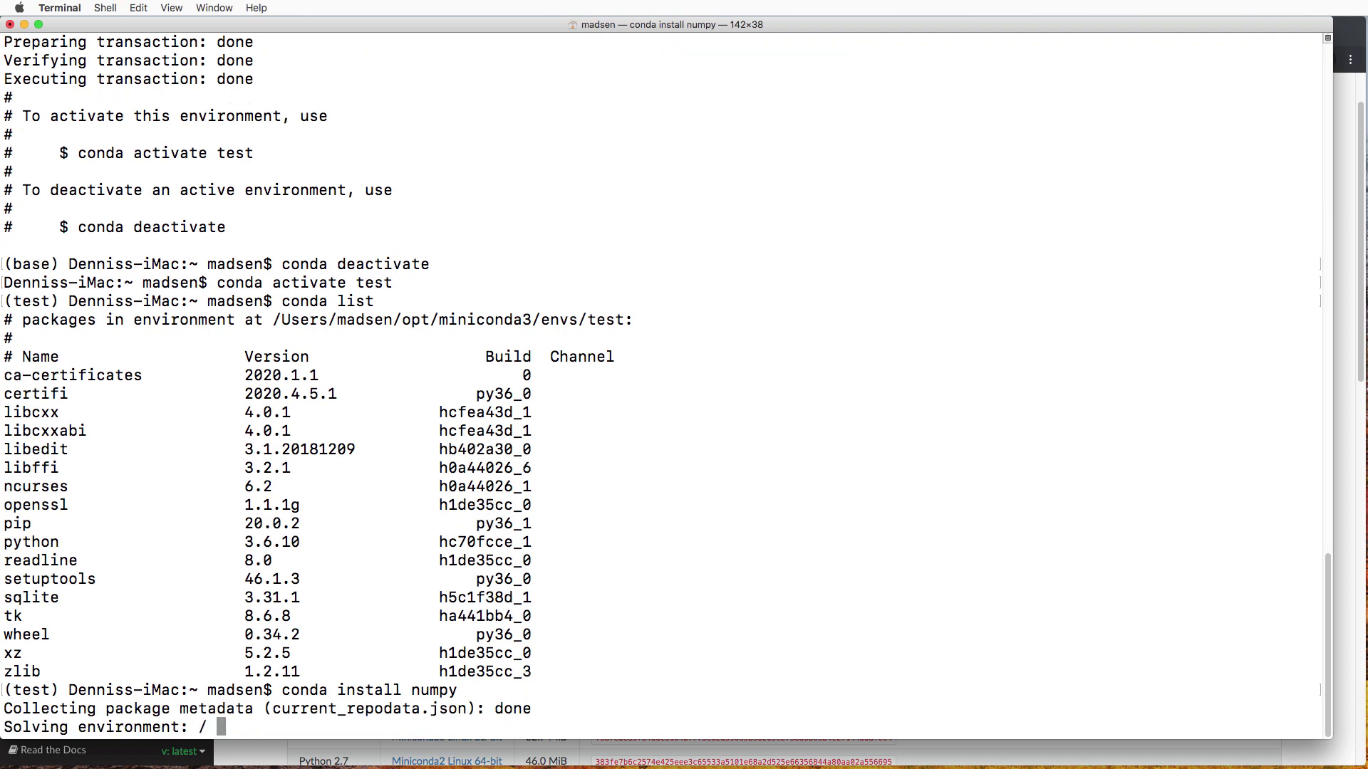
type("y")
key("Return")
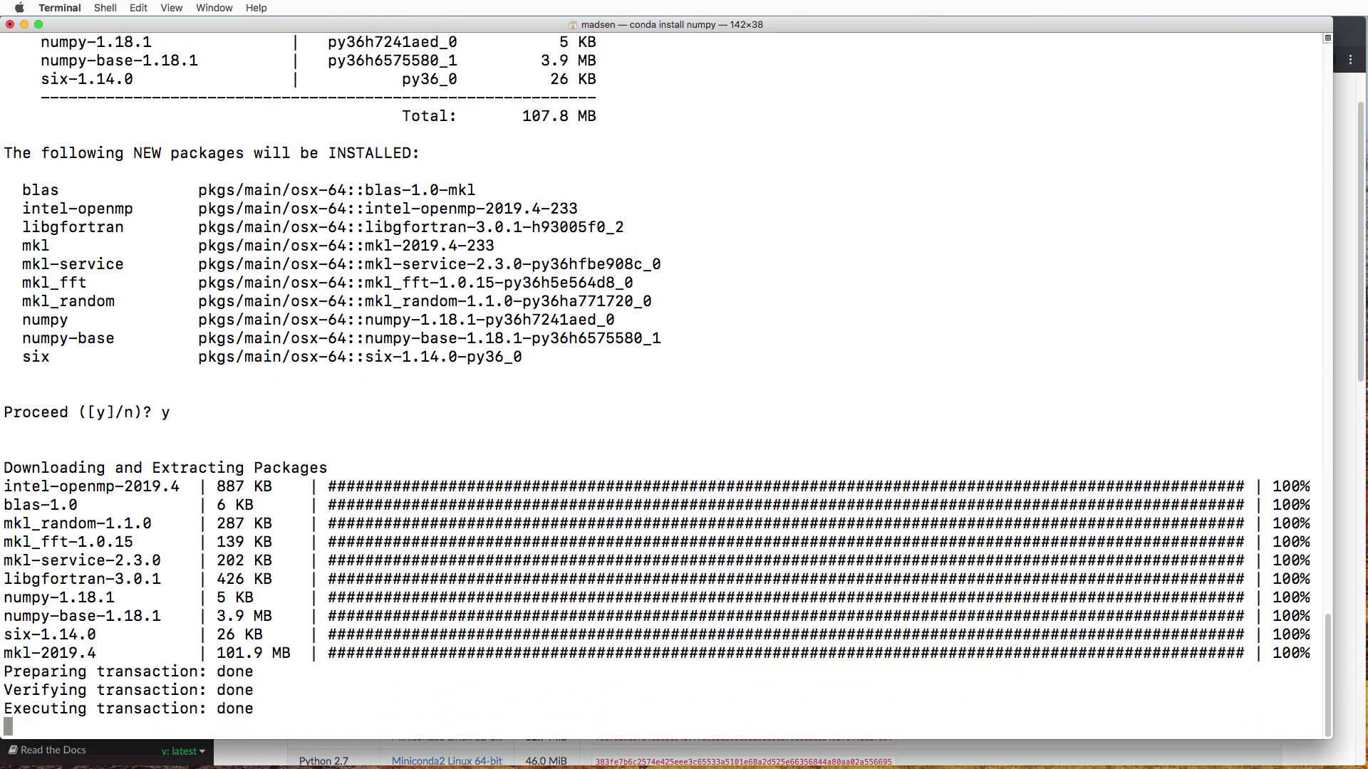
type("conda ")
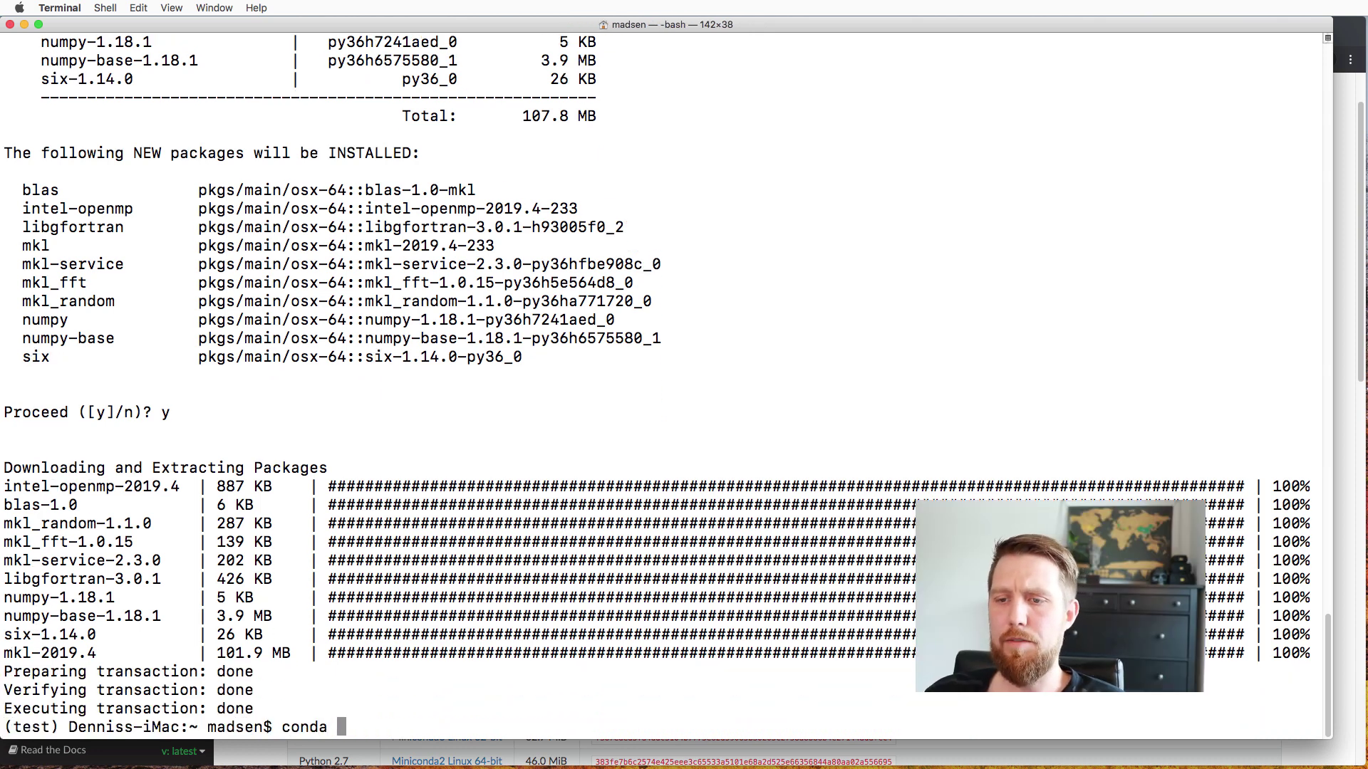
type("list")
key("Return")
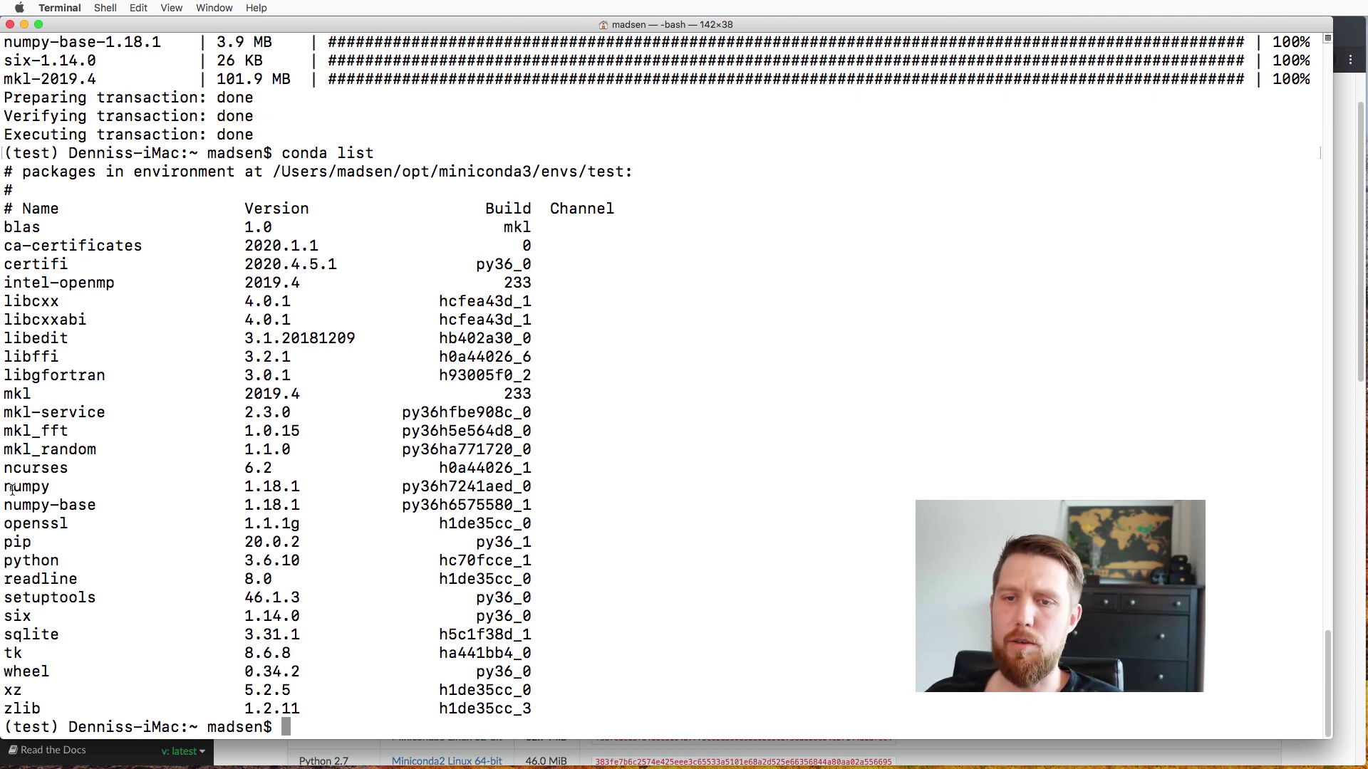
Step: Highlight the numpy 1.18.1 row, then run pip install numpy to see it's already satisfied
left_click_drag(3, 487, 528, 486)
left_click(539, 484)
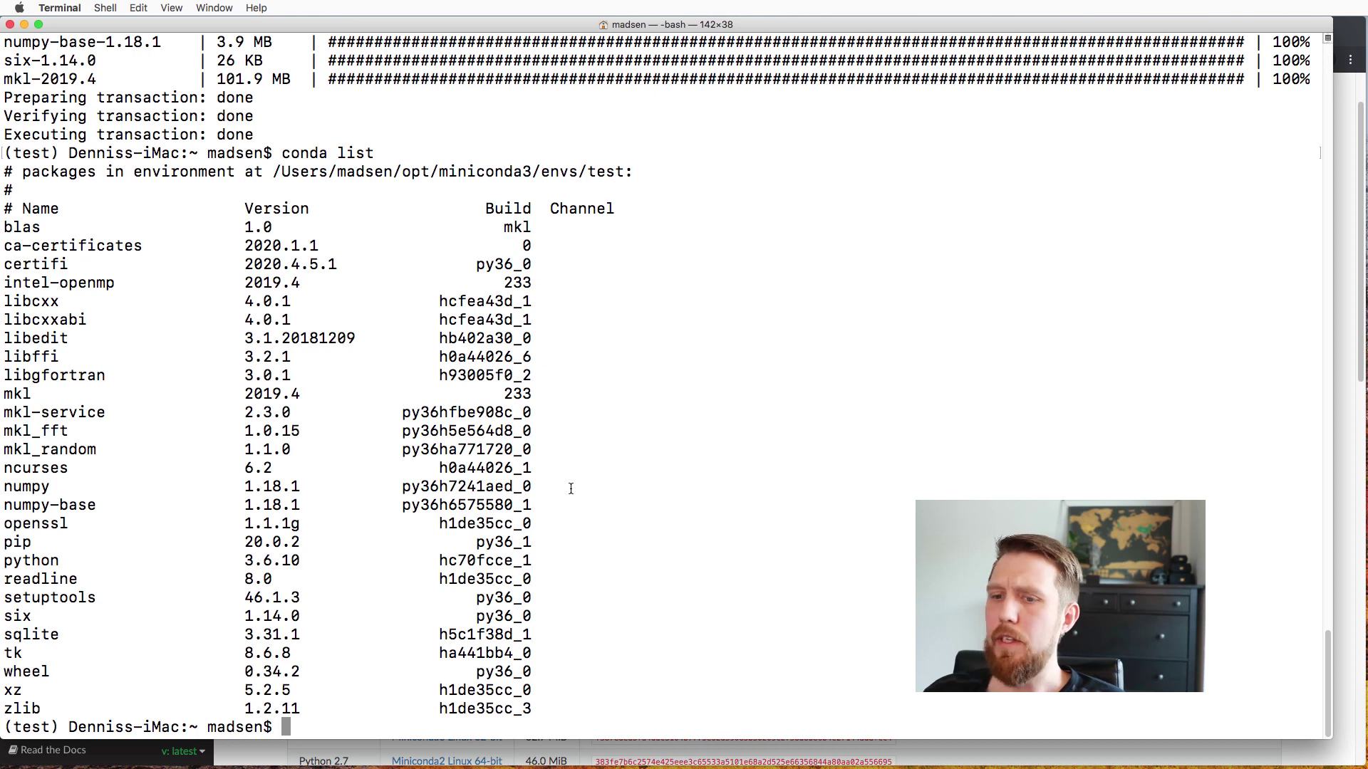
type("pip")
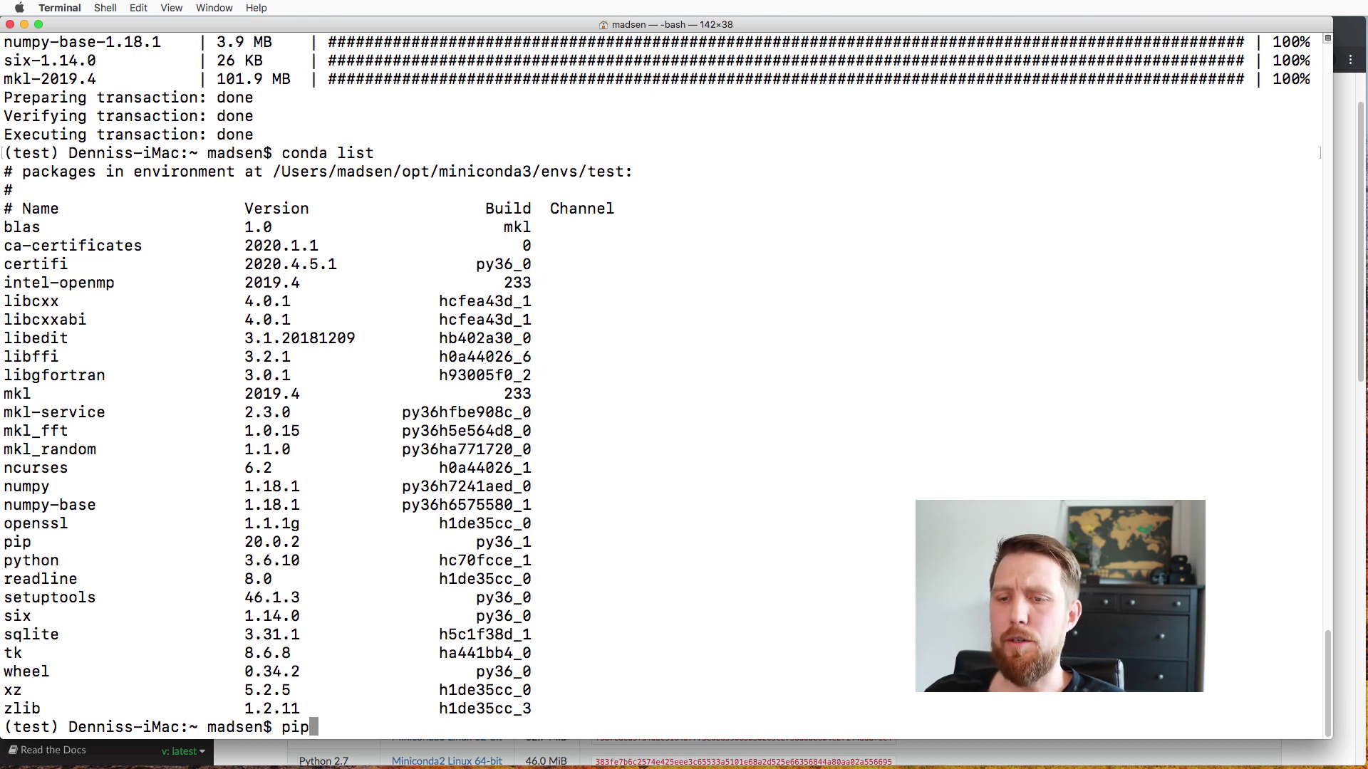
type(" install ")
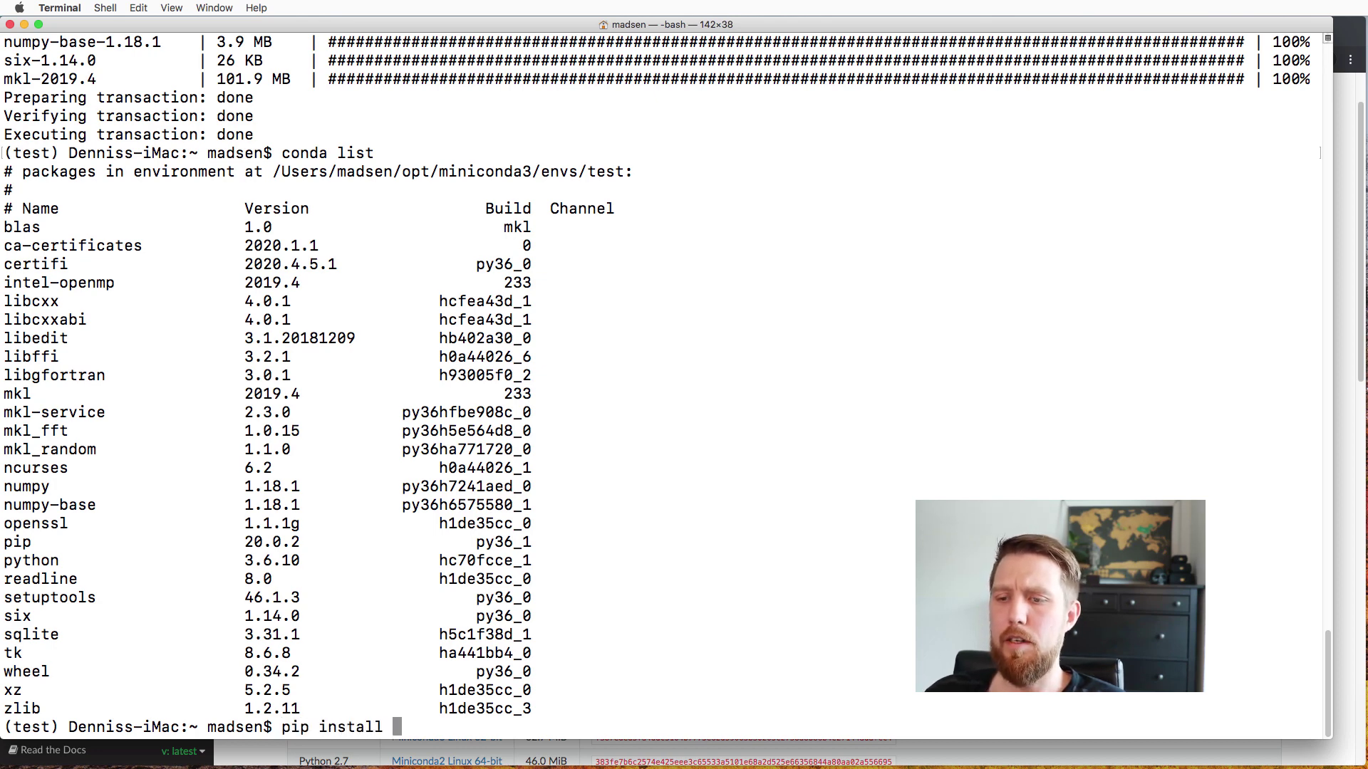
type("numpy")
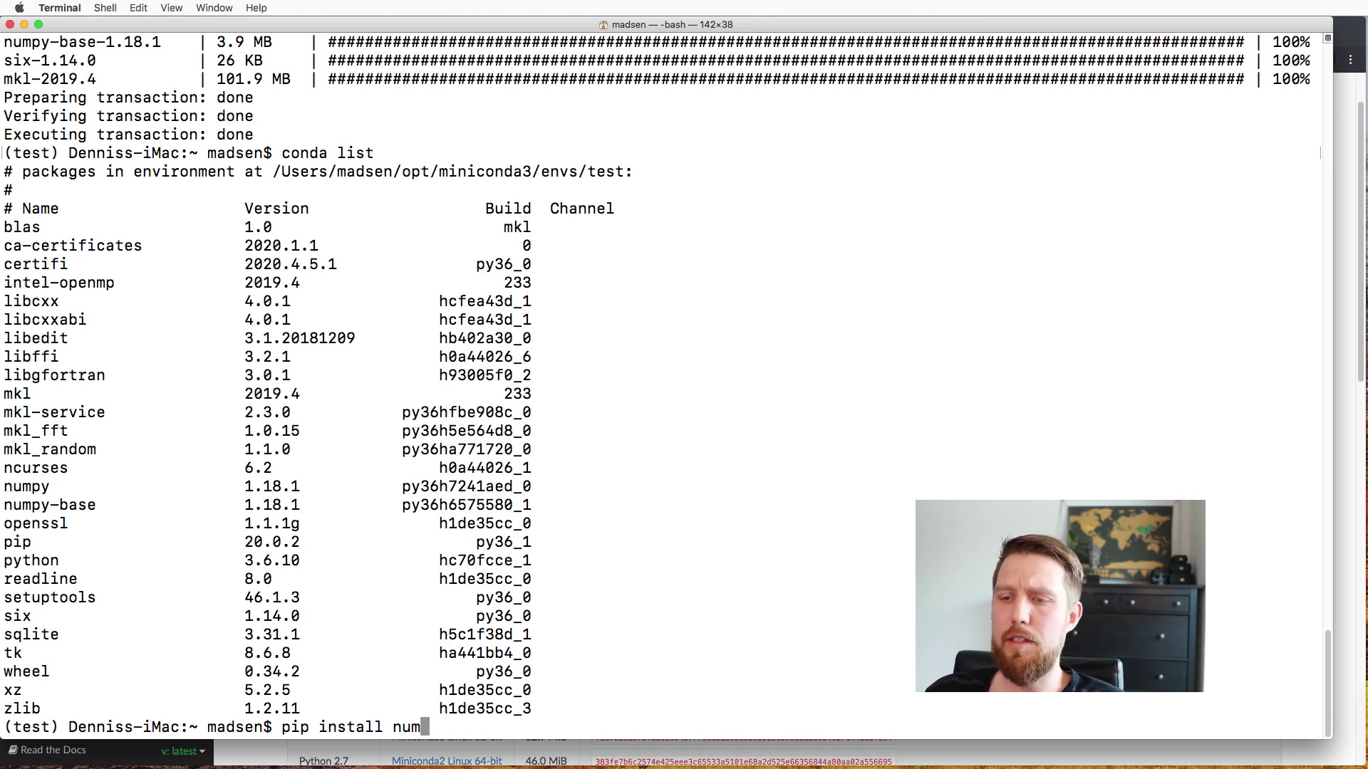
key("Return")
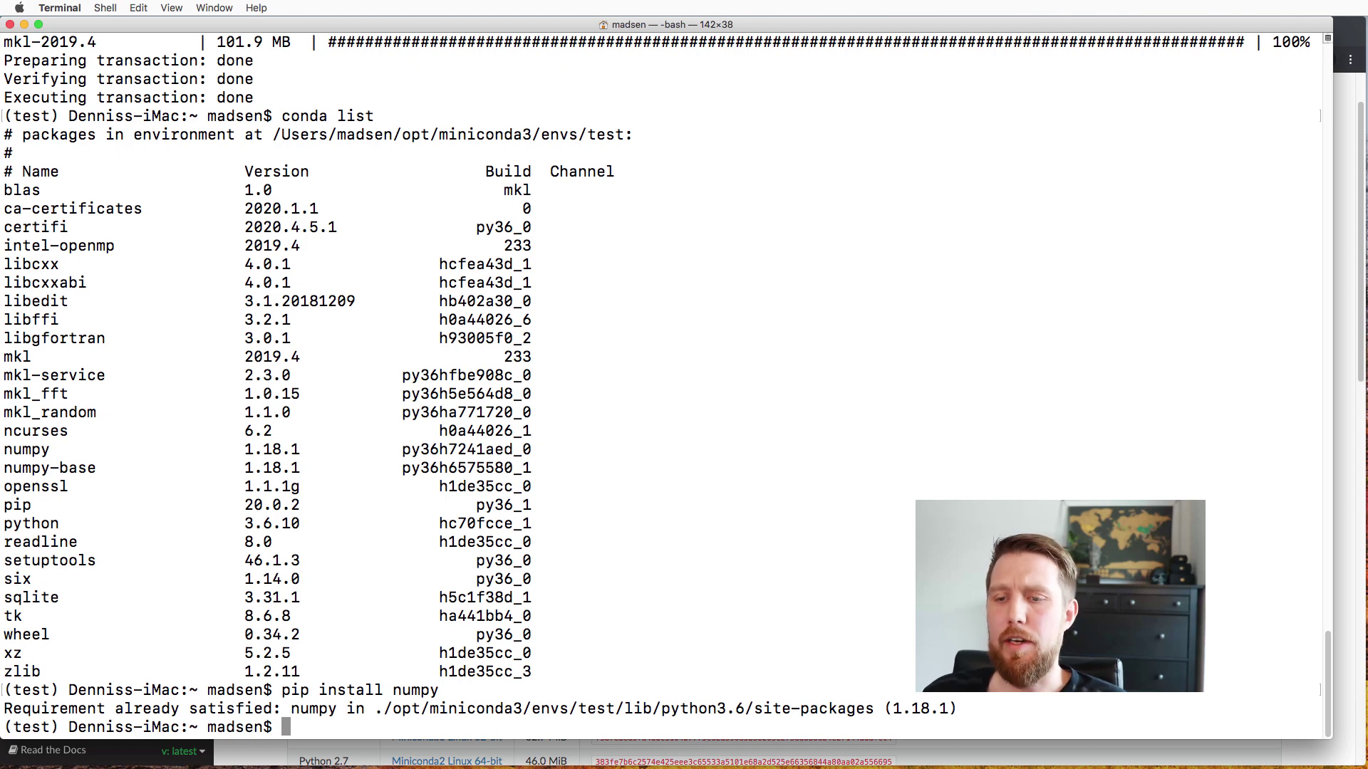
Step: Run conda env list to show the base and active test environments
type("conda ")
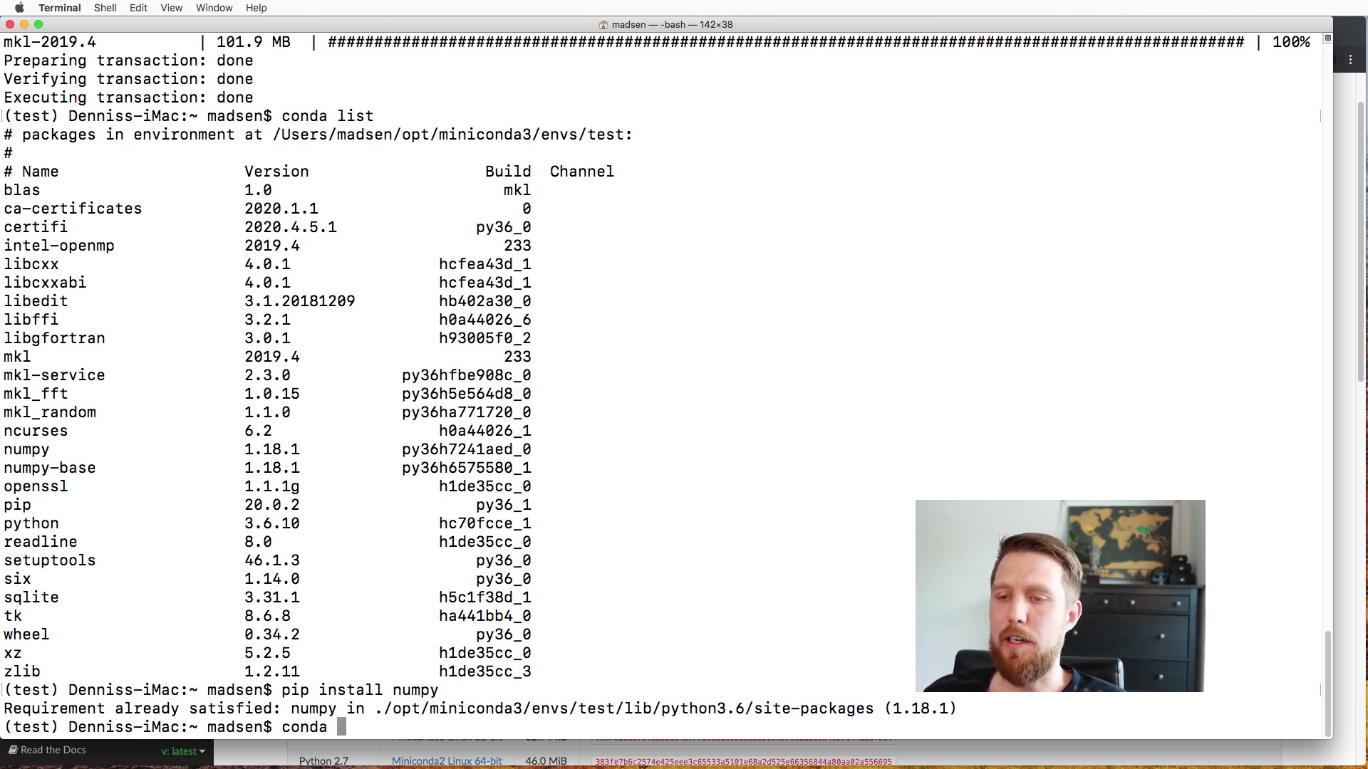
type("env list")
key("Return")
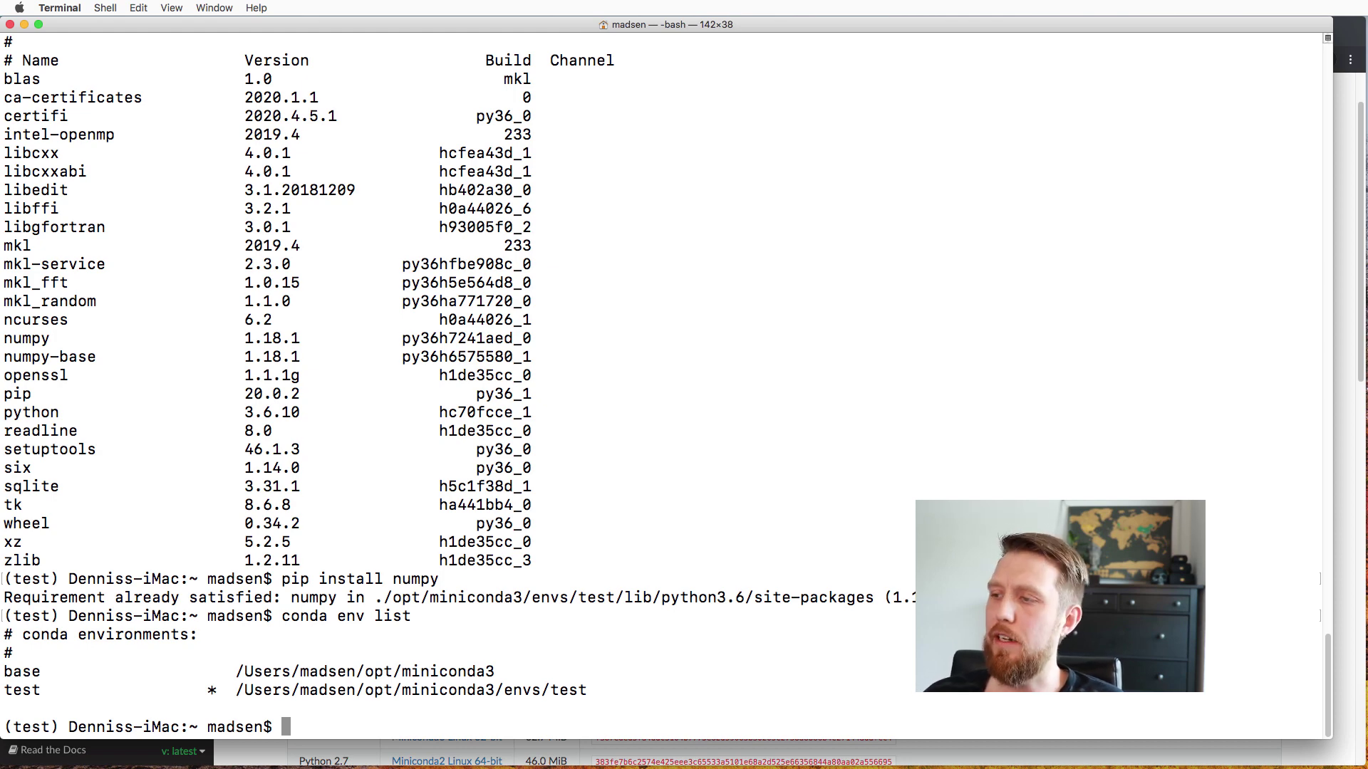
Step: Bring environment.yml forward, centre and enlarge its window, and increase the font size
key("super+Tab")
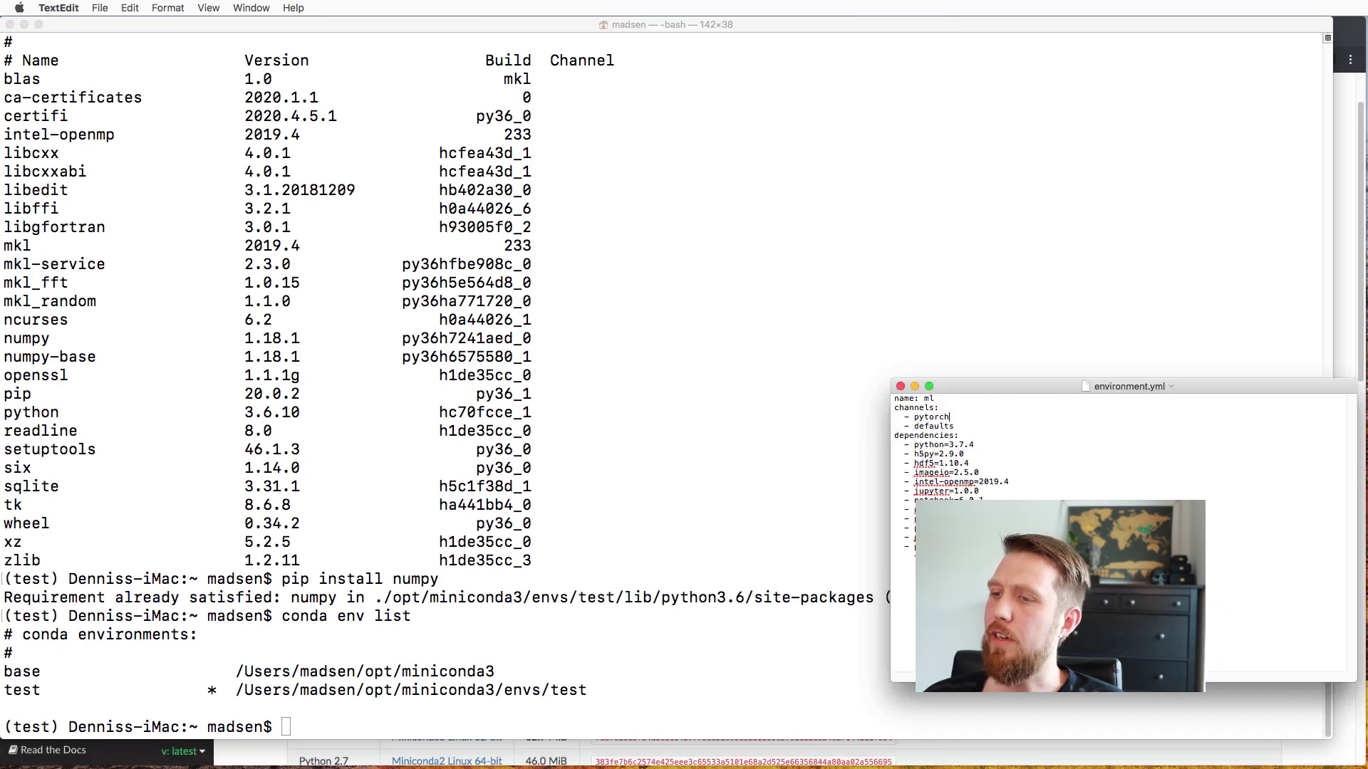
left_click_drag(997, 386, 563, 170)
left_click_drag(924, 471, 1029, 564)
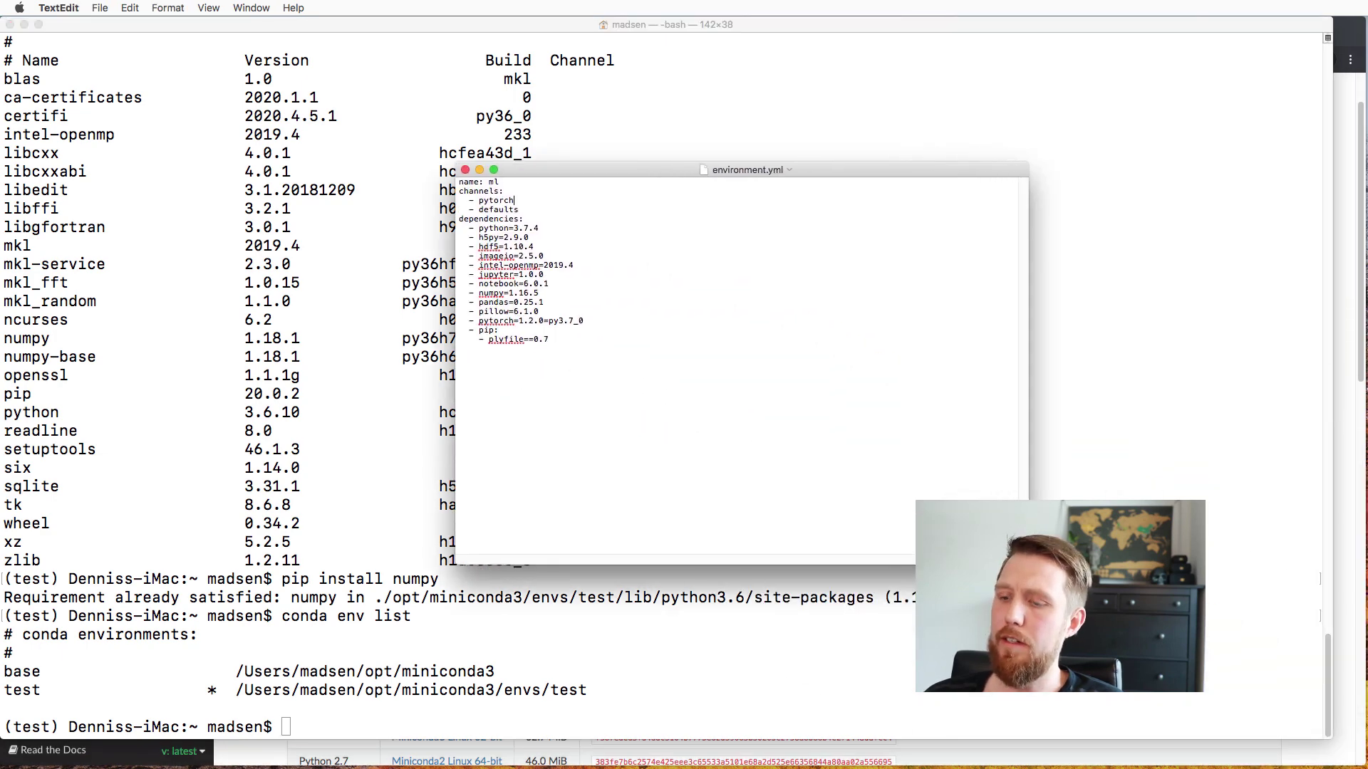
key("super+plus")
key("super+plus")
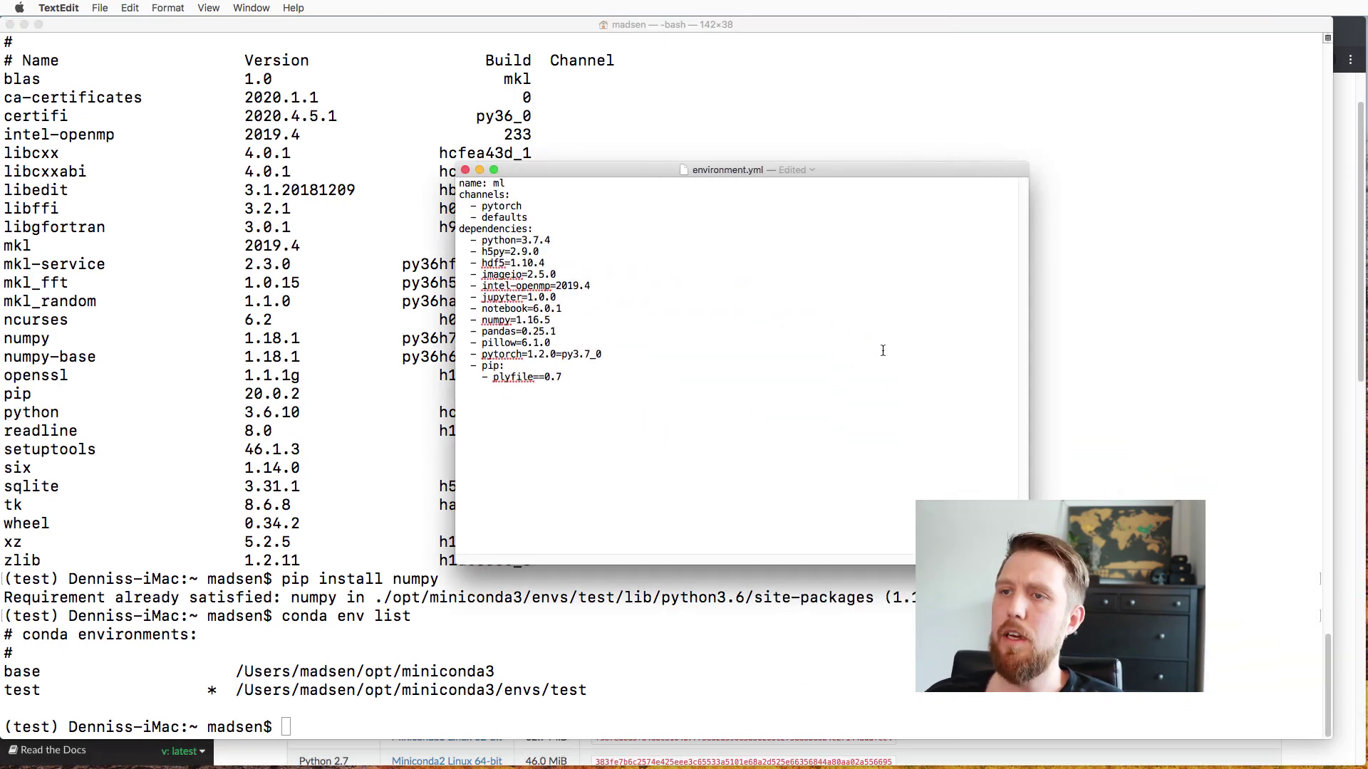
Step: Highlight the python=3.7.4 line, the imageio–plyfile dependencies, and the pytorch and defaults channels
left_click_drag(570, 390, 411, 171)
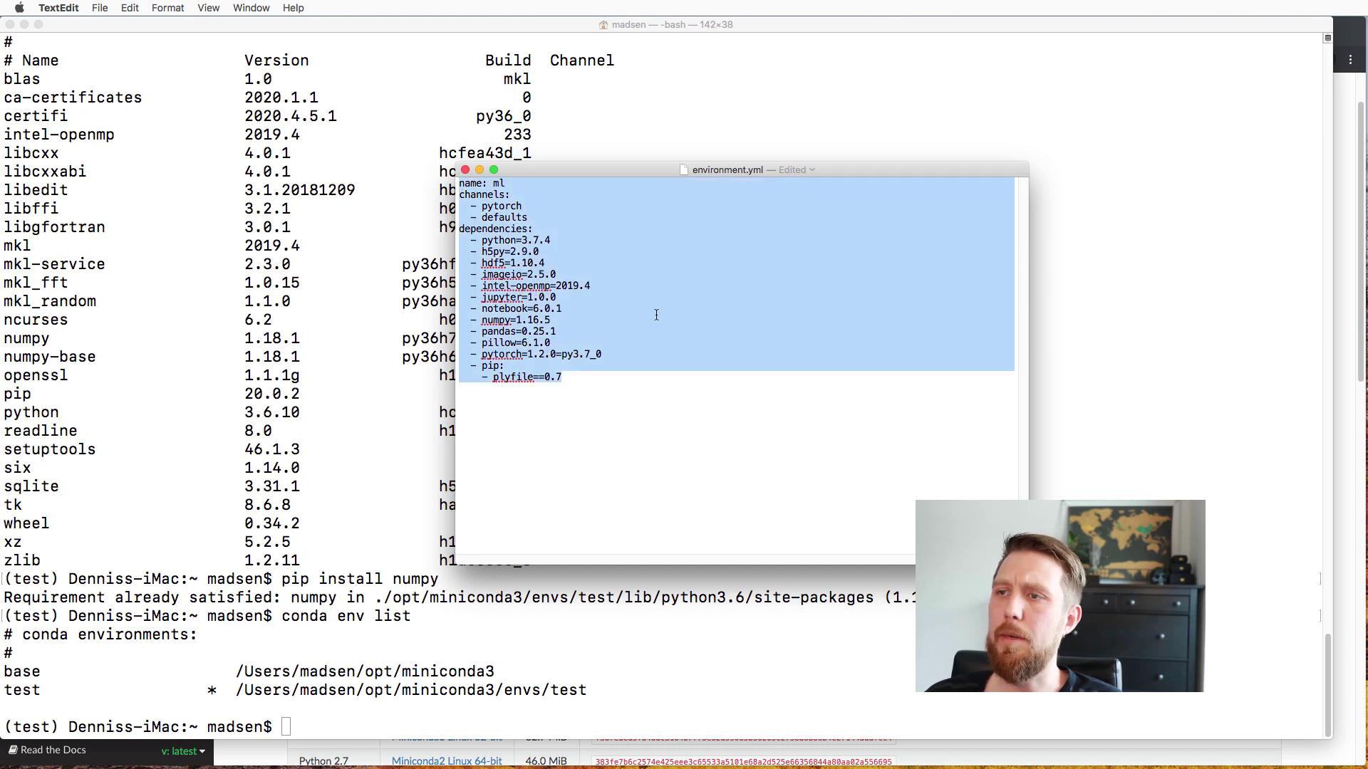
left_click(657, 314)
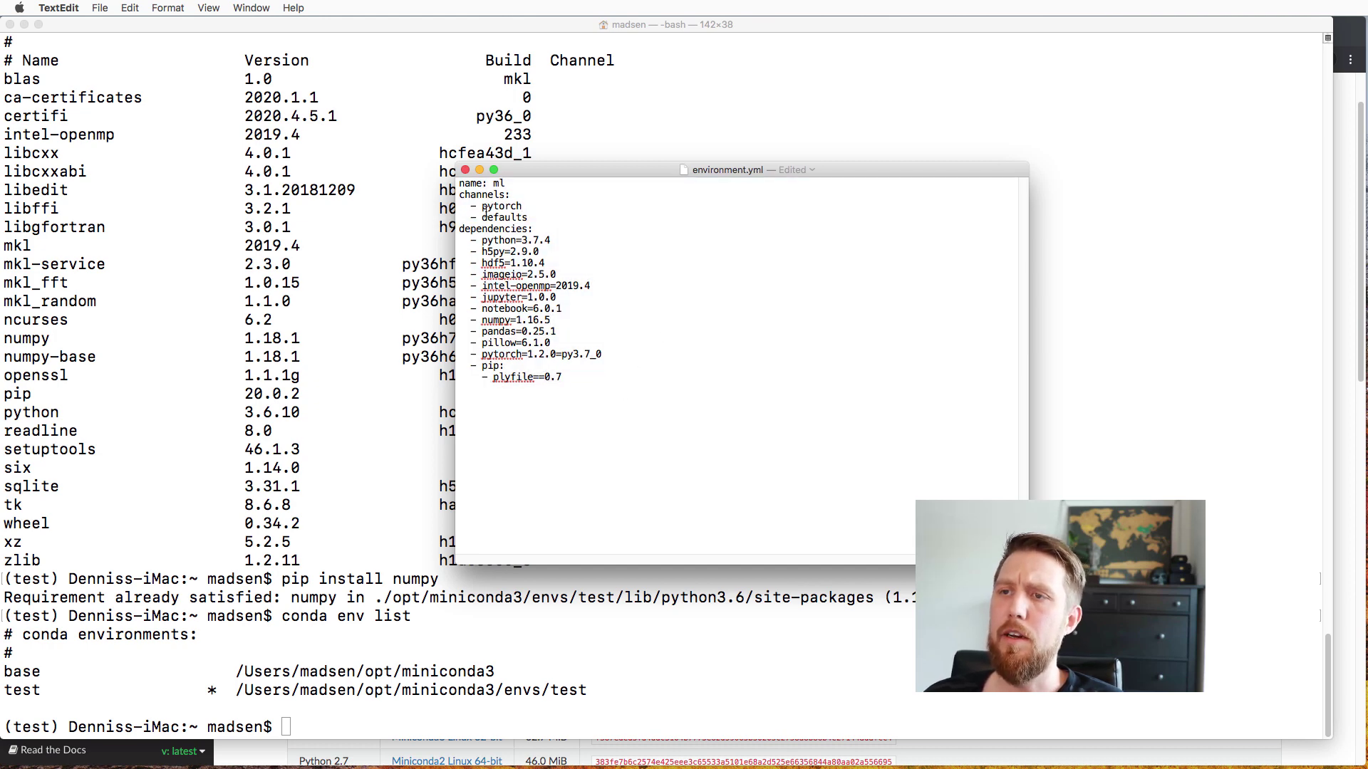
triple_click(465, 243)
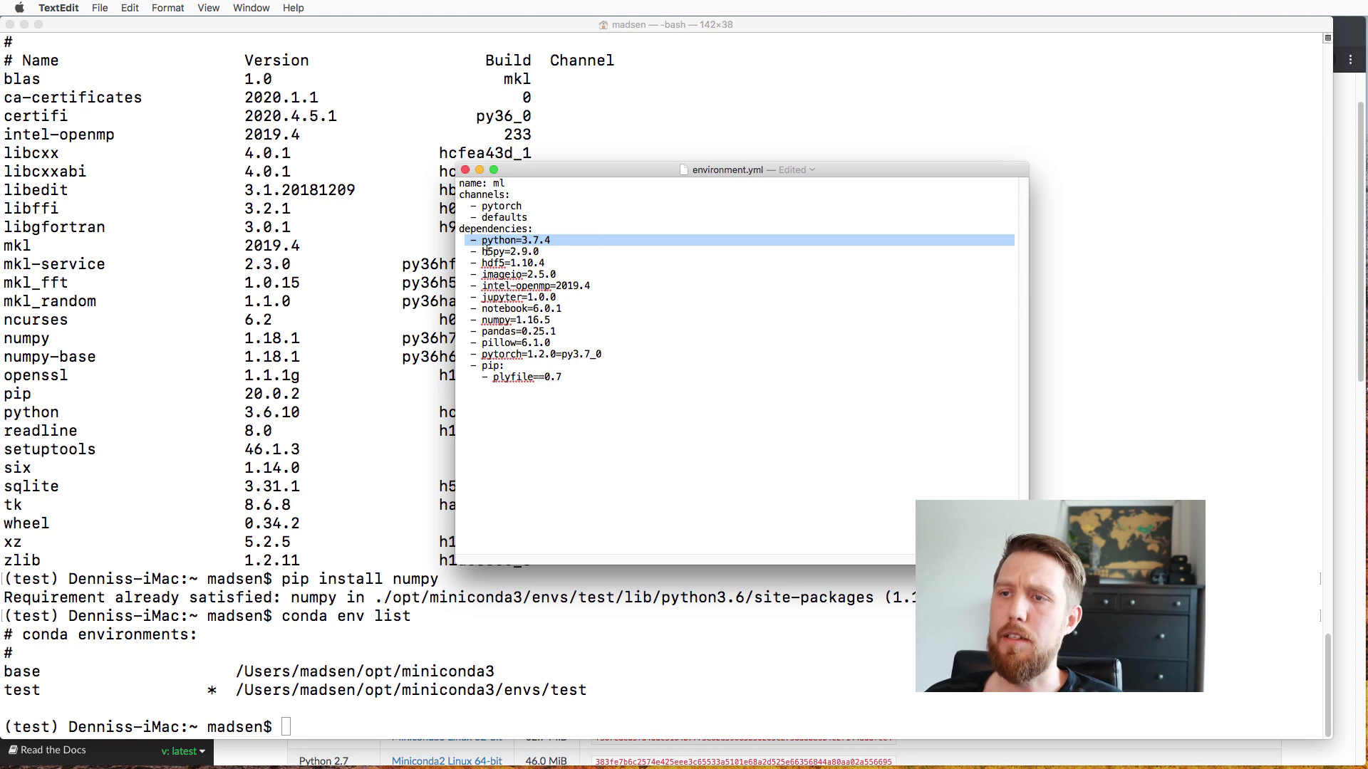
left_click_drag(552, 321, 564, 377)
left_click(564, 378)
left_click_drag(538, 206, 422, 206)
left_click(483, 206)
left_click_drag(526, 211, 428, 220)
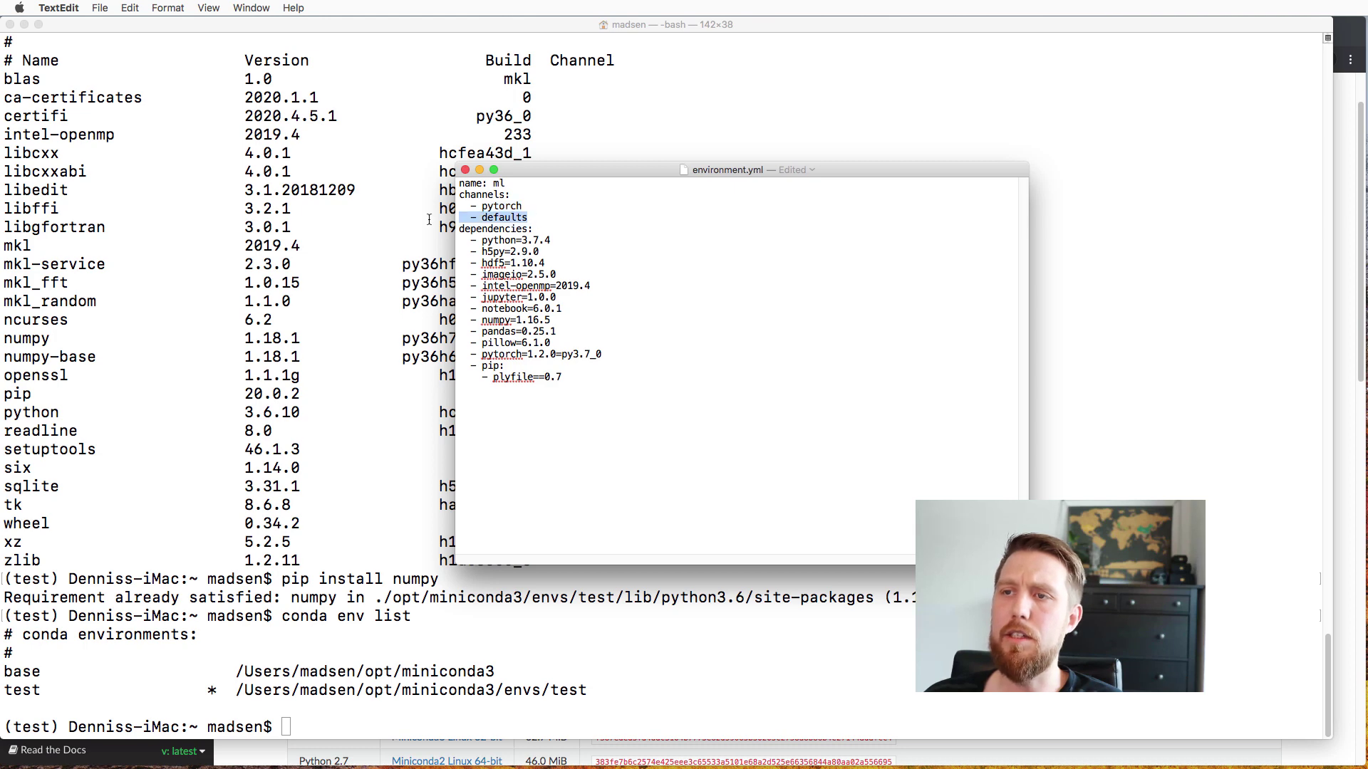
left_click(530, 208)
left_click_drag(530, 208, 430, 207)
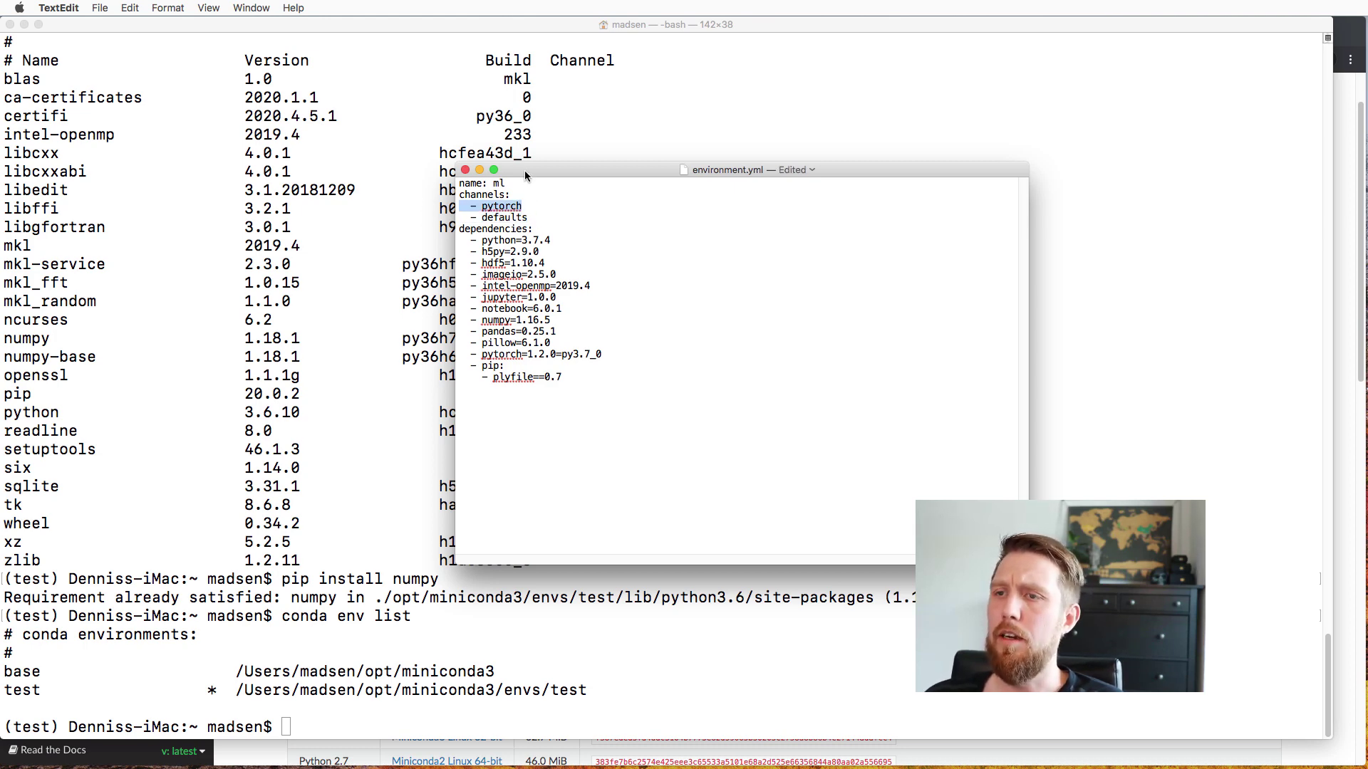
Step: Nudge the window, highlight the environment name ml, then minimize environment.yml
mouse_move(525, 175)
left_mouse_down()
mouse_move(457, 198)
mouse_move(508, 194)
left_mouse_up()
left_click(457, 198)
left_click(506, 194)
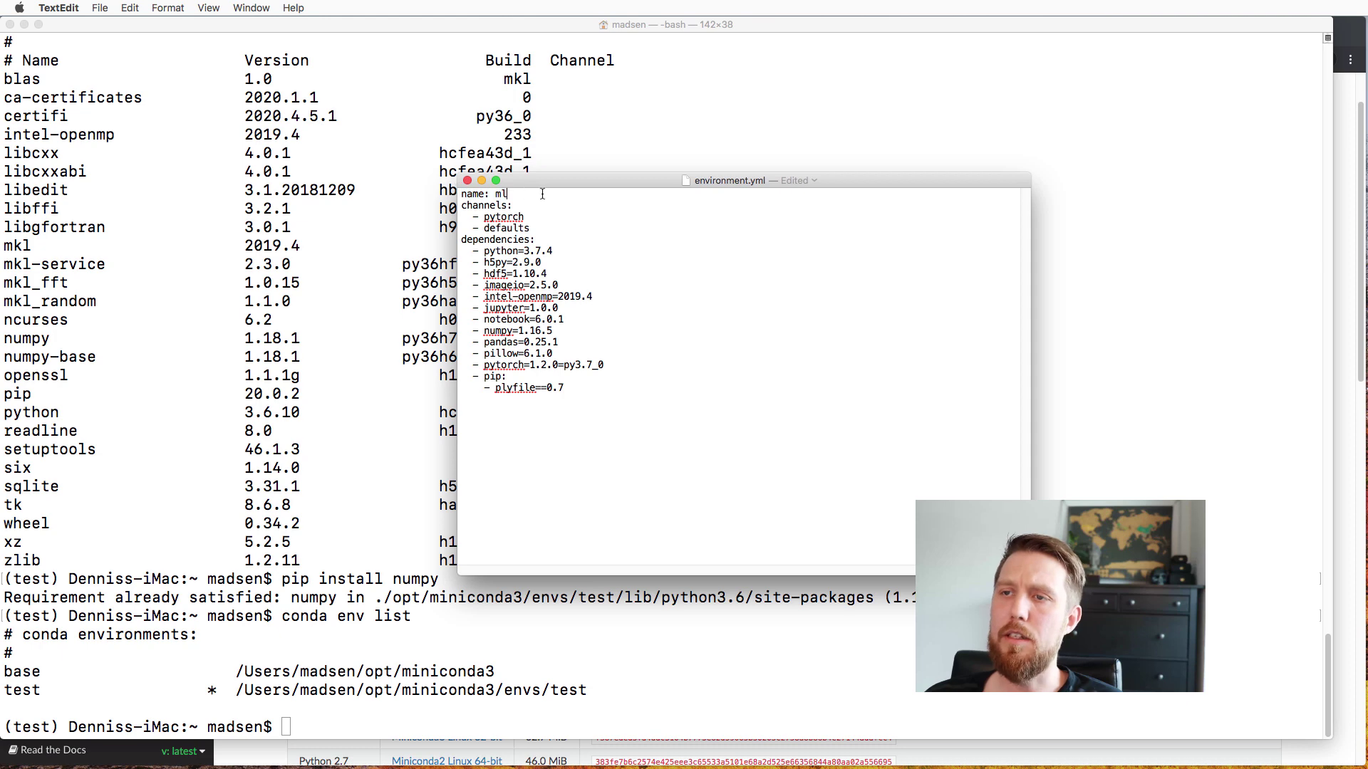
key("super+m")
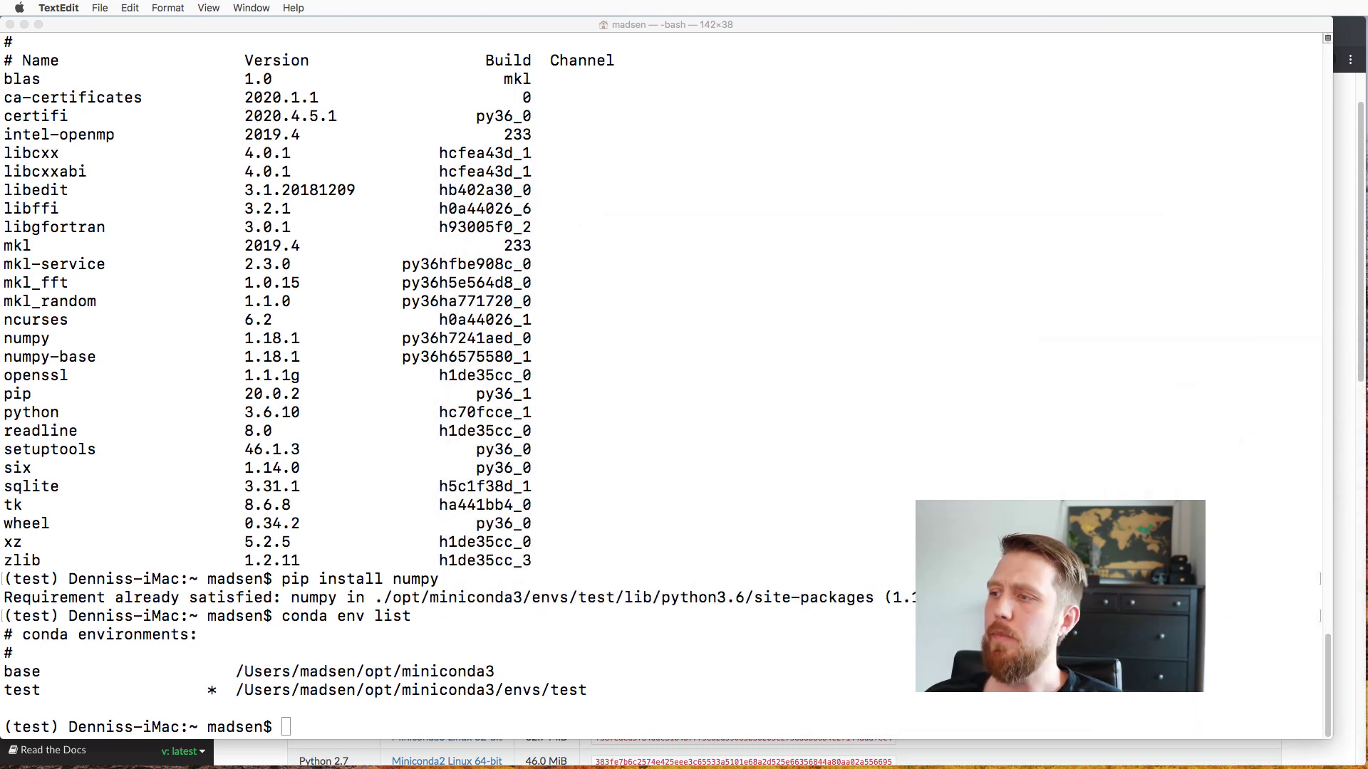
Step: Run conda env create -f ~/Downloads/environment.yml to build the ml environment with plyfile 0.7
left_click(899, 592)
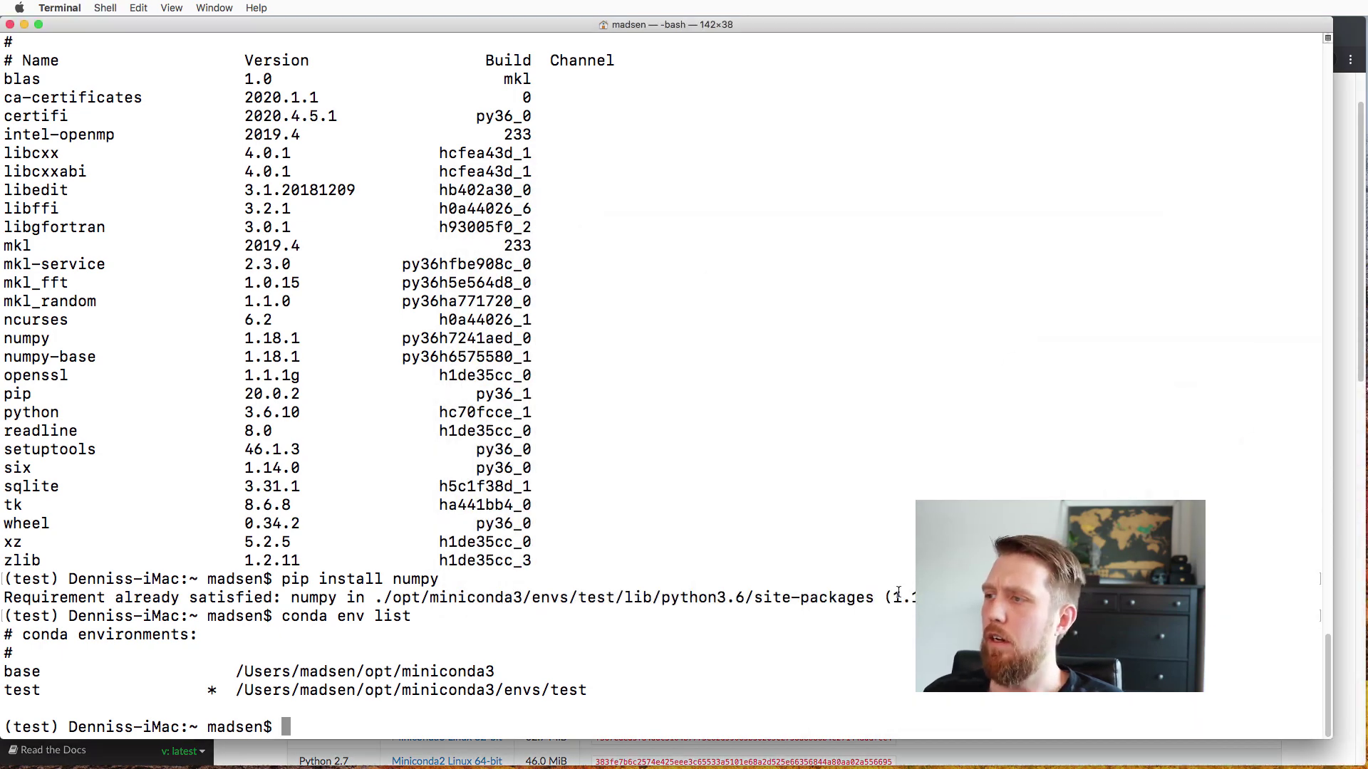
type("conda ")
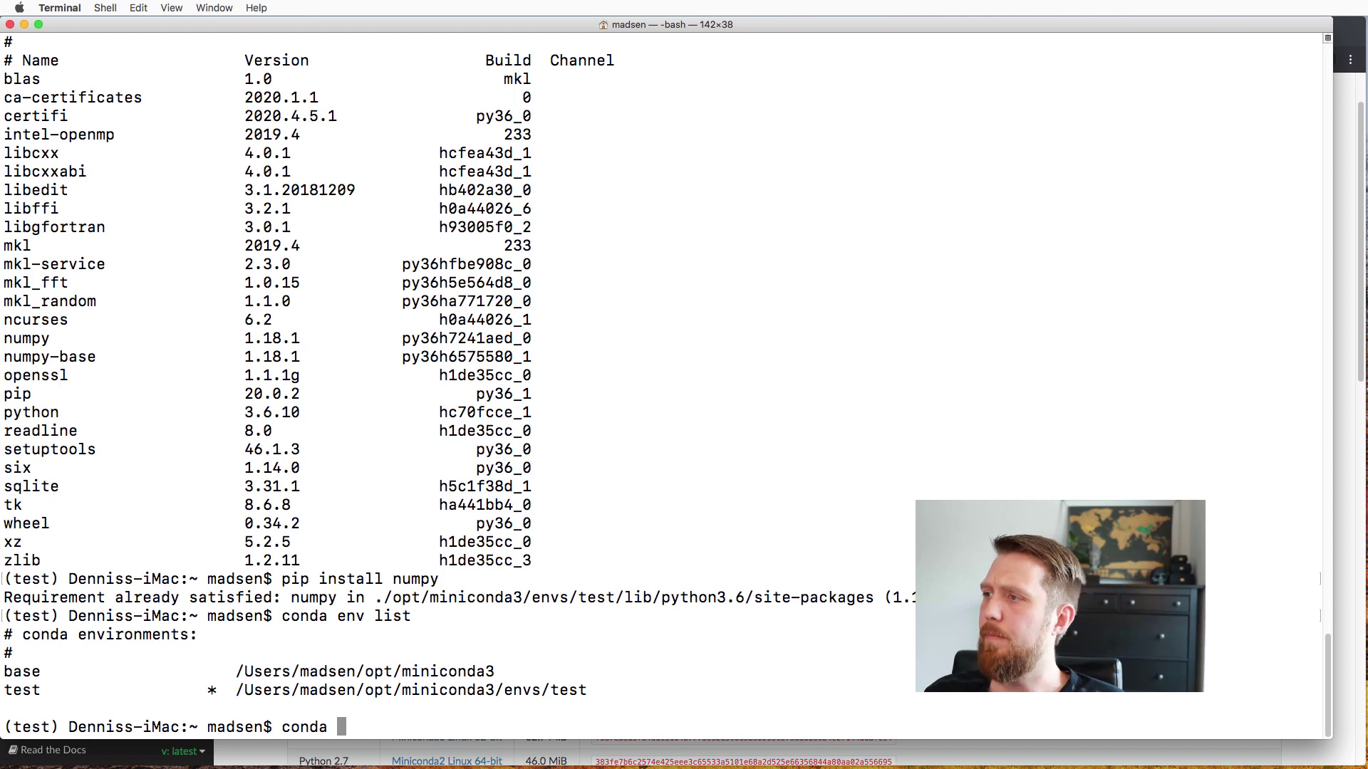
type("env ")
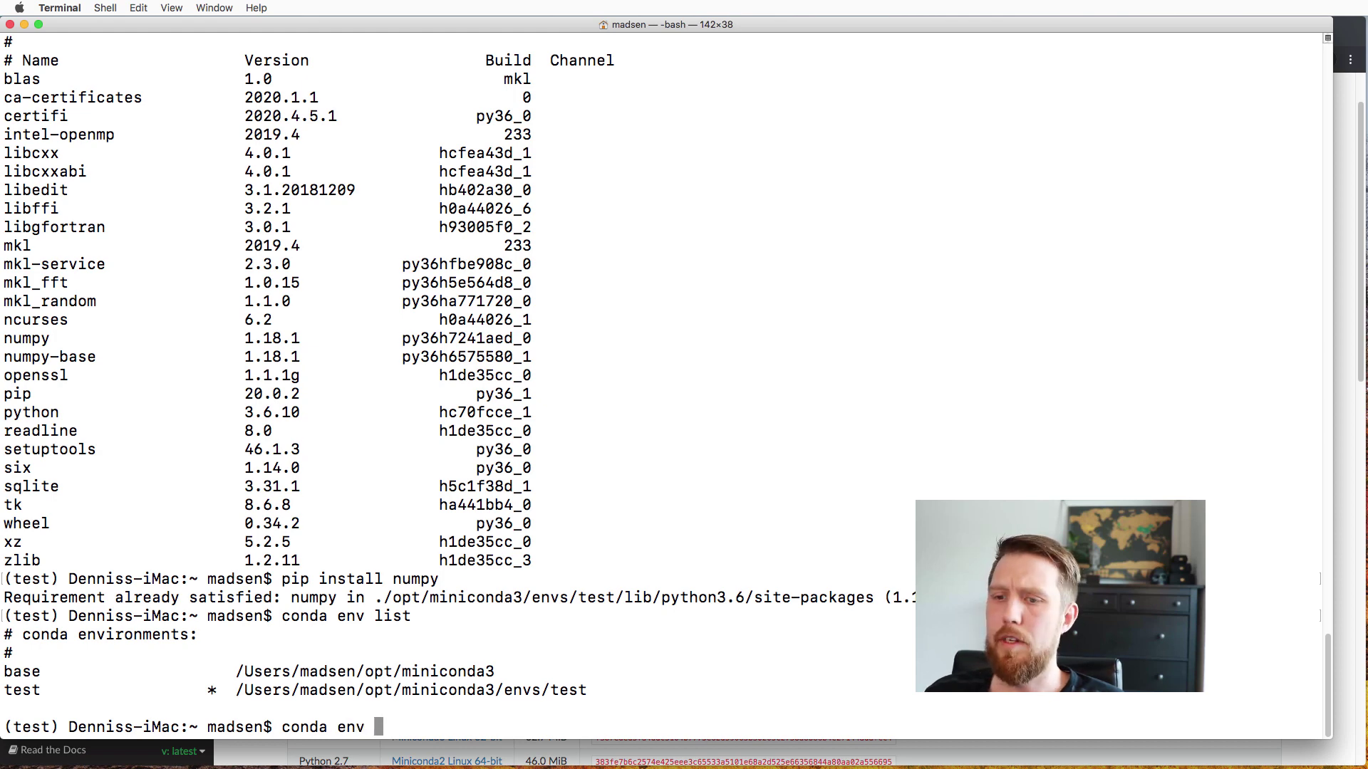
type("create -f ~/Dow")
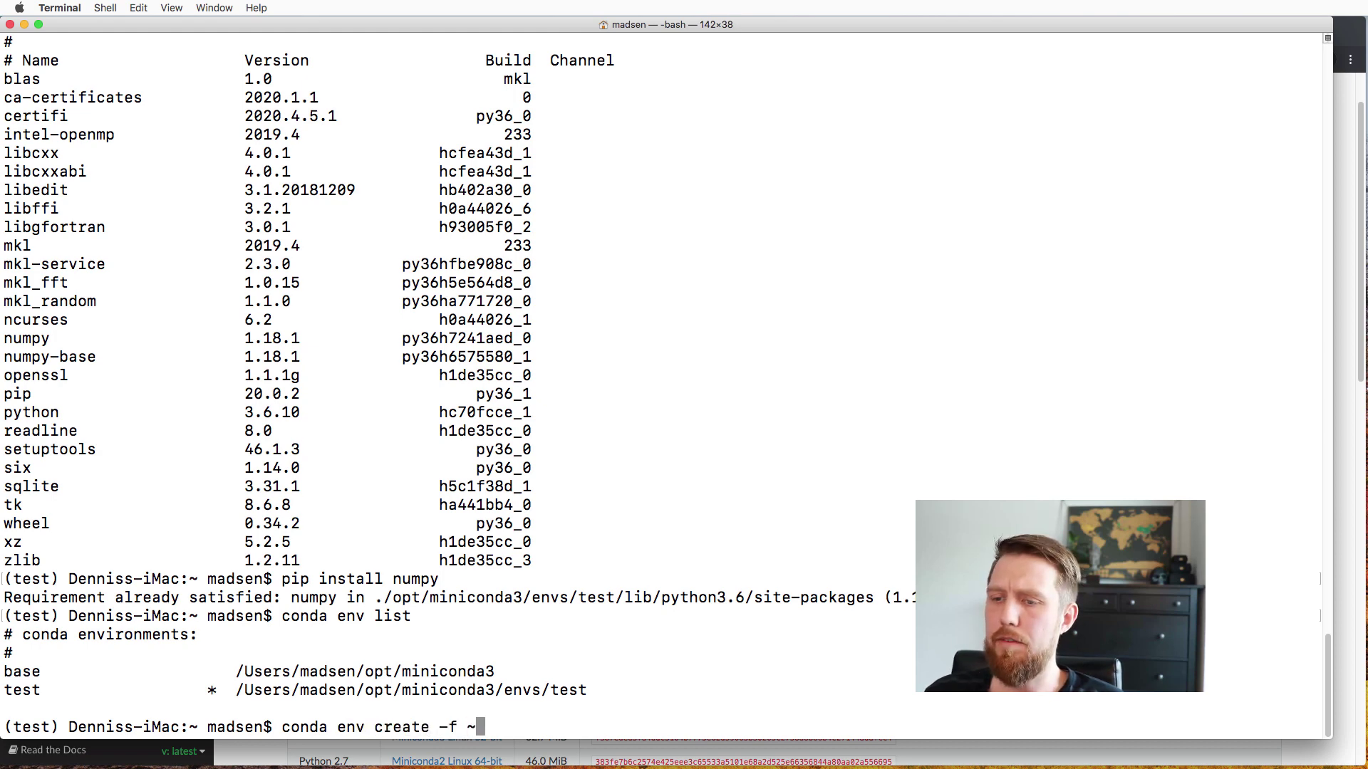
key("Tab")
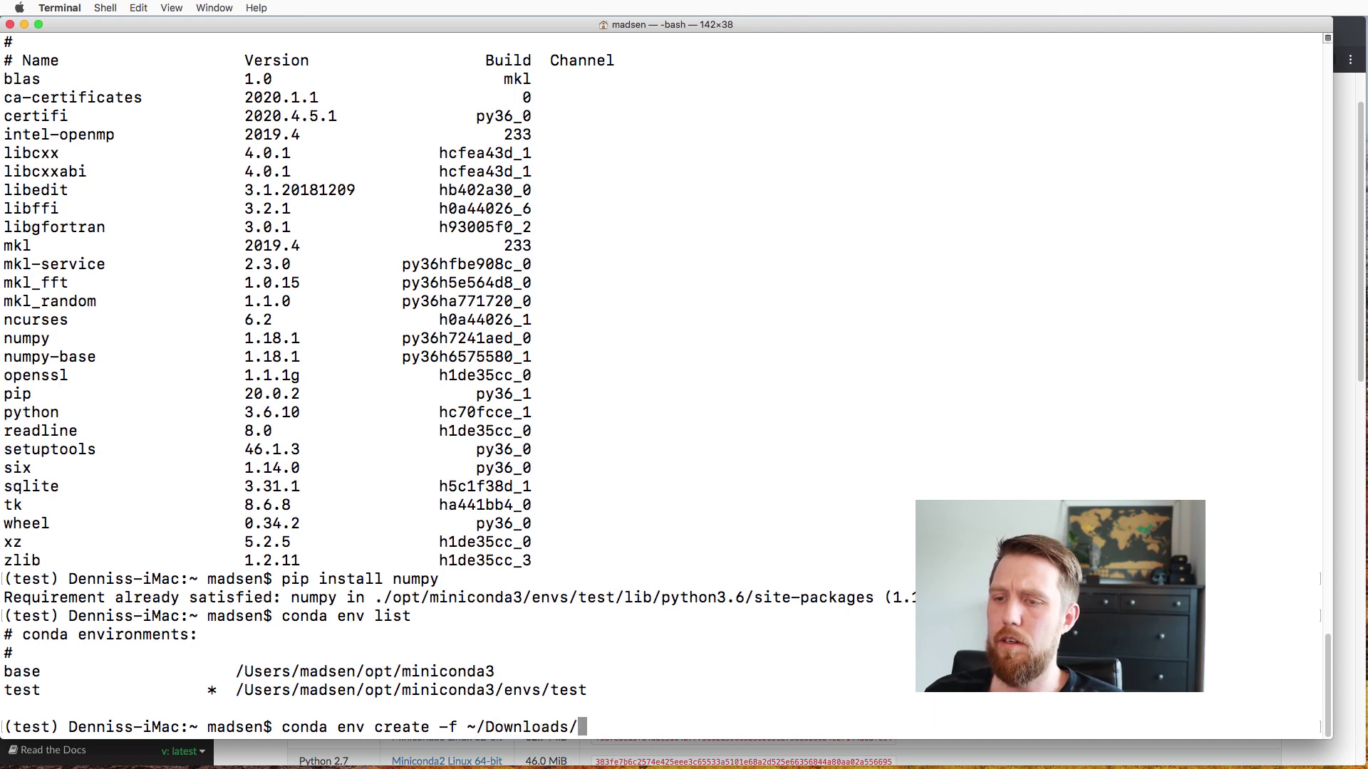
key("Tab")
key("Tab")
type("en")
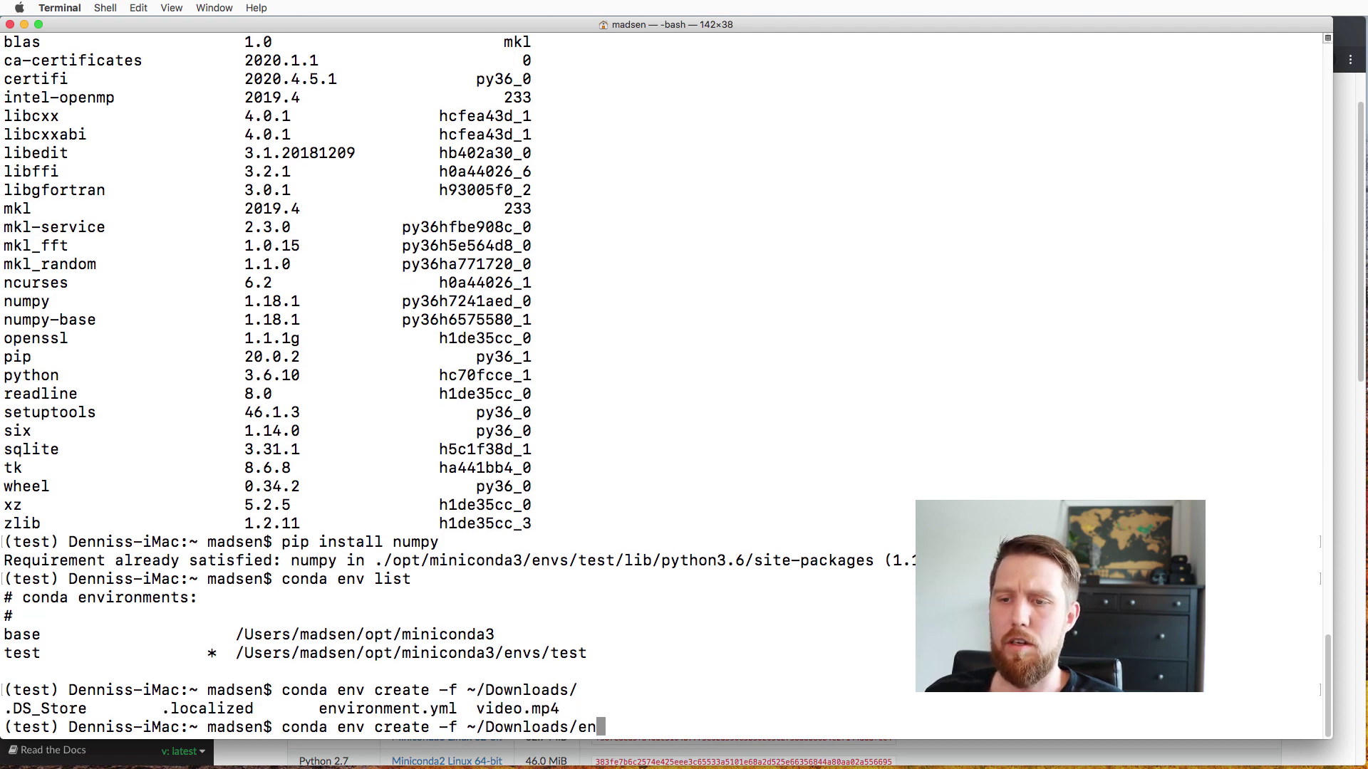
key("Tab")
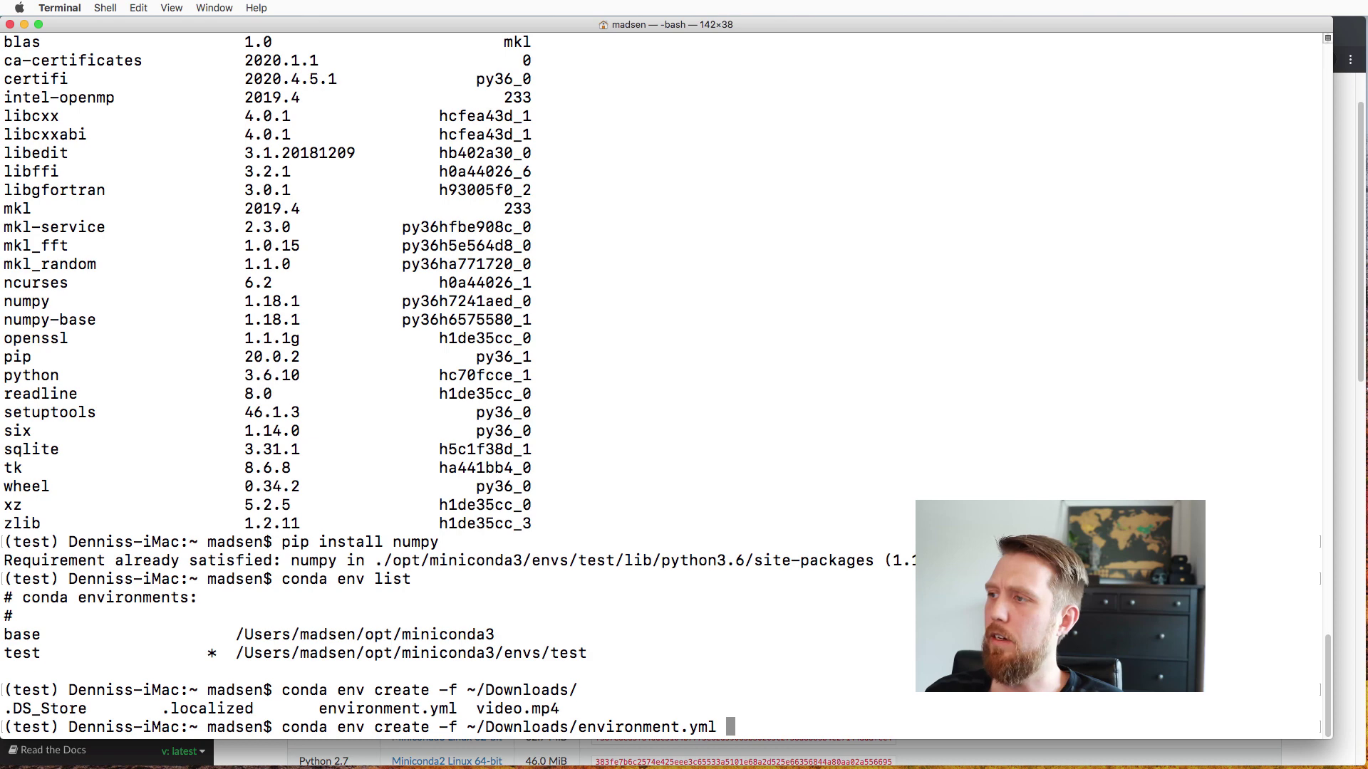
key("Return")
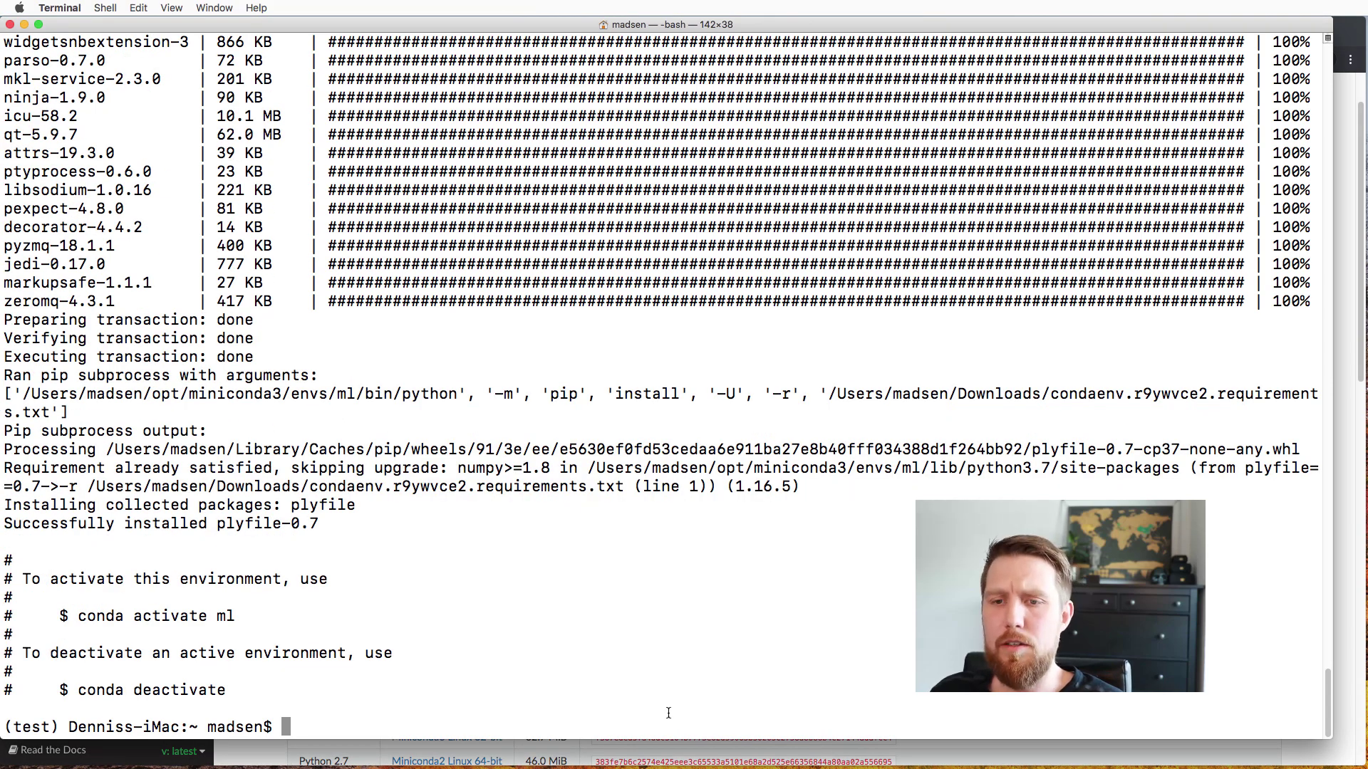
Step: Activate the ml environment and list environments showing base, ml and test
type("conda activate ml")
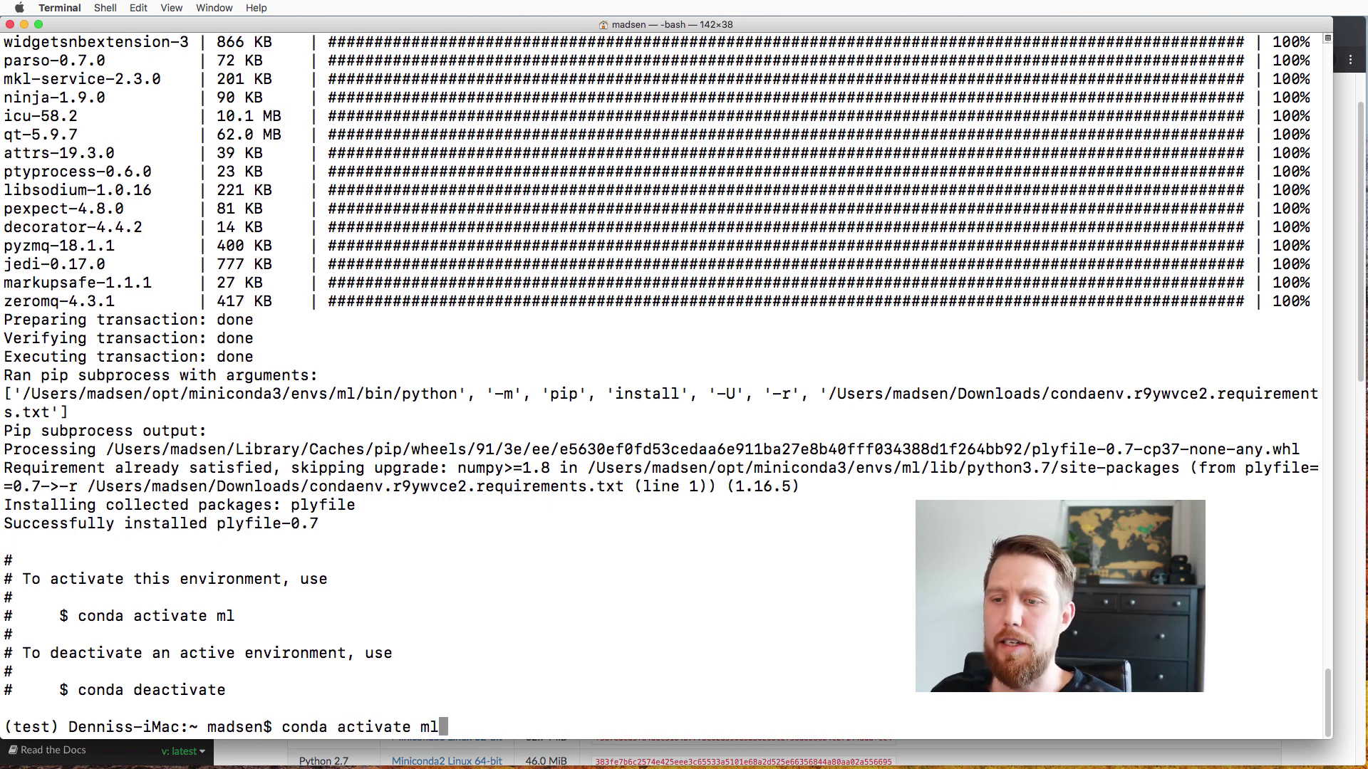
key("Return")
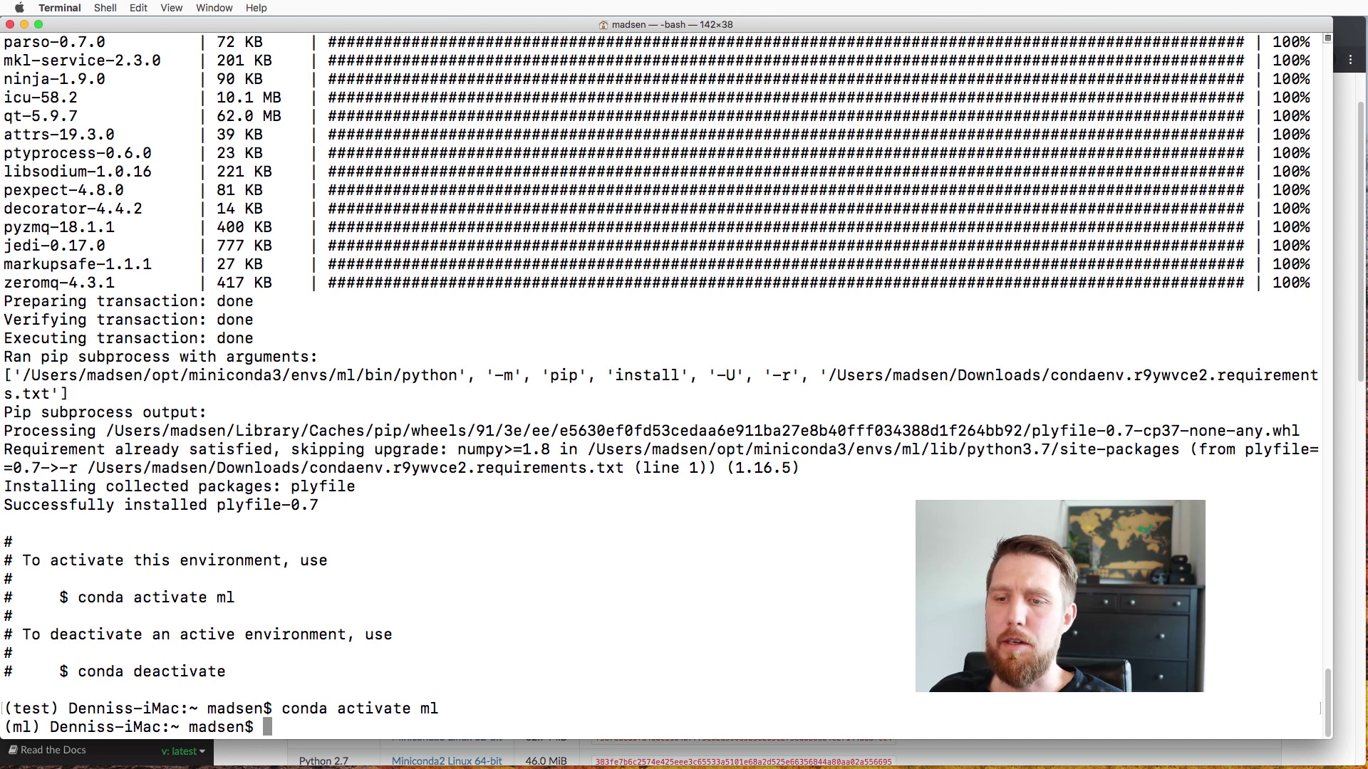
type("conda env list")
key("Return")
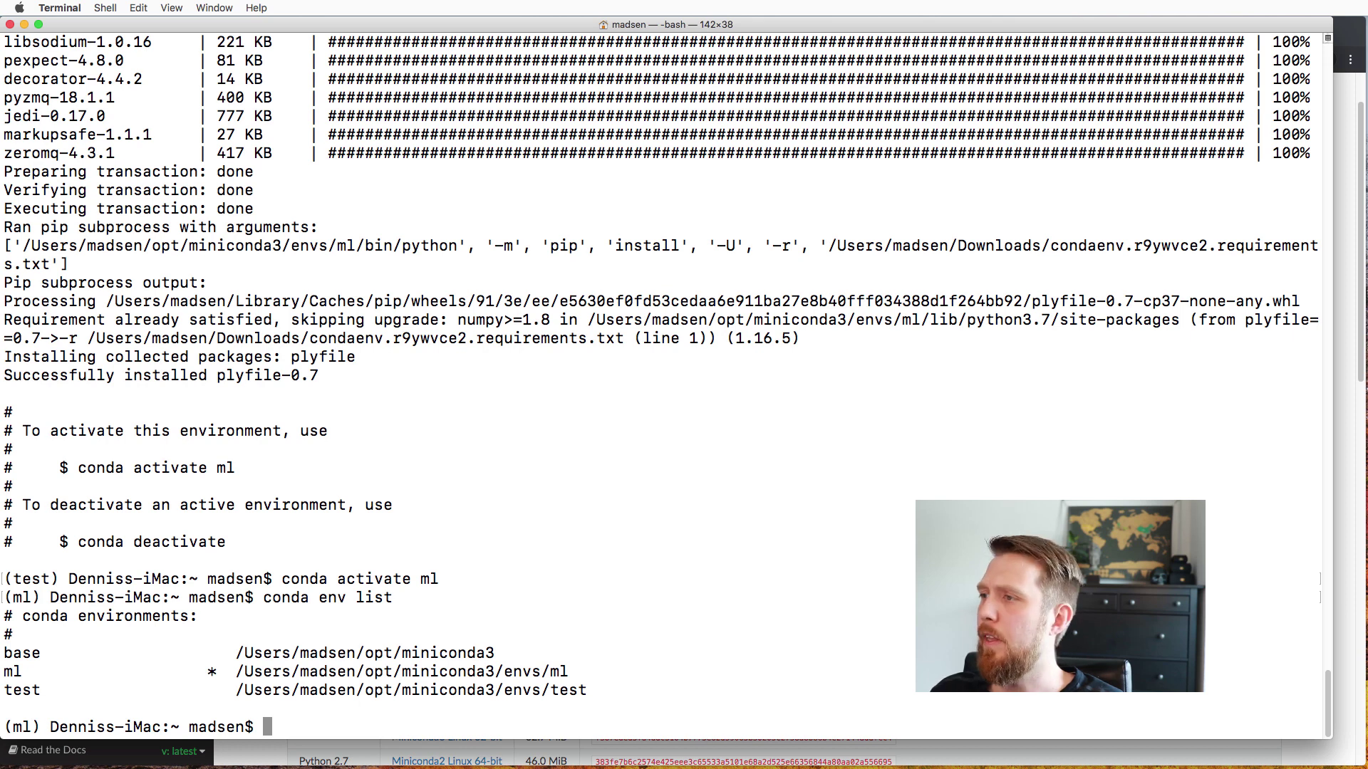
Step: Launch Python 3.7.4 in ml and quit it with exit()
type("python")
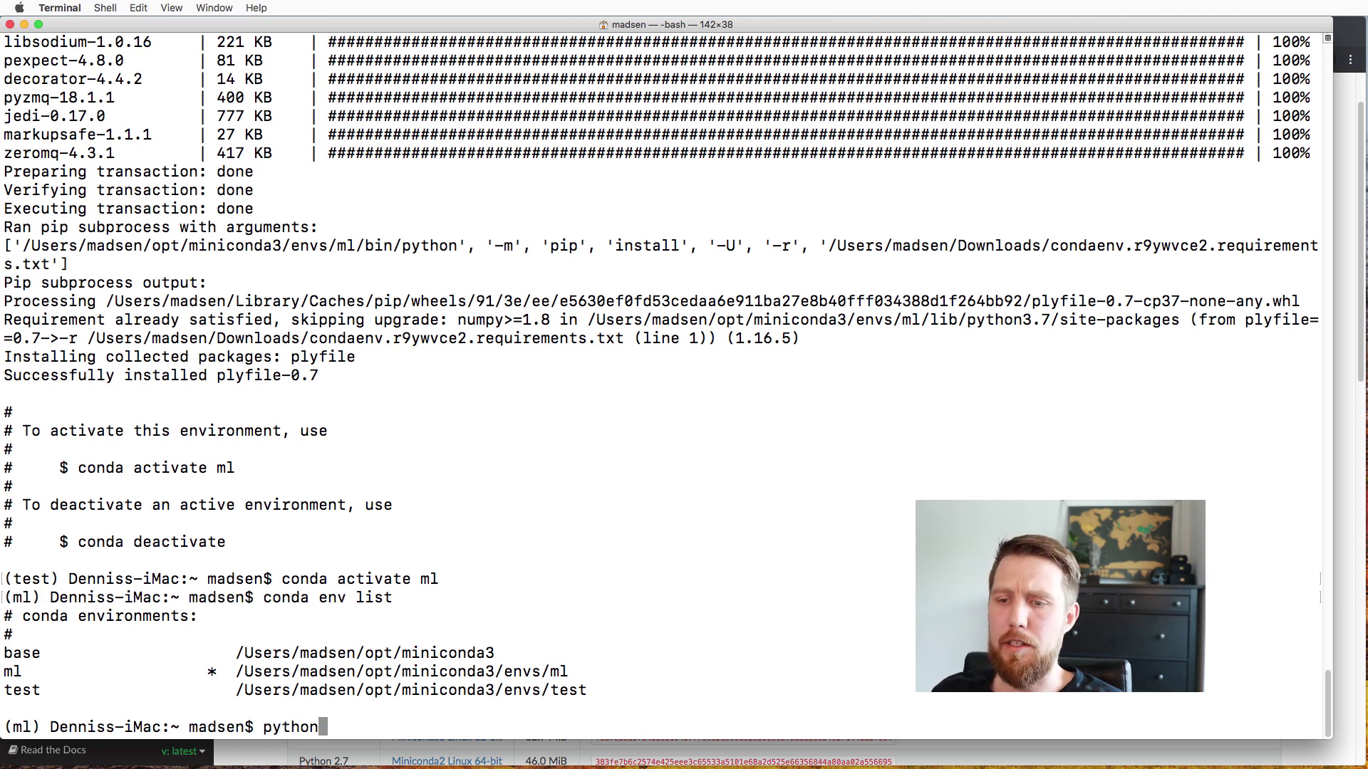
key("Return")
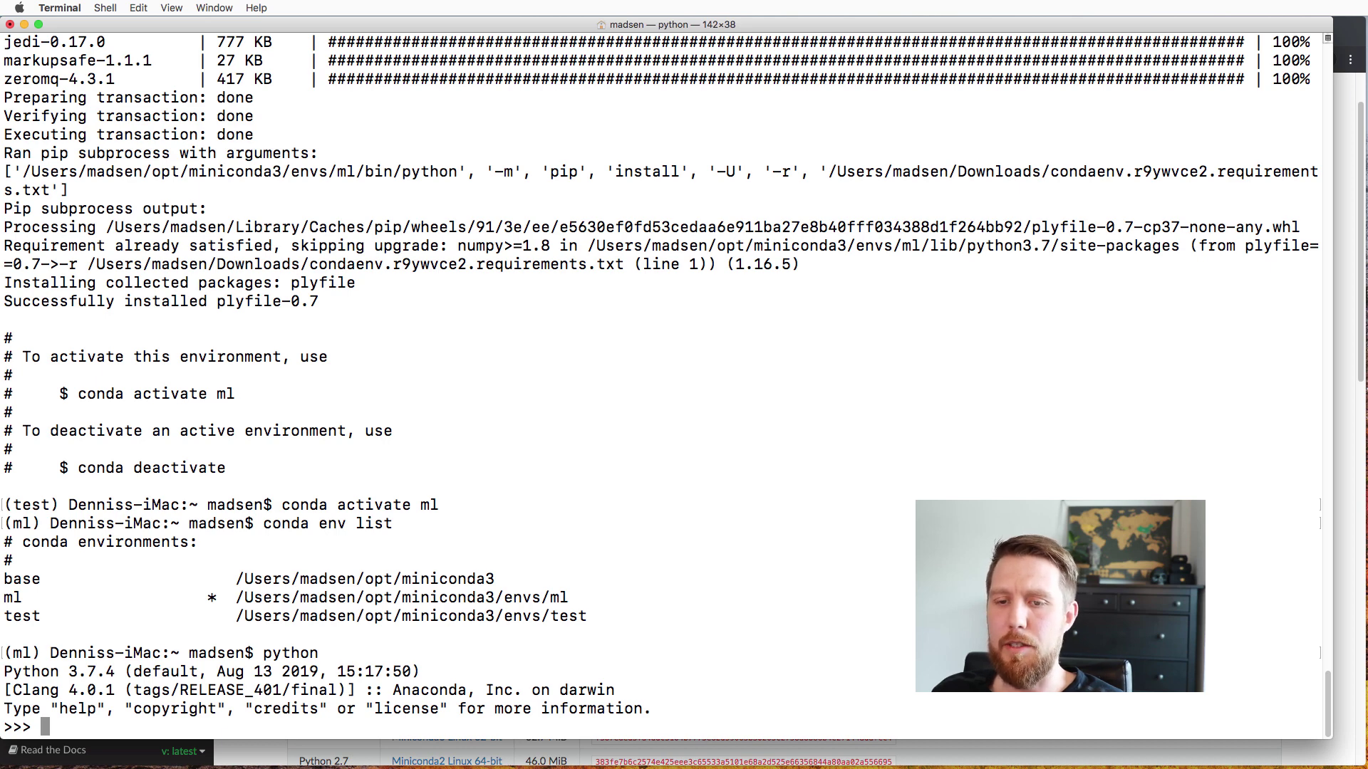
type("eixt()")
key("Return")
type("e")
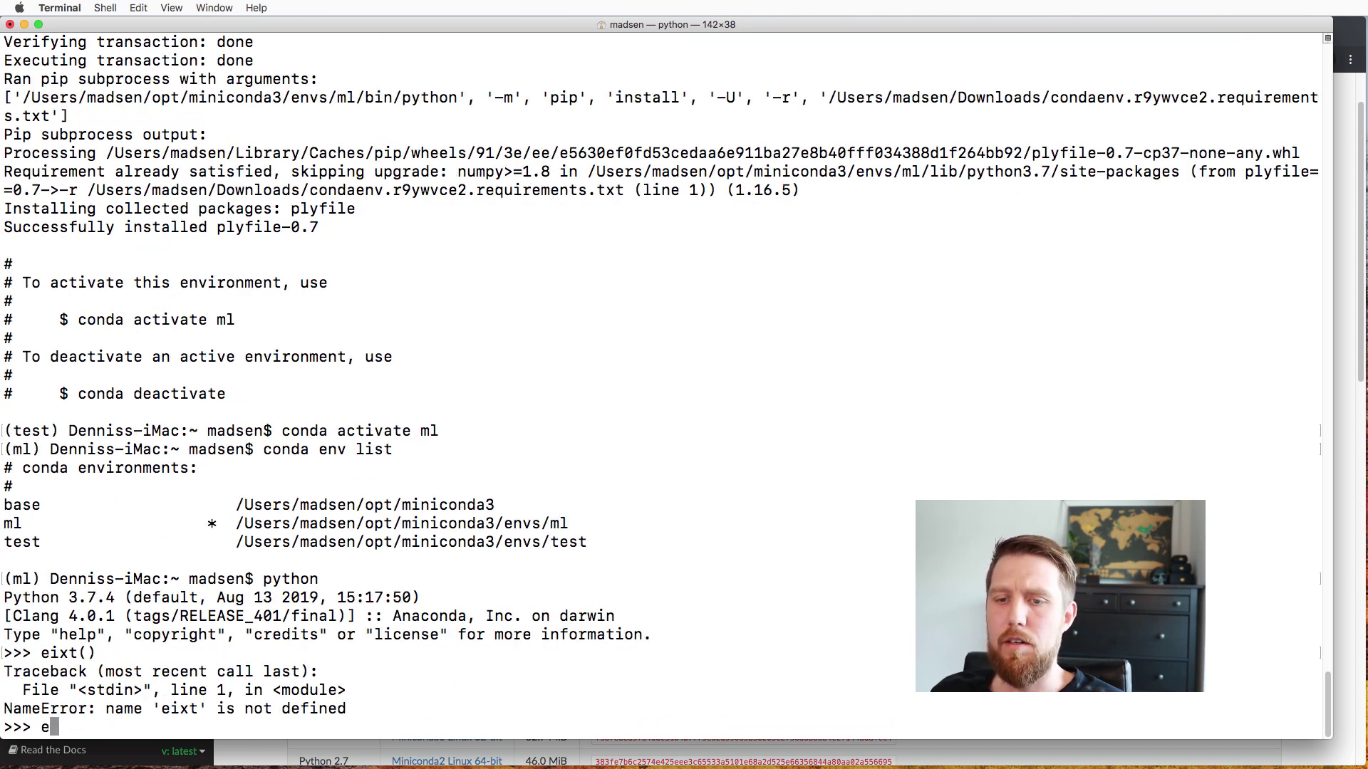
type("xit")
key("Return")
type("exit()")
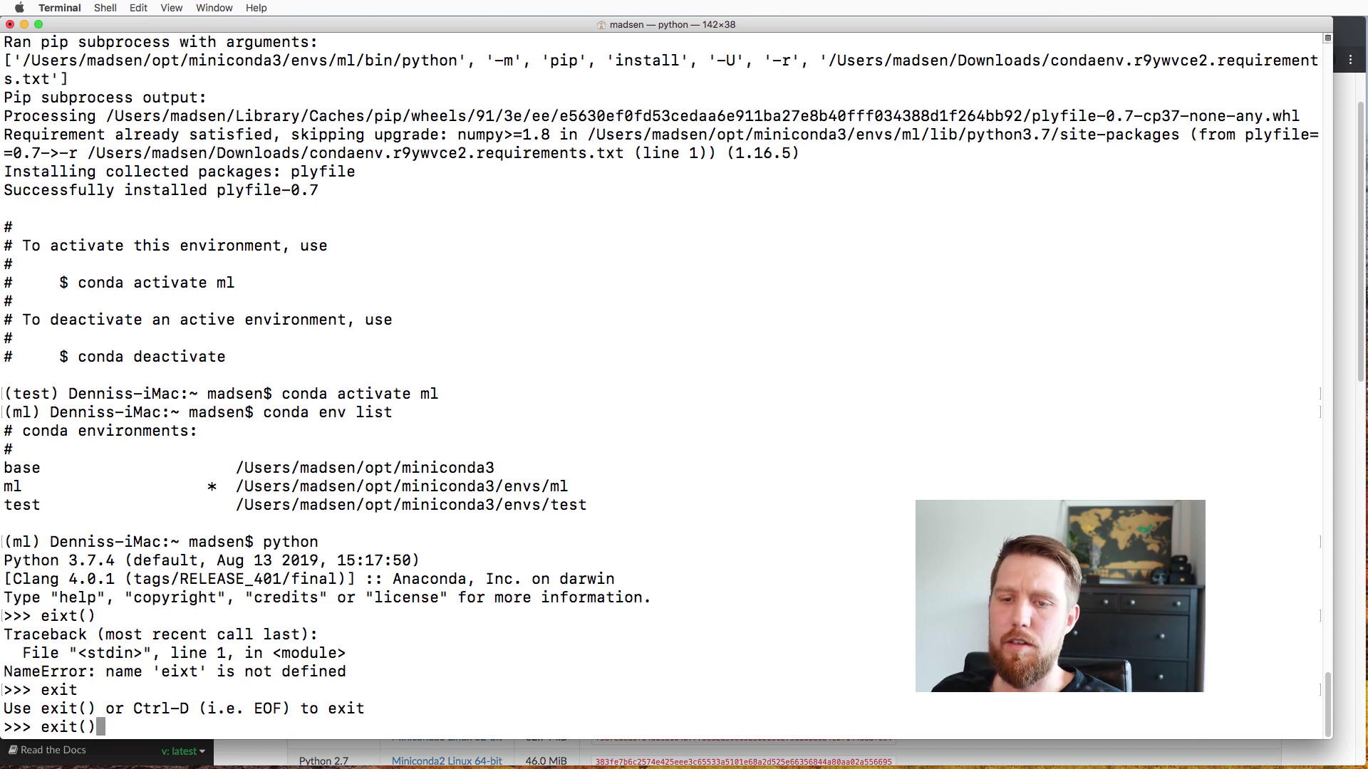
key("Return")
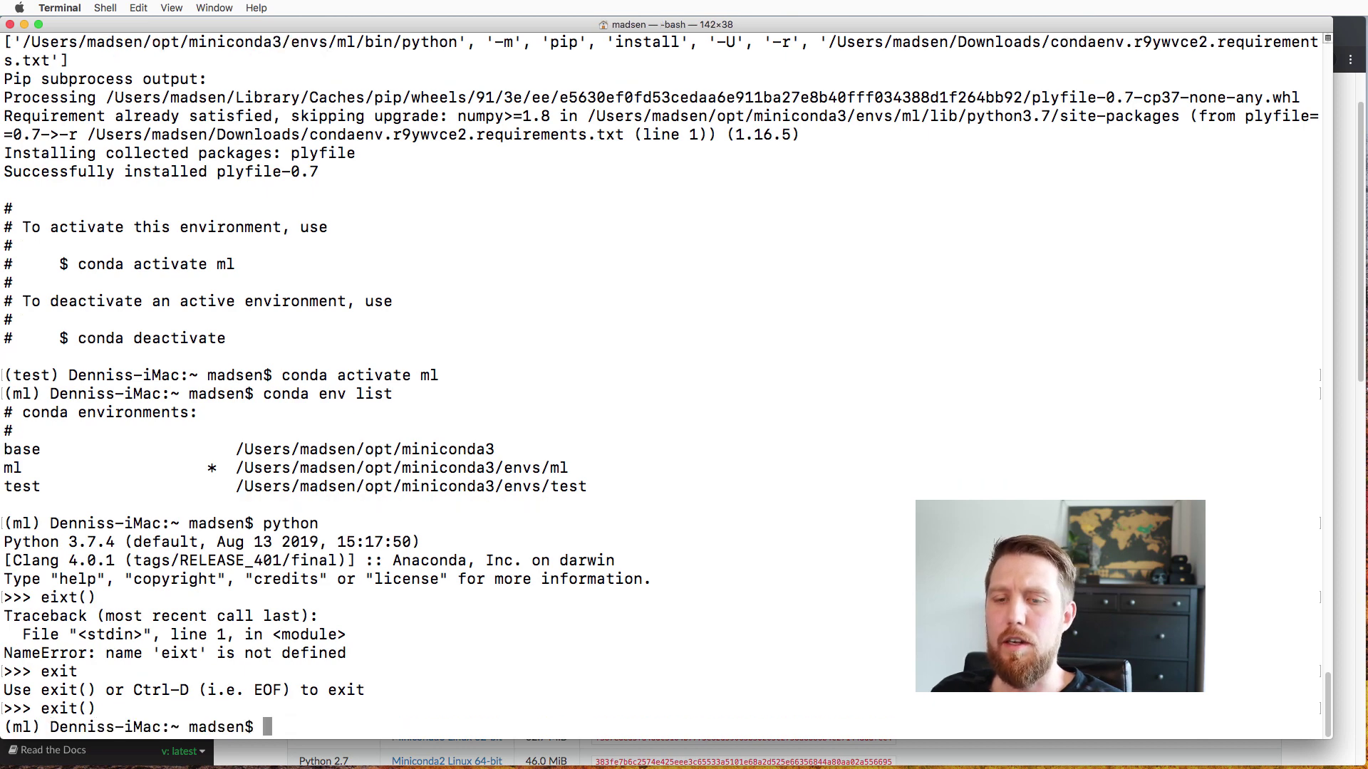
Step: Activate the test environment with conda activate test
type("conda actiavte")
key("BackSpace")
key("BackSpace")
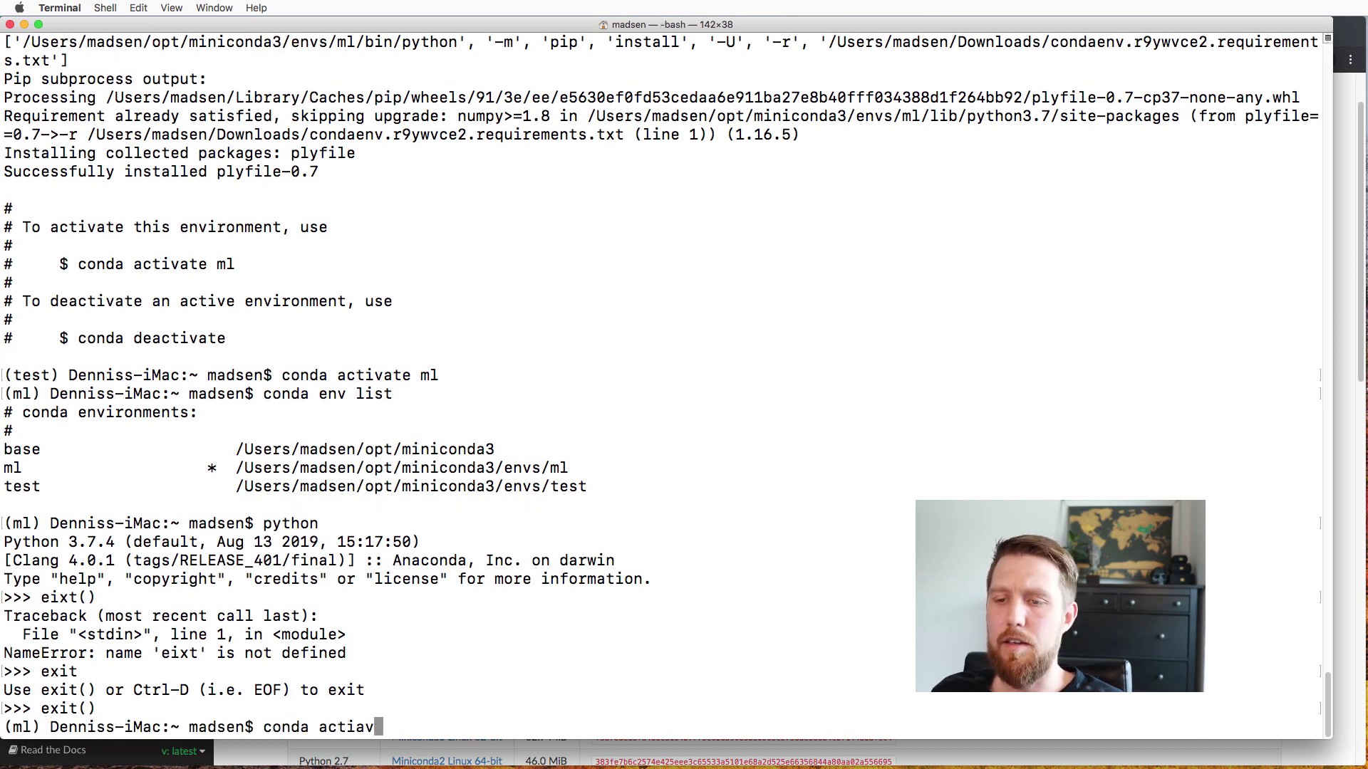
key("BackSpace")
key("BackSpace")
type("vate test")
key("Return")
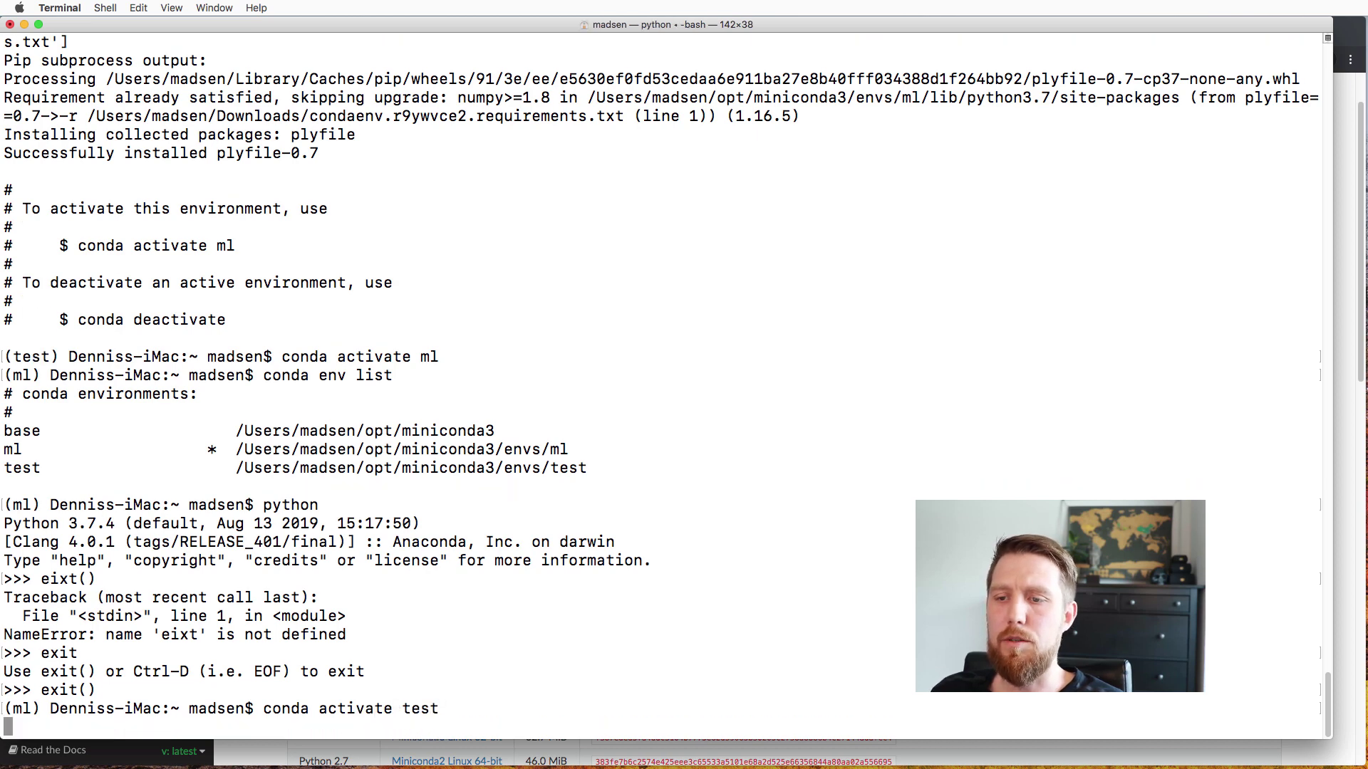
Step: Launch Python 3.6.10 in test and quit it with exit()
type("python")
key("Return")
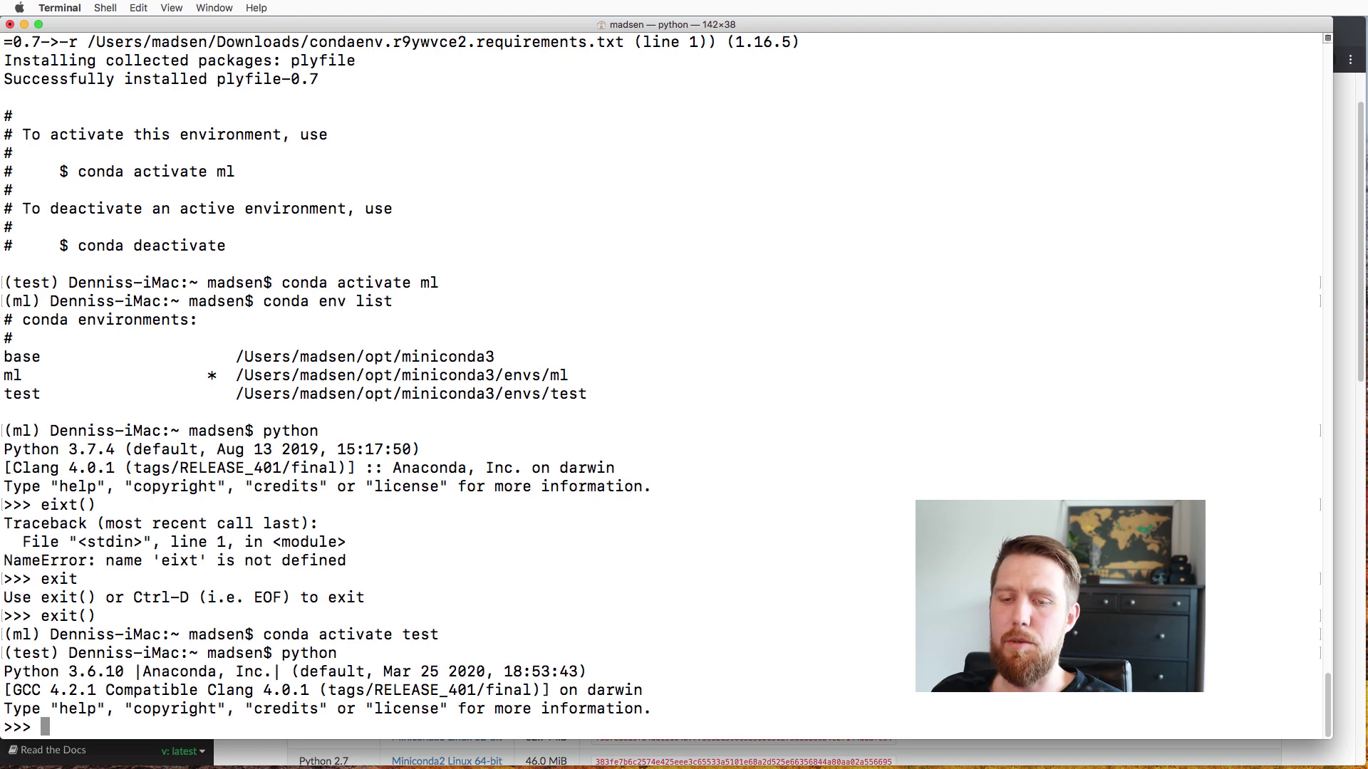
type("eixt")
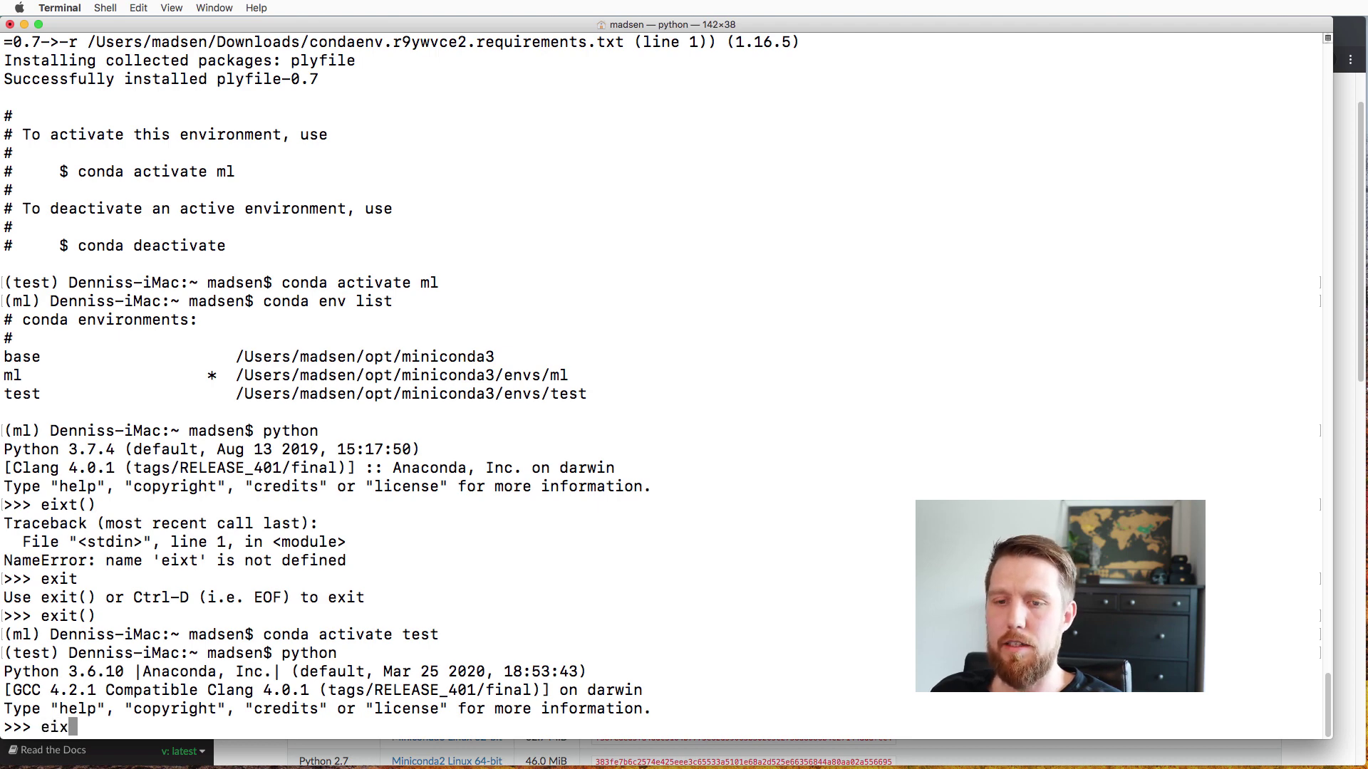
key("BackSpace")
key("BackSpace")
key("BackSpace")
type("xt")
key("BackSpace")
type("it()")
key("Return")
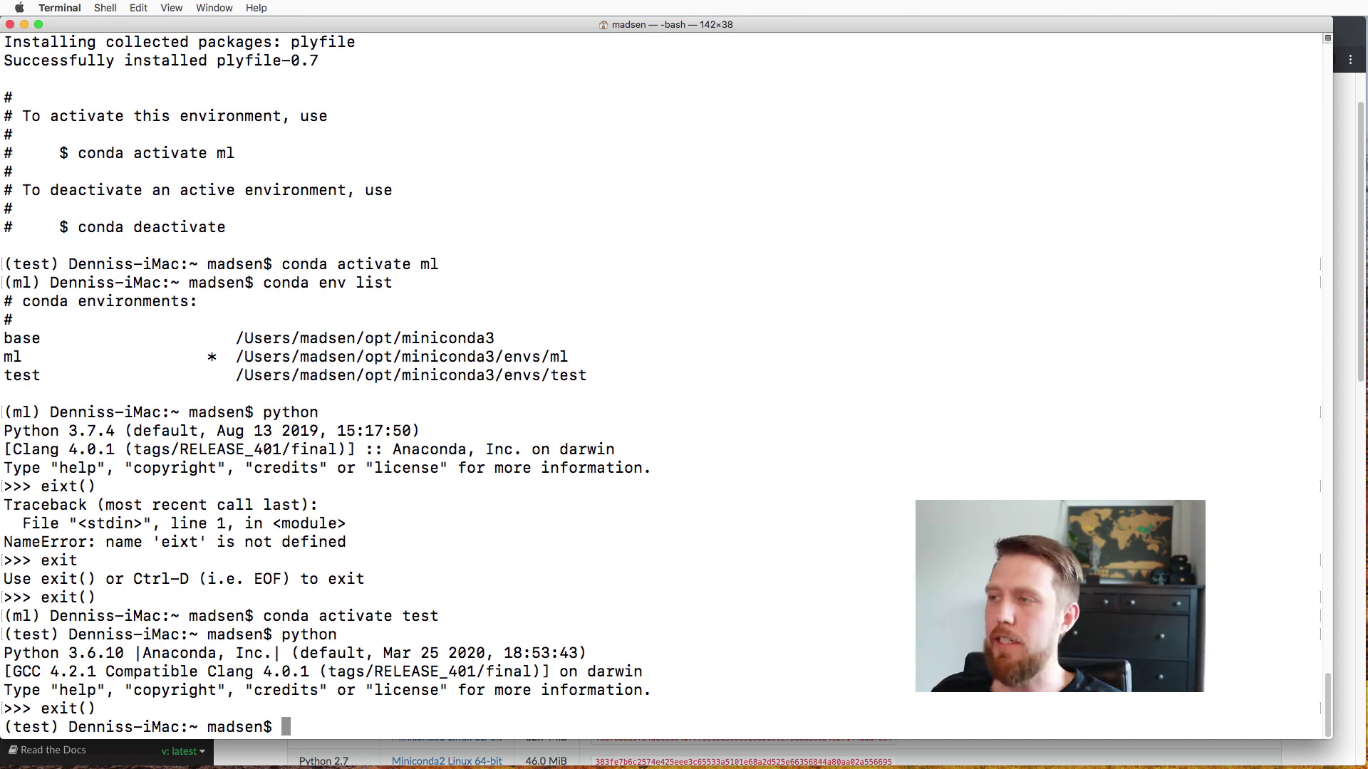
Step: Export the test environment with conda env export > ~/Downloads/myenv.yml
type("conda ")
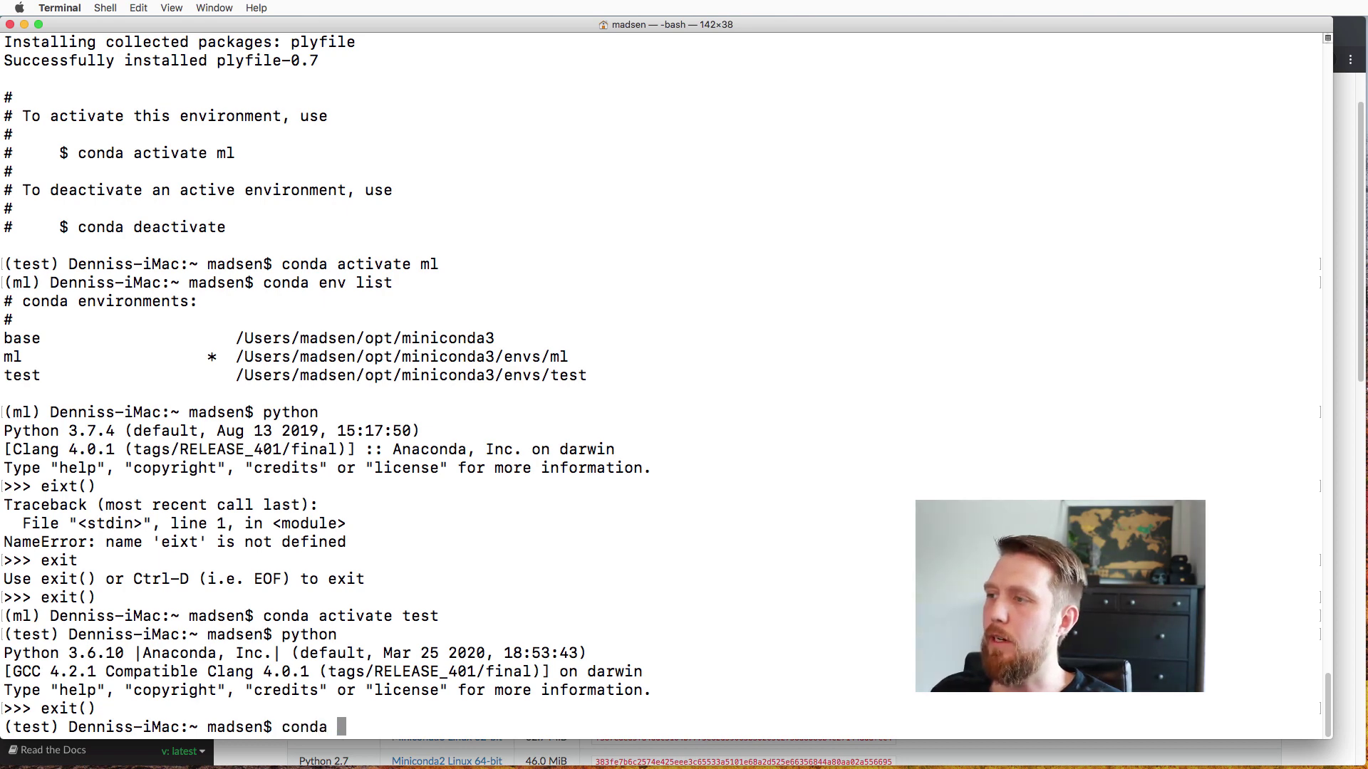
type("env")
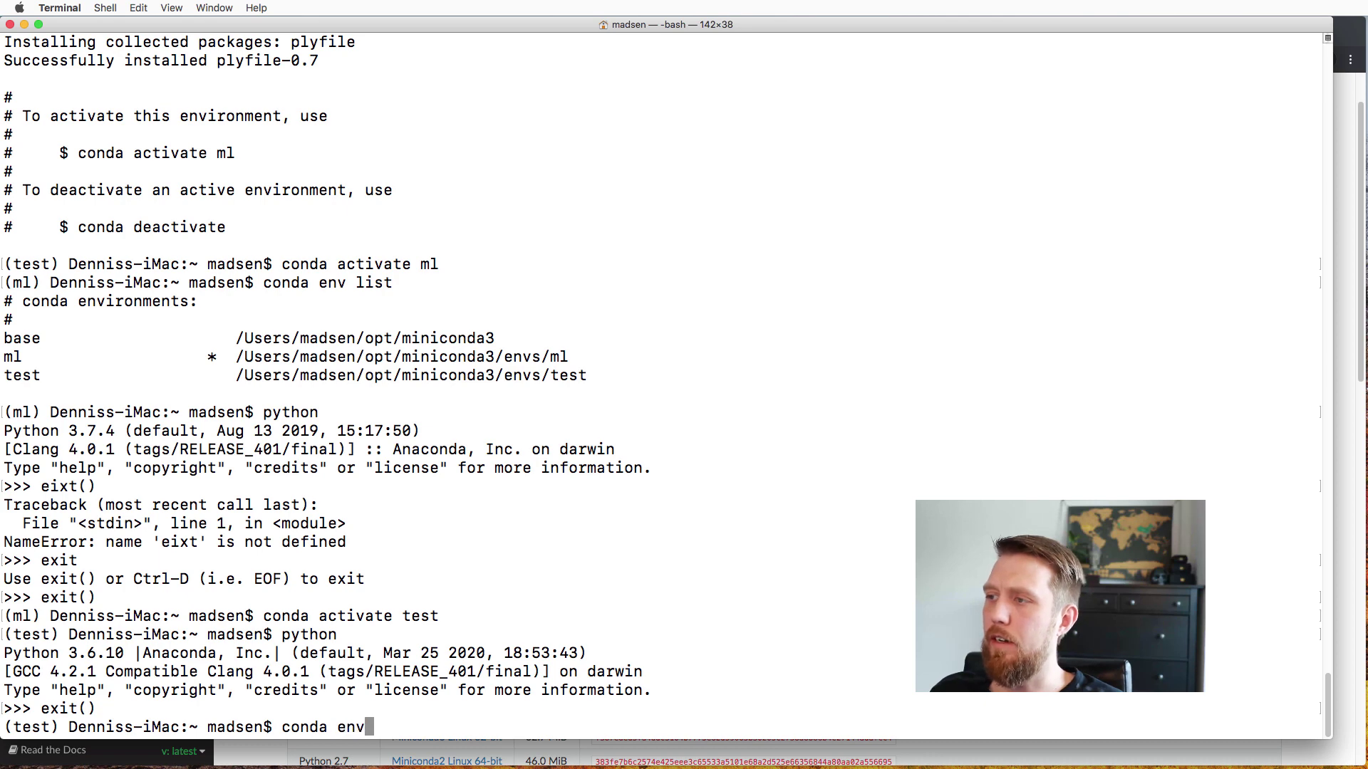
type(" export > ")
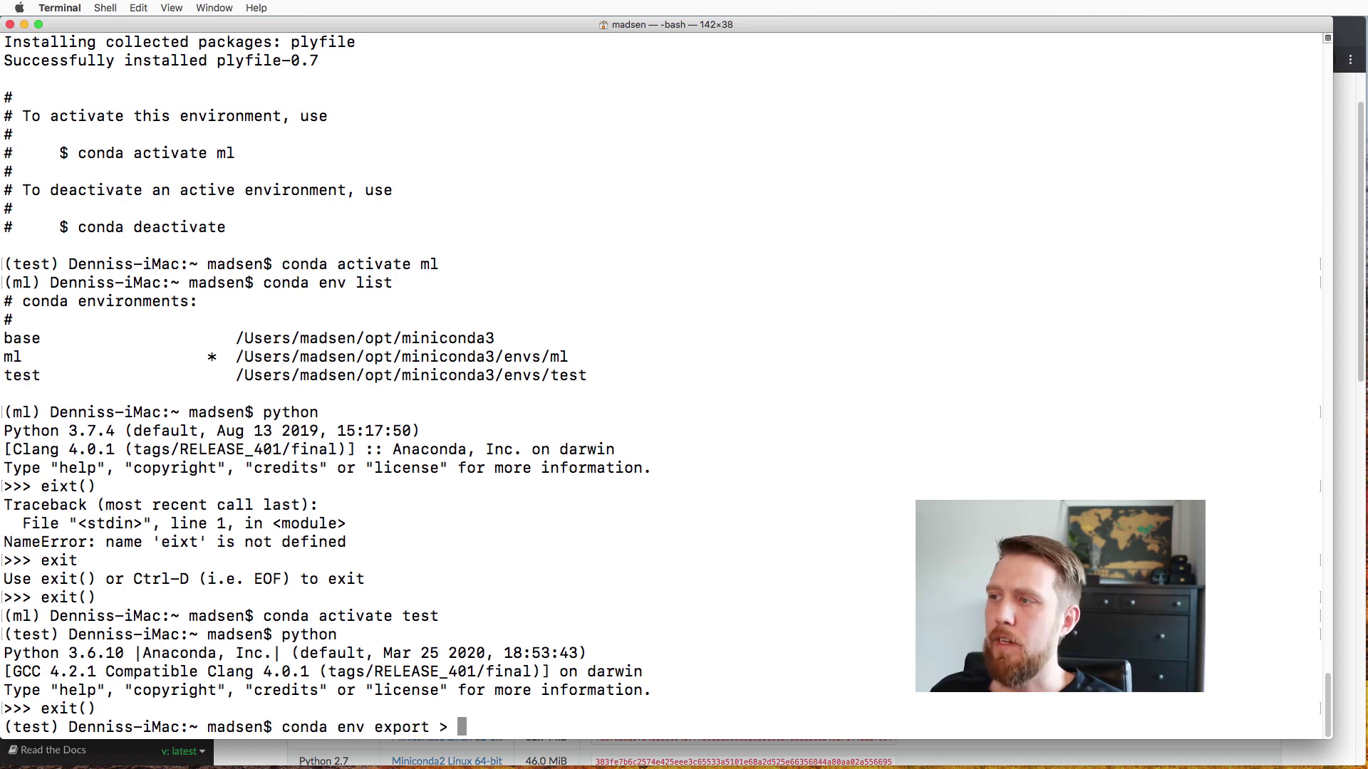
type("~/Dow")
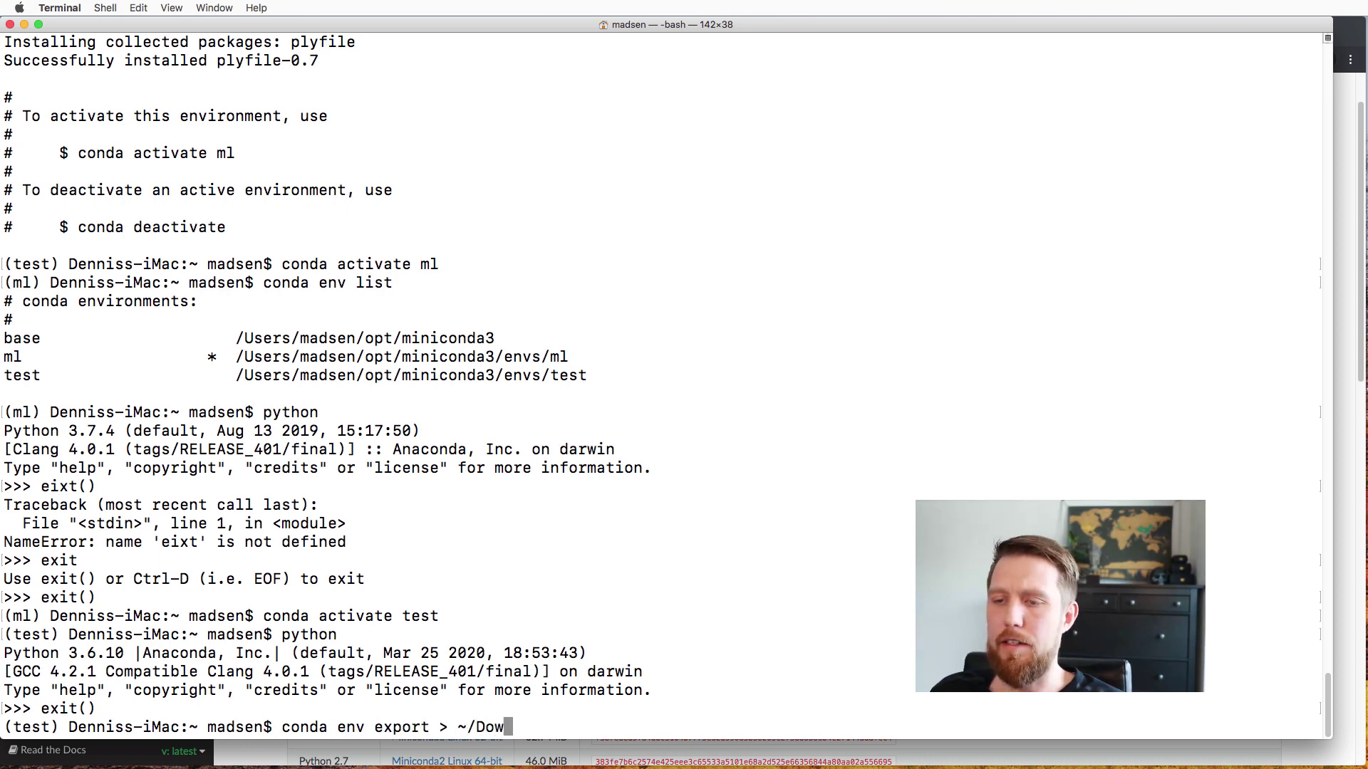
key("Tab")
type("m")
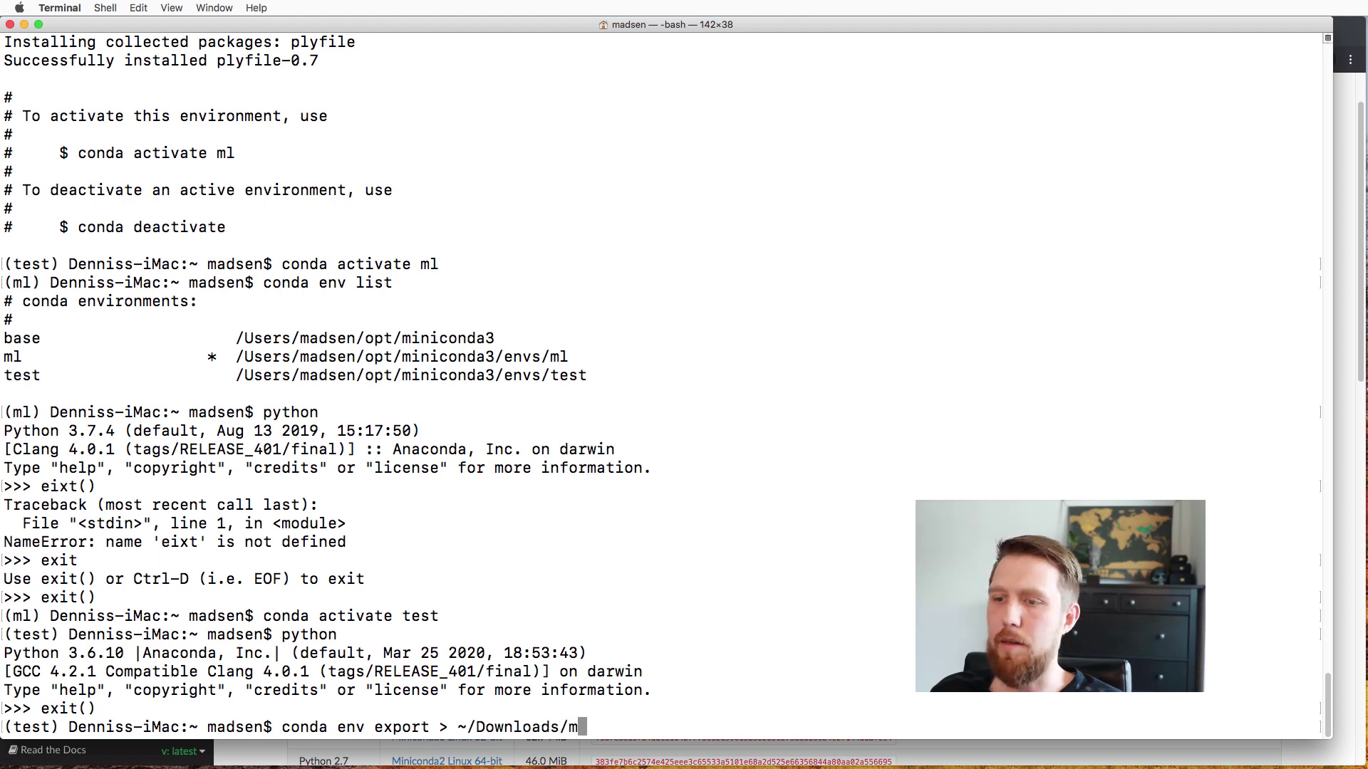
type("yenv.yml")
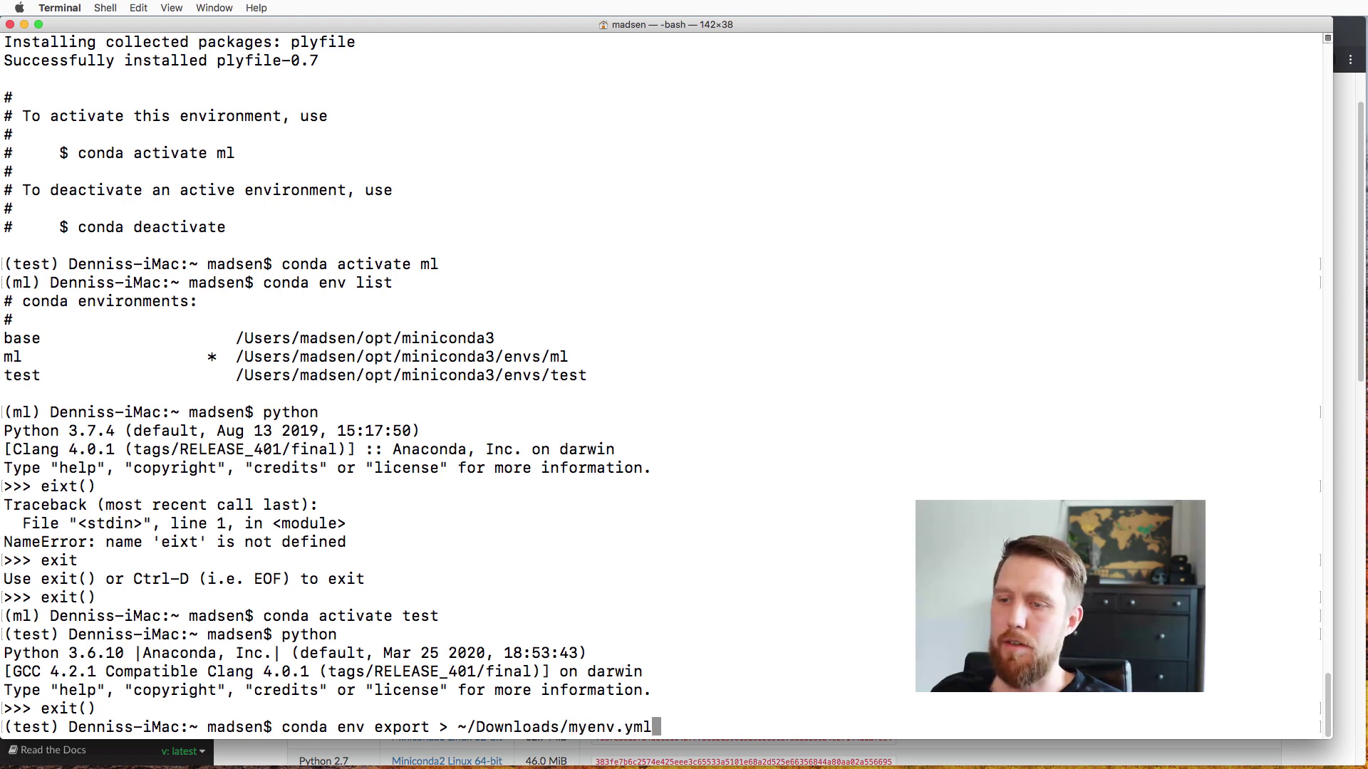
key("Return")
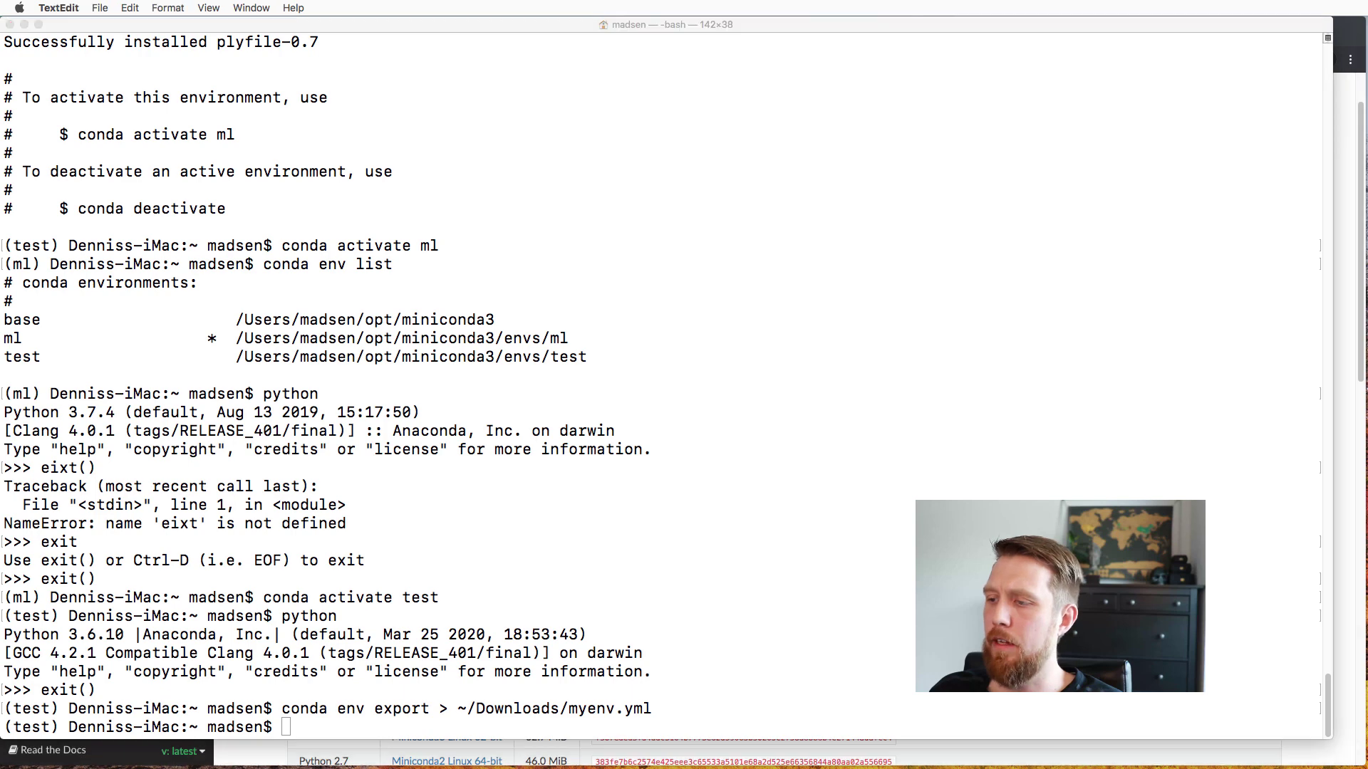
left_click_drag(654, 123, 682, 125)
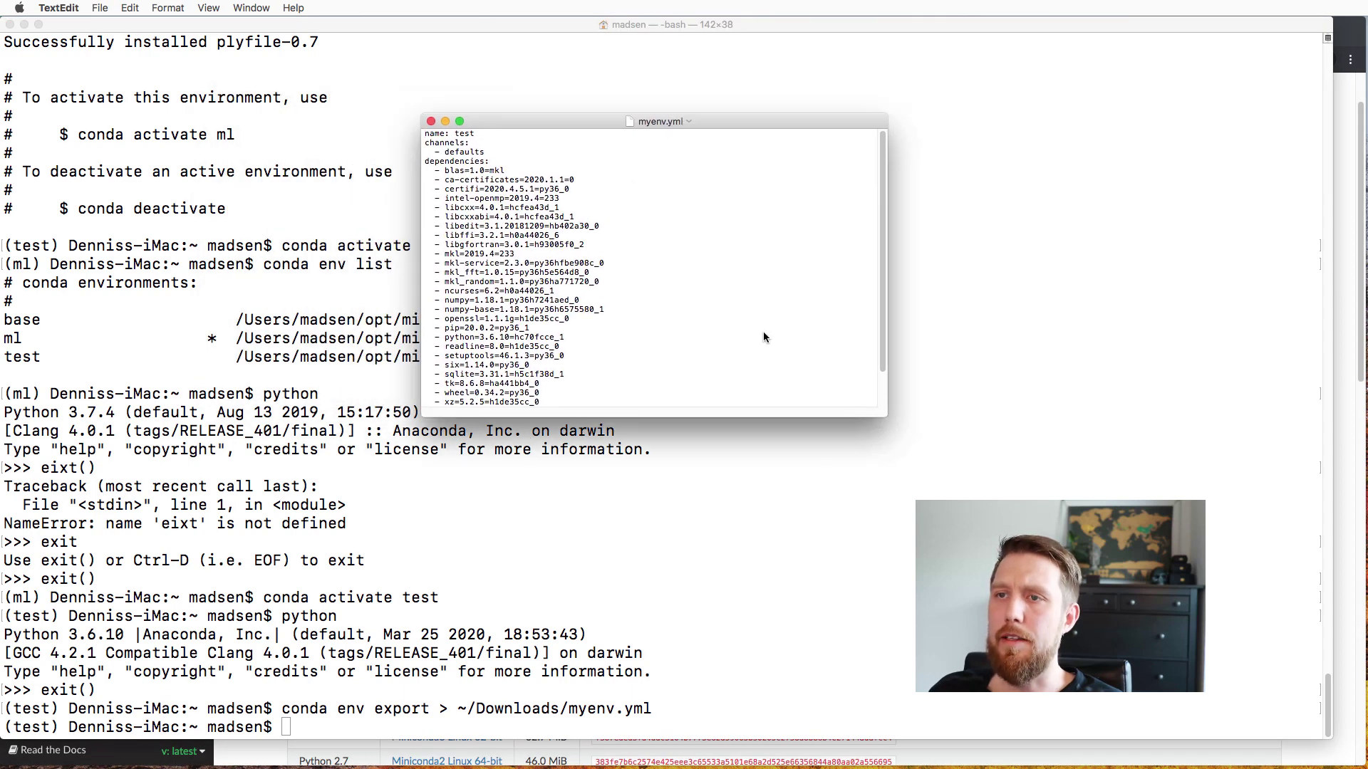
left_click_drag(888, 417, 973, 592)
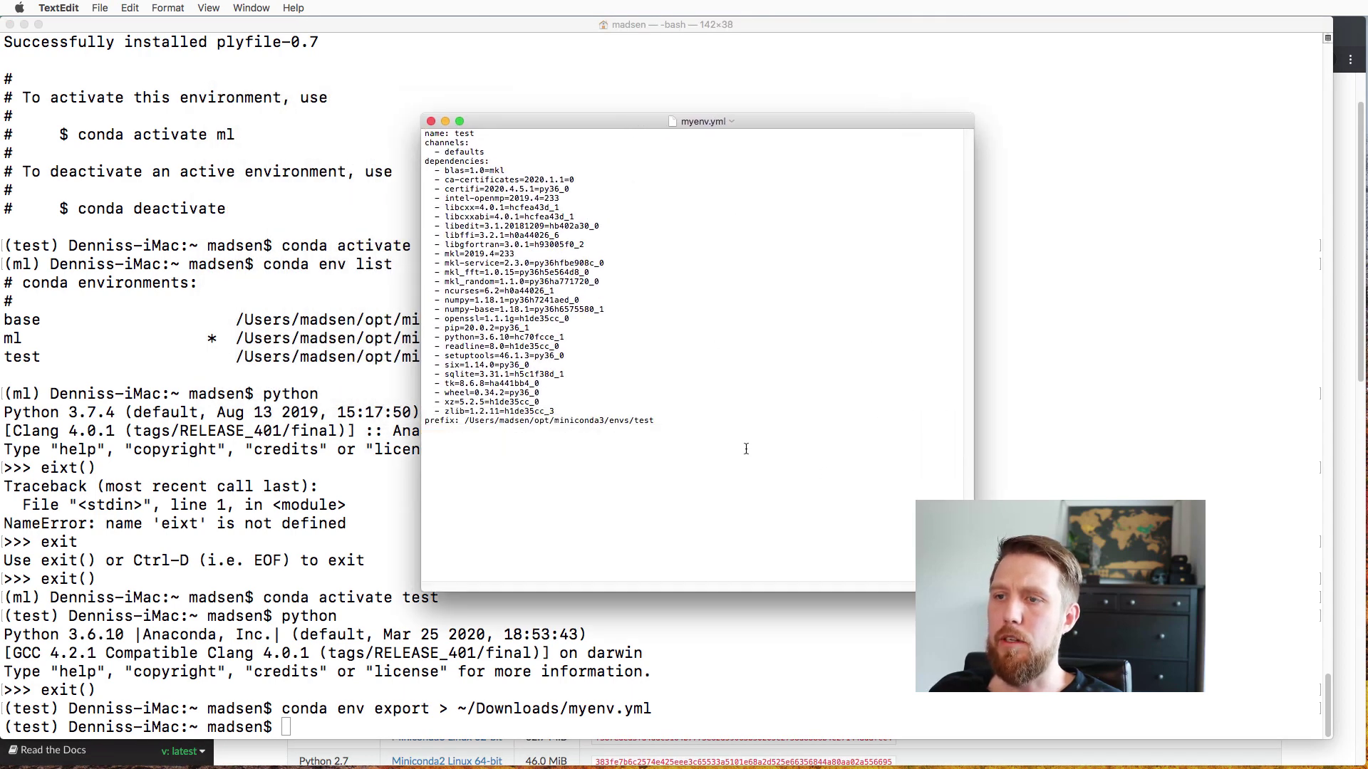
left_click_drag(746, 449, 388, 142)
left_click(617, 288)
left_click_drag(593, 124, 829, 129)
left_click_drag(855, 442, 662, 136)
left_click(825, 357)
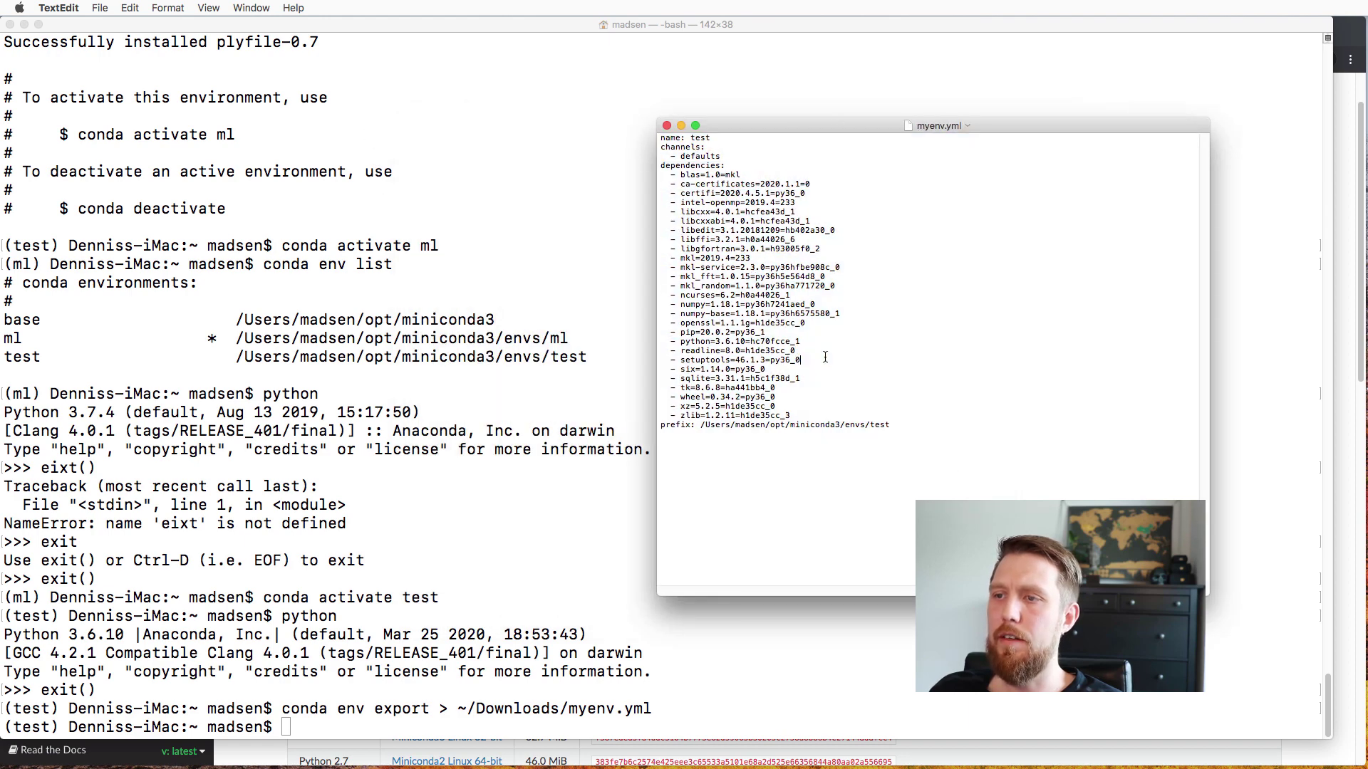
left_click(667, 126)
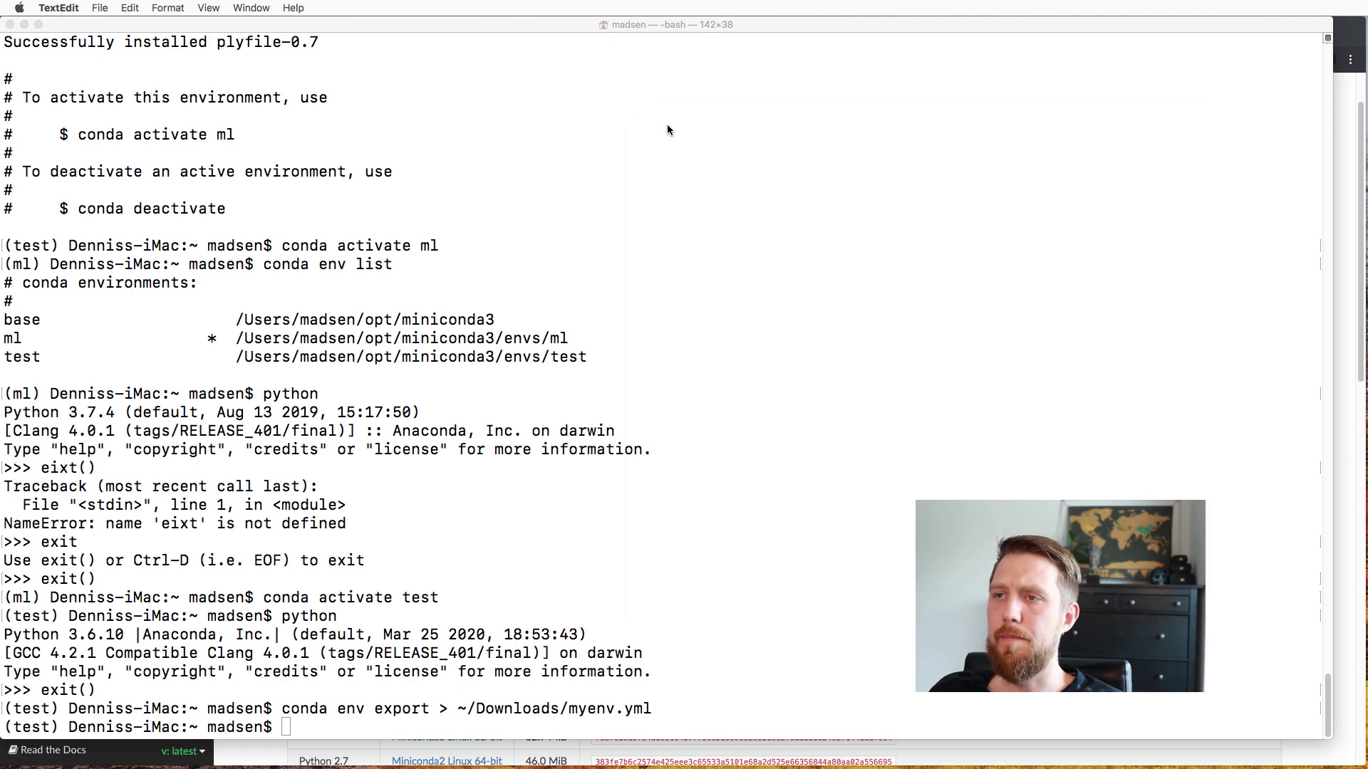
left_click(687, 532)
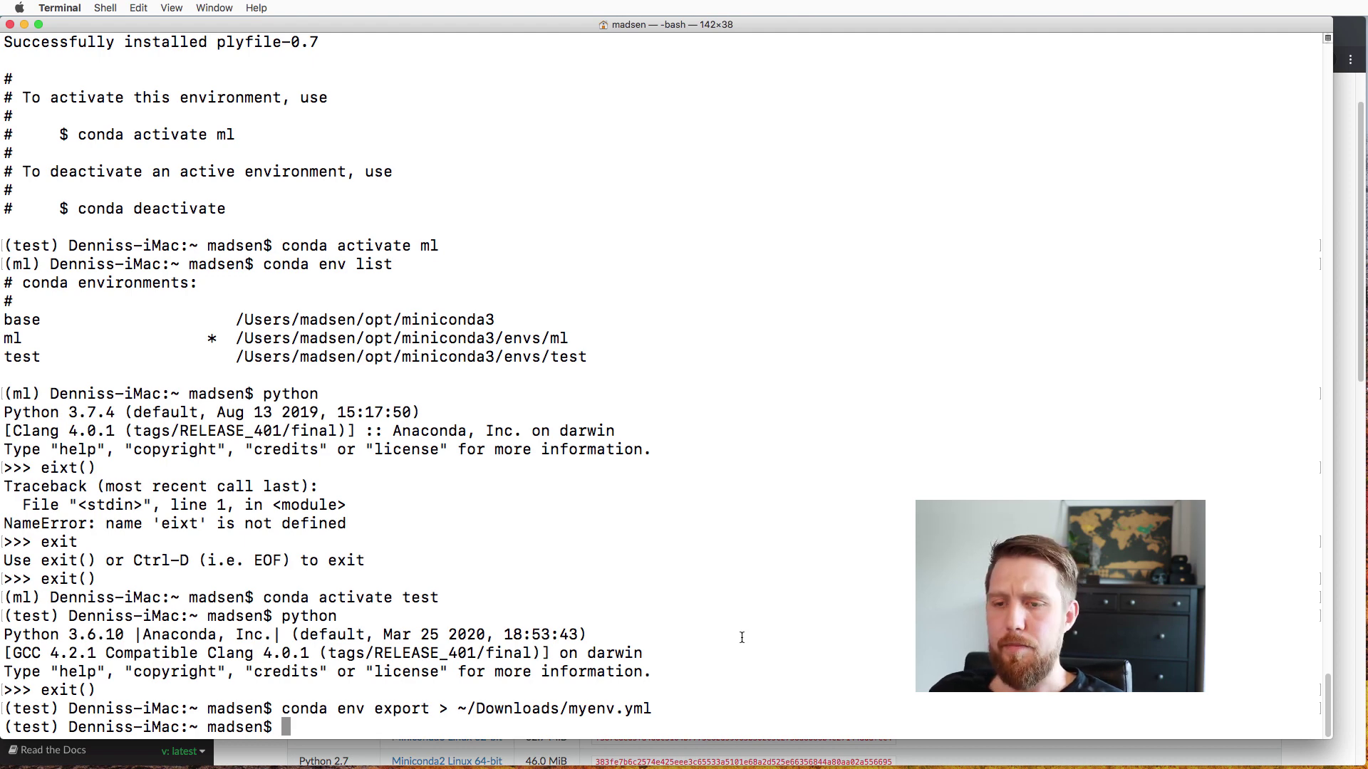
Step: List the conda environments, showing test as active
type("conda env list")
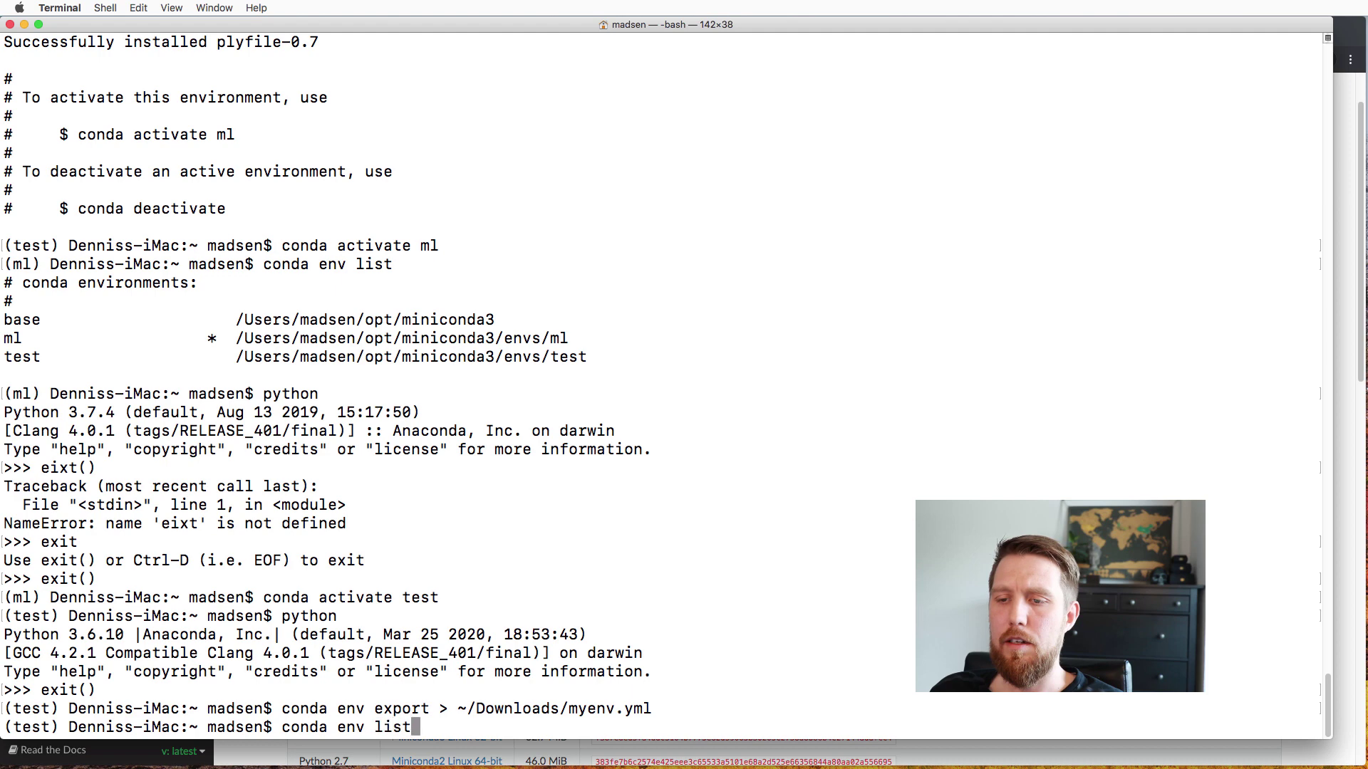
key("Return")
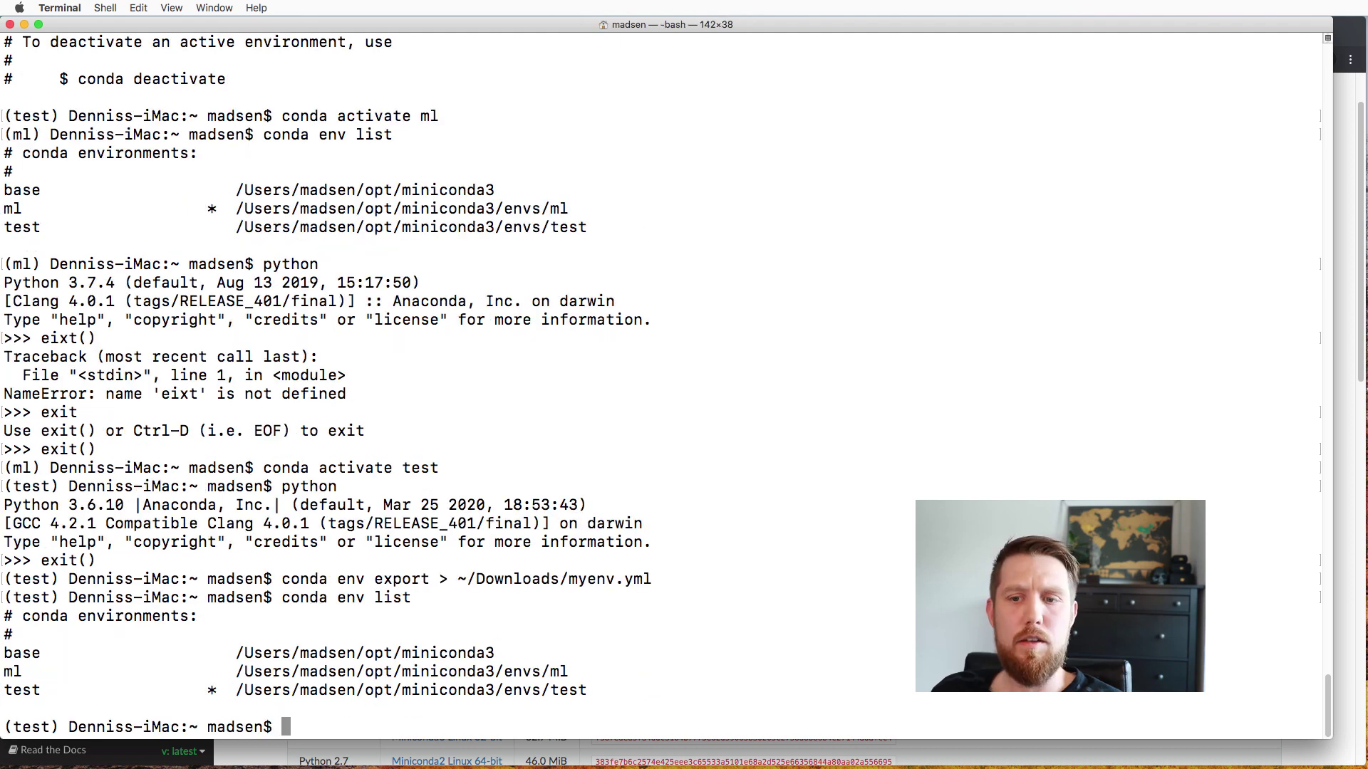
key("super+Tab")
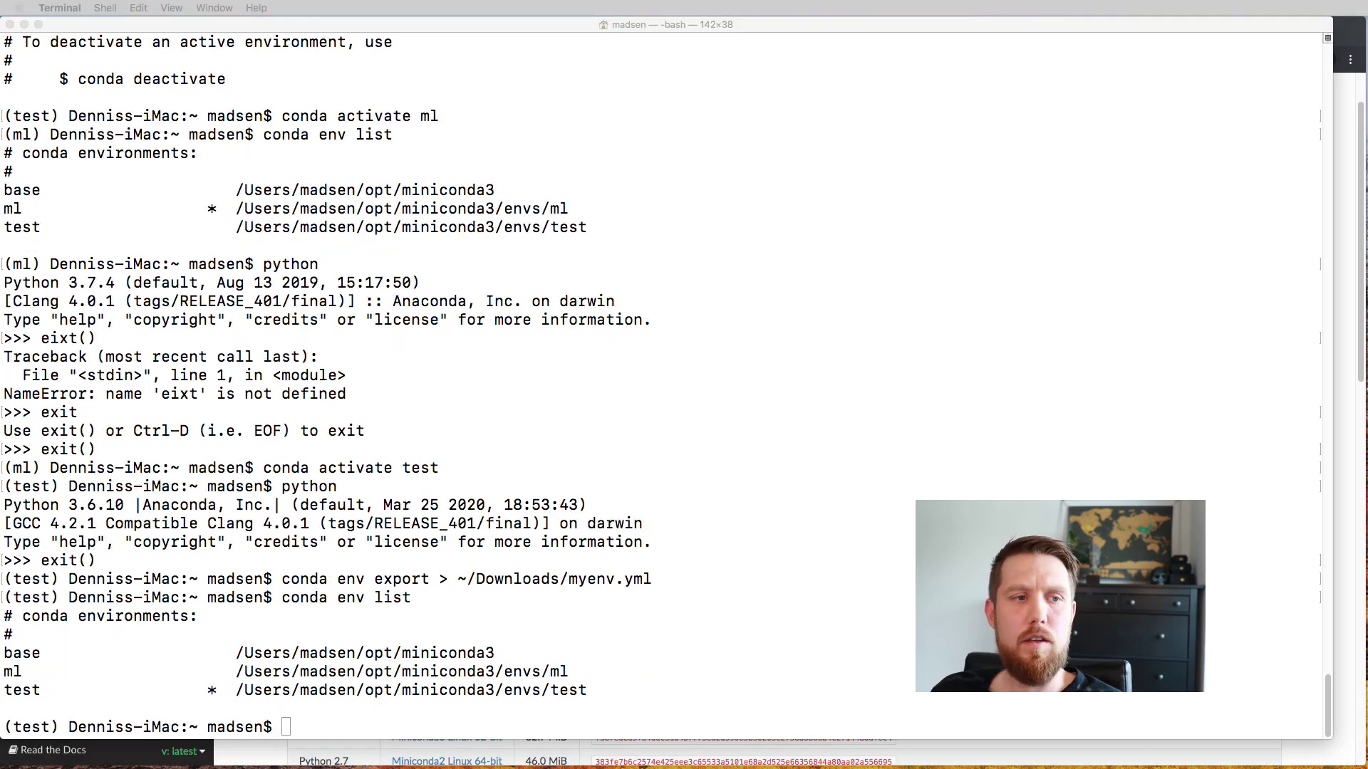
Step: Attempt conda remove --name test --all, which fails because test is the current environment
left_click(686, 742)
type("con")
key("BackSpace")
key("BackSpace")
key("BackSpace")
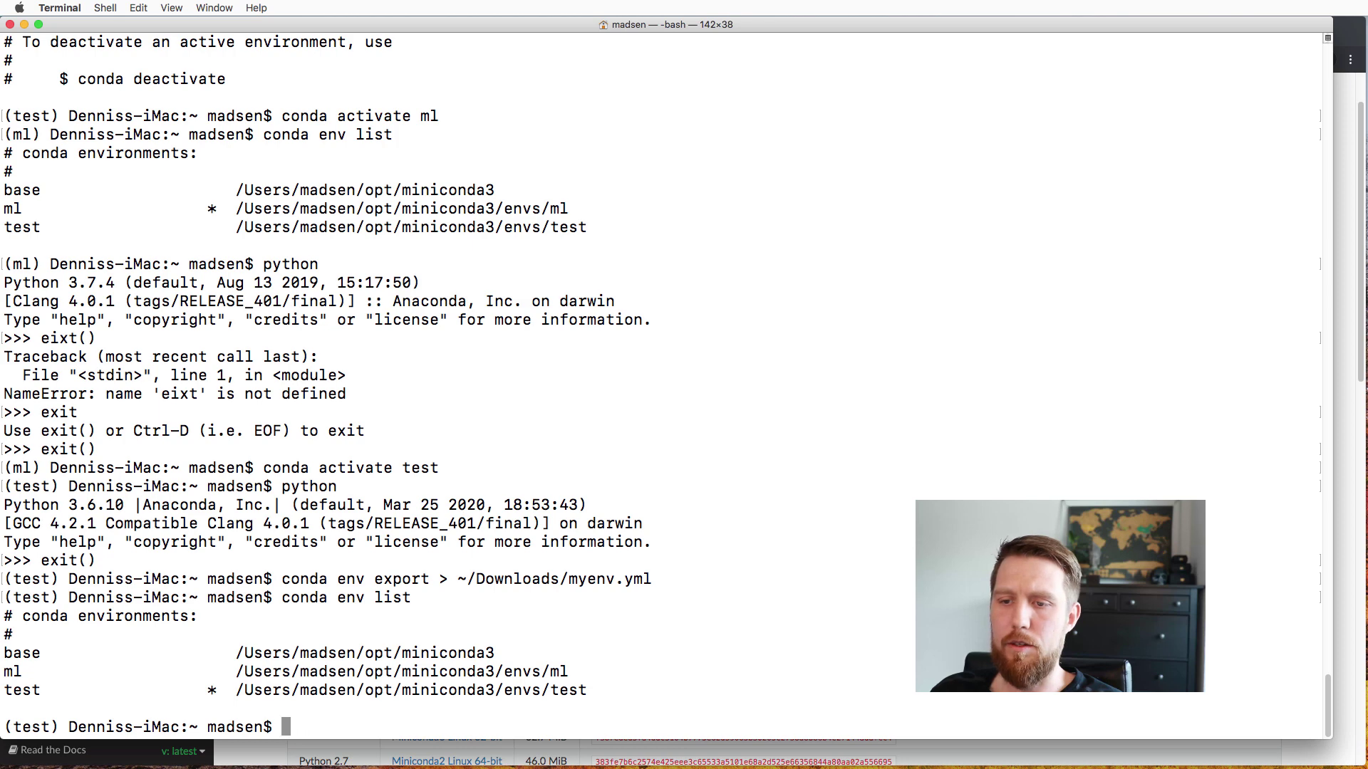
type("conda remove --nam")
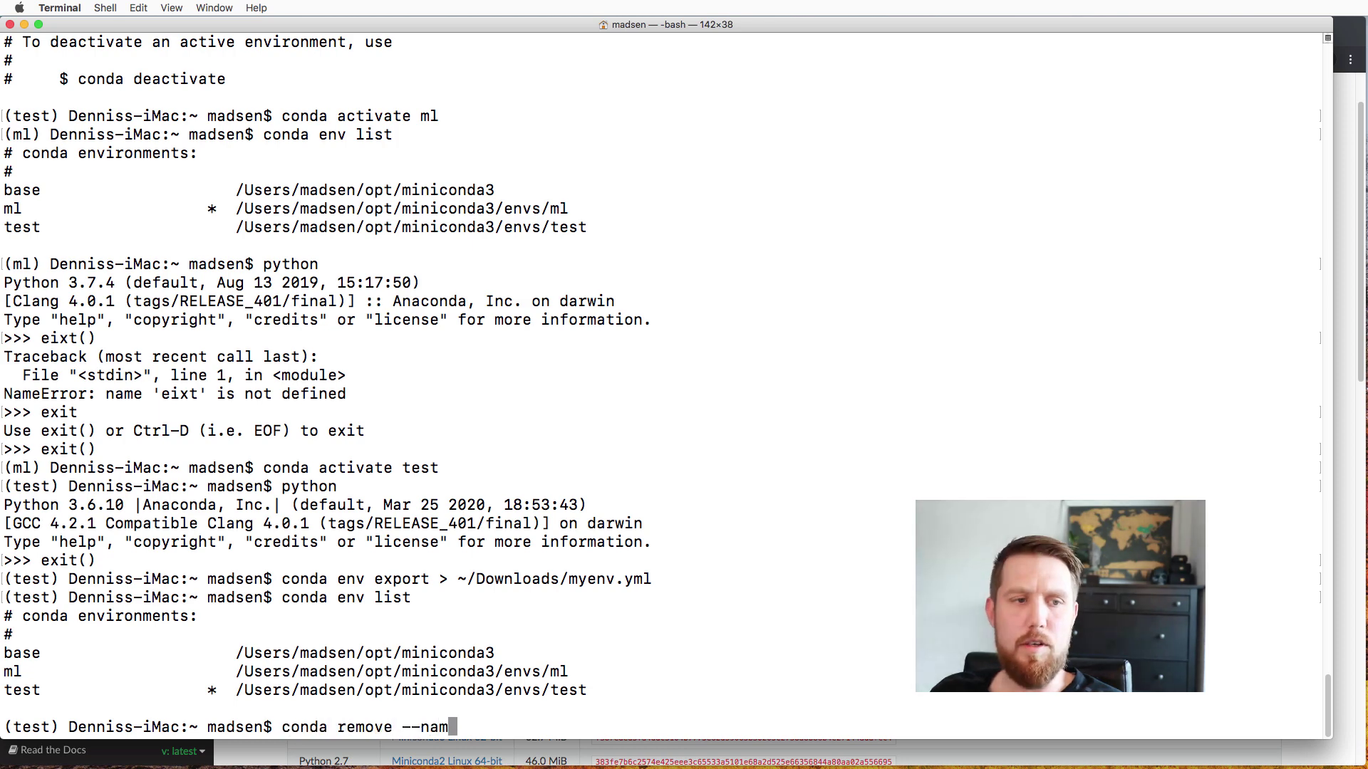
type("e test --all")
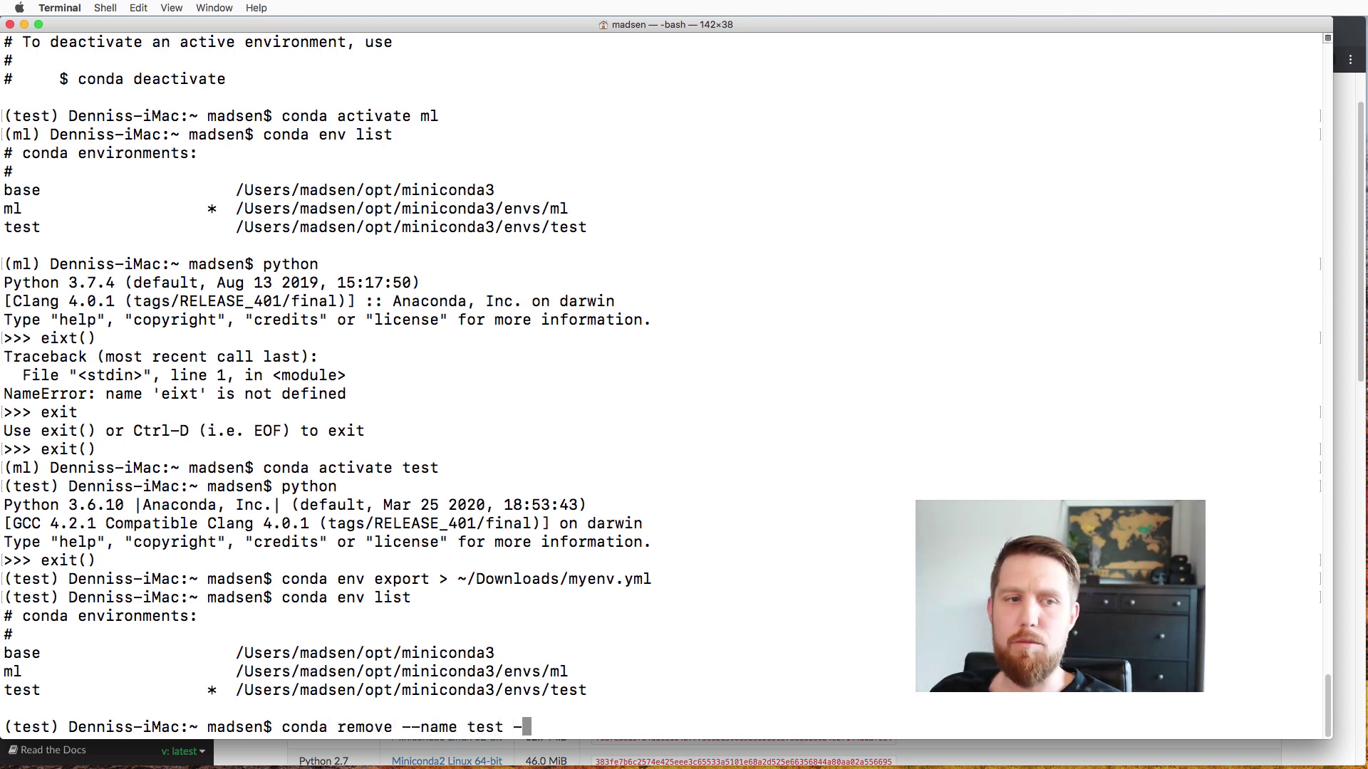
key("Return")
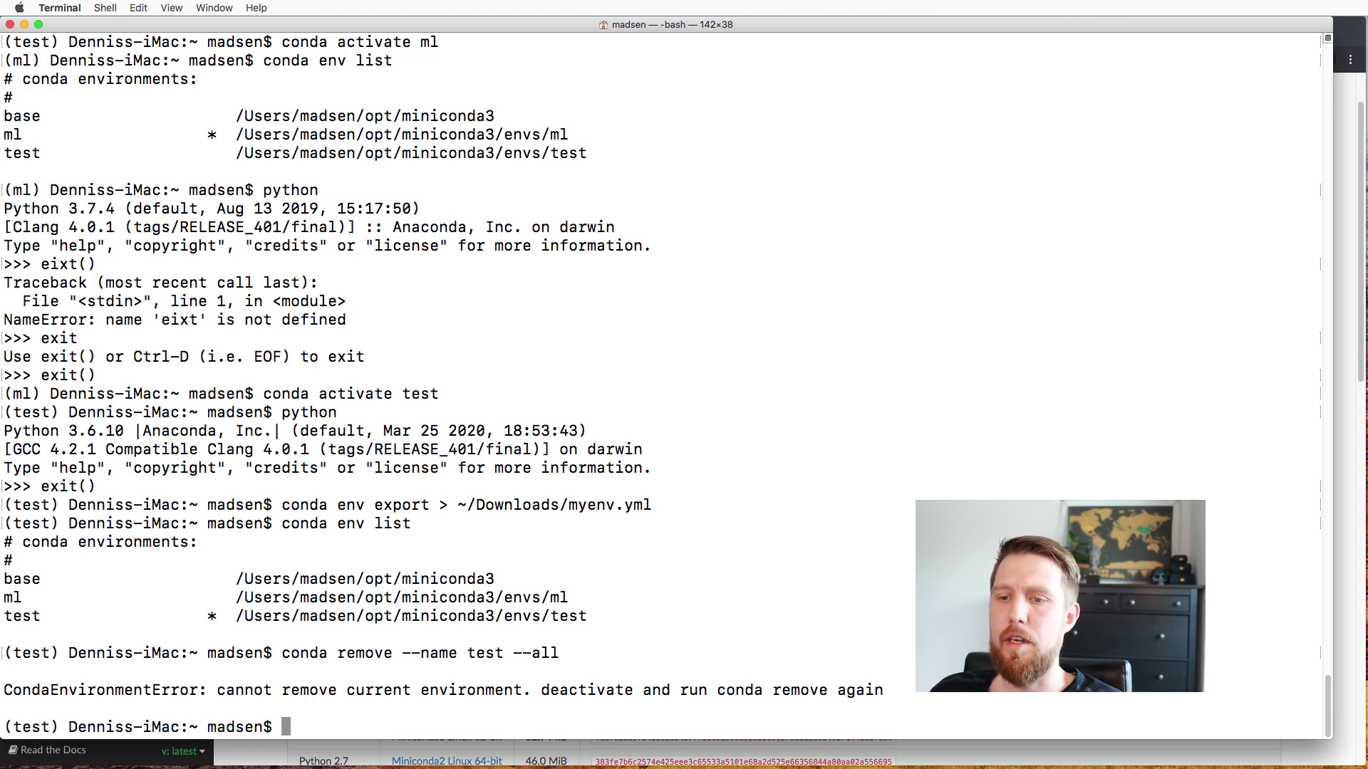
Step: Switch to base with conda activate, run conda deactivate, and retry removing test
type("conda activate")
key("Return")
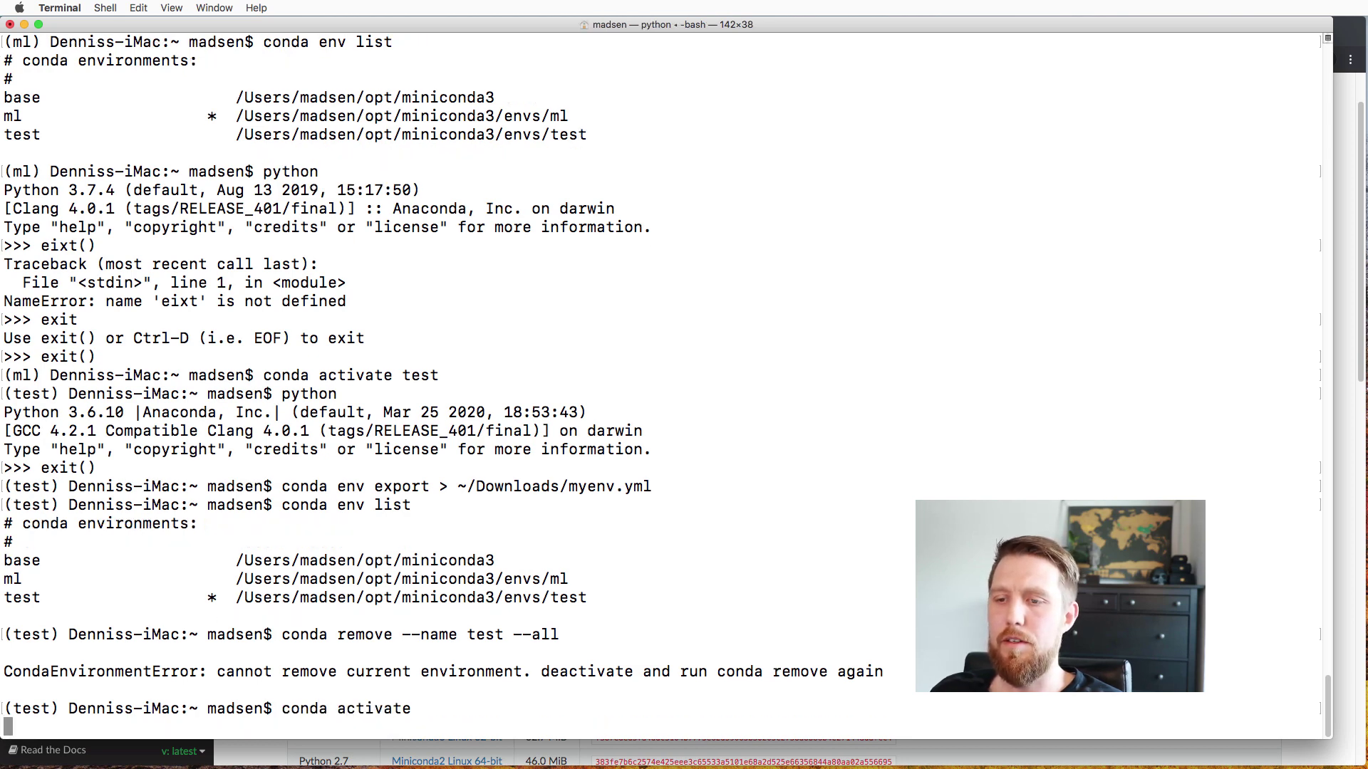
key("Up")
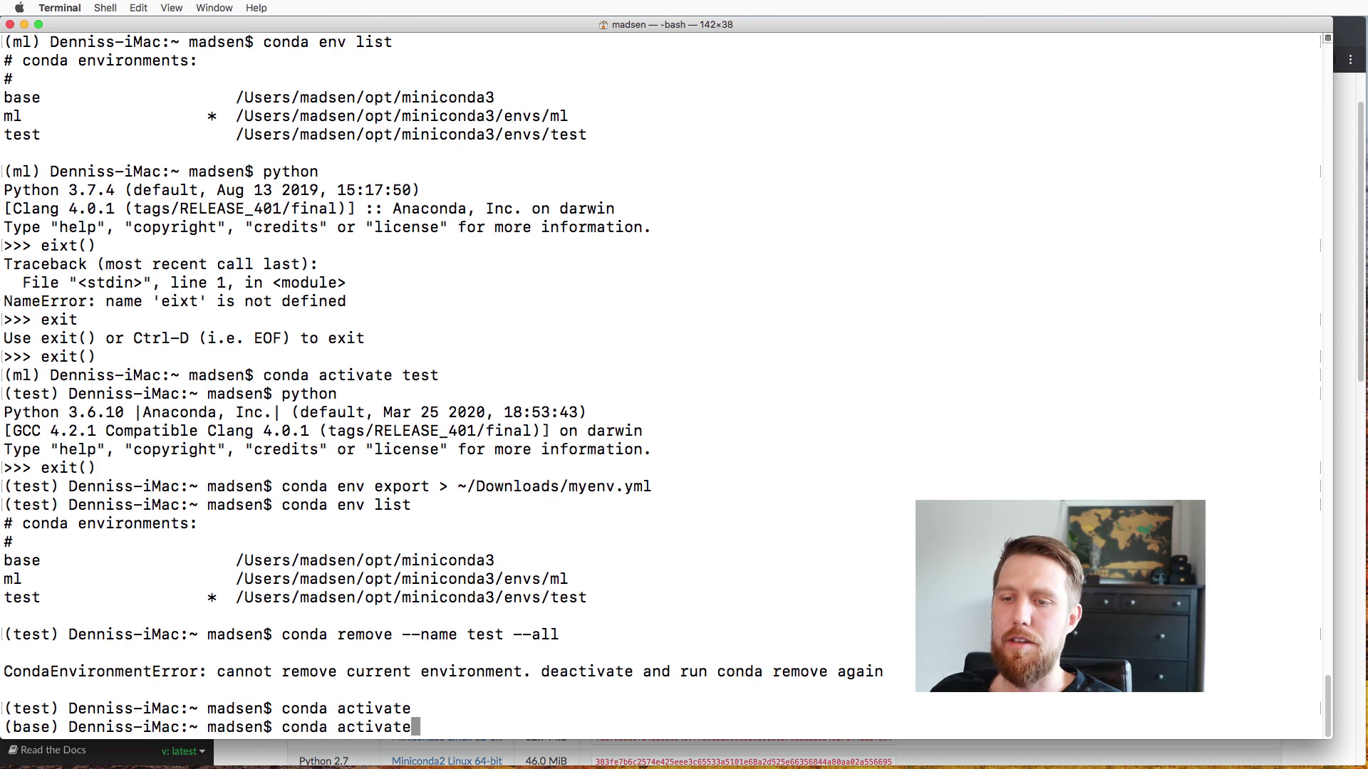
key("BackSpace")
key("BackSpace")
key("BackSpace")
key("BackSpace")
key("BackSpace")
key("BackSpace")
key("BackSpace")
key("BackSpace")
type("de")
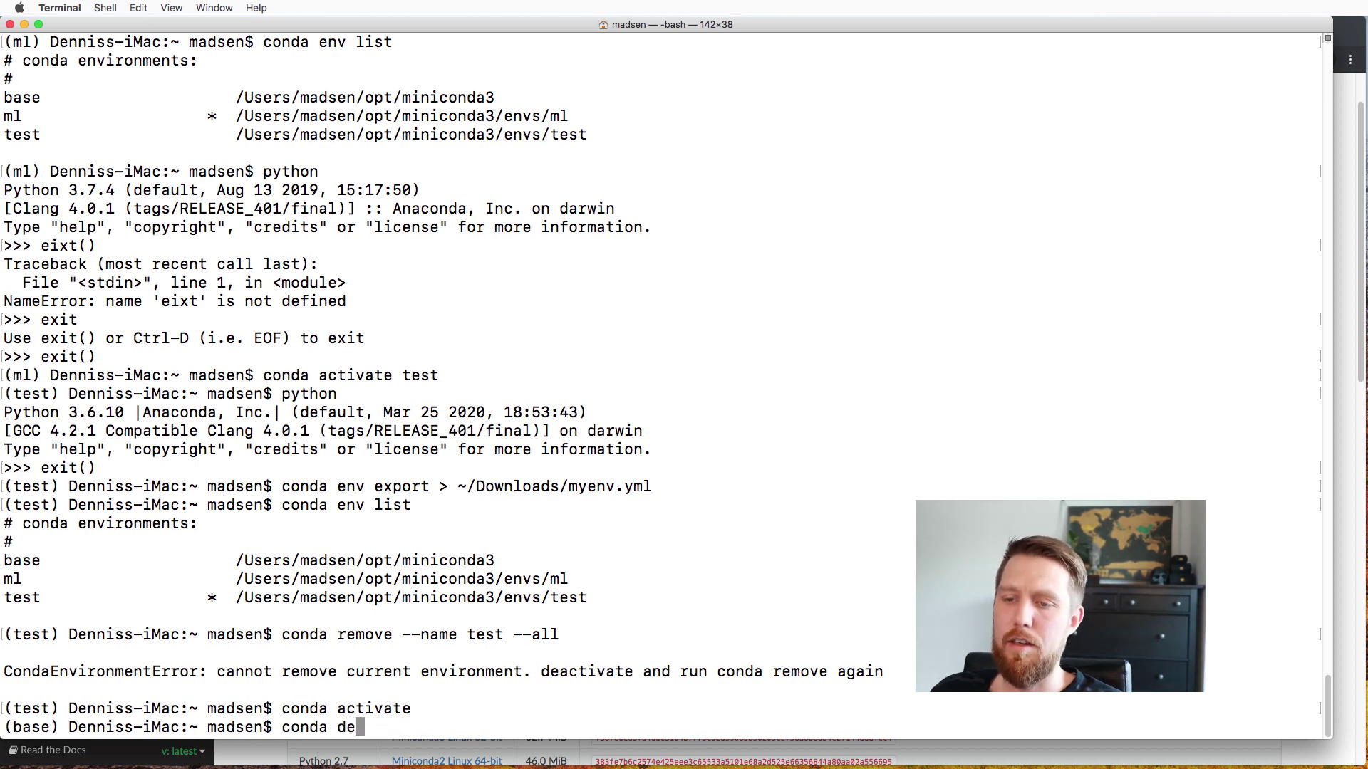
type("activate")
key("Return")
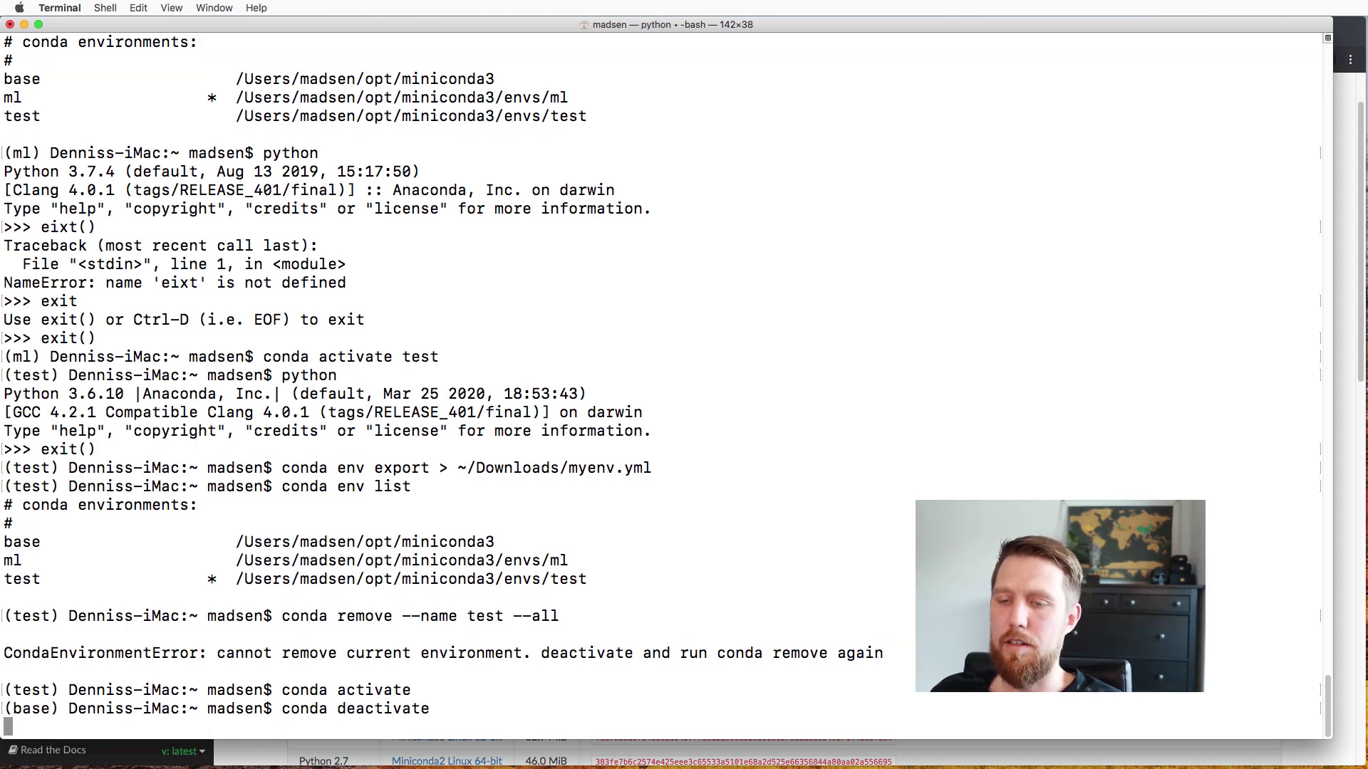
key("Up")
key("Up")
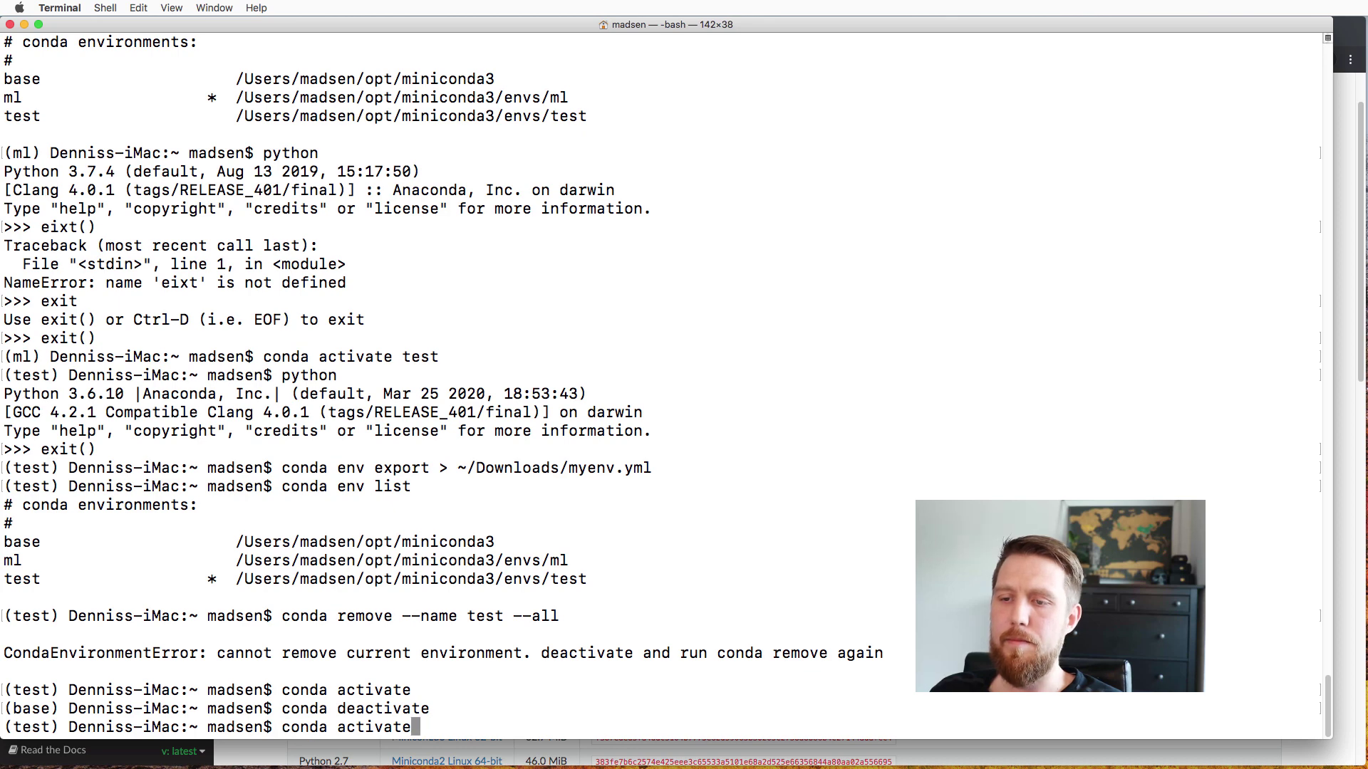
key("Up")
key("Return")
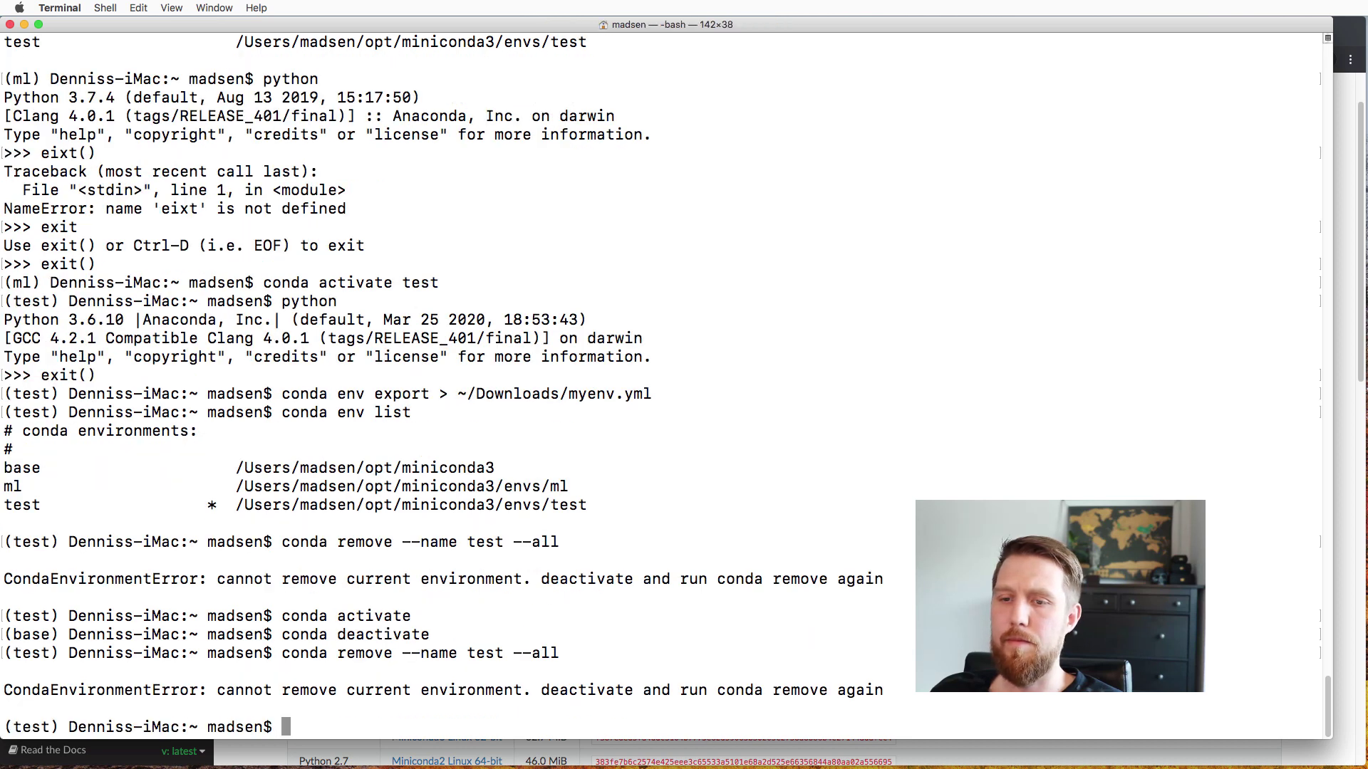
Step: Deactivate test and rerun conda remove --name test --all, confirming with y
type("con")
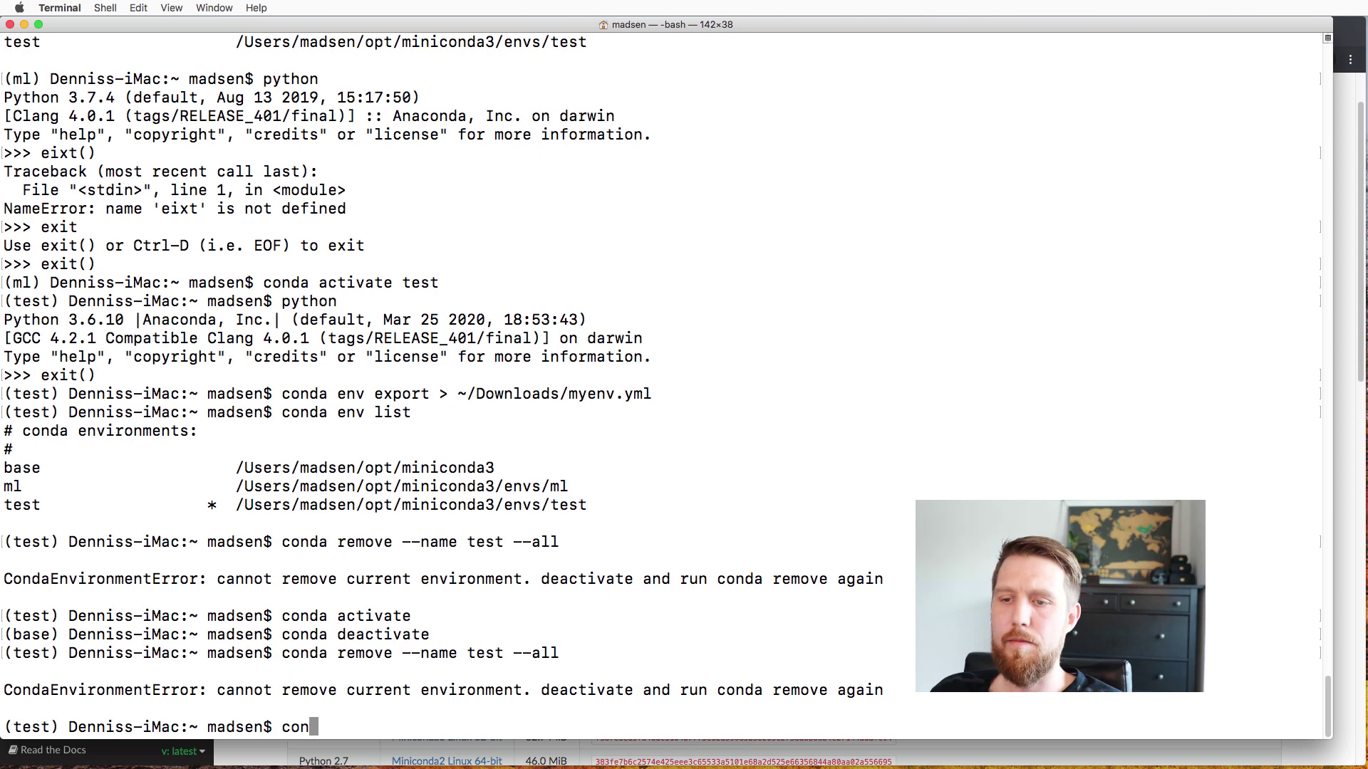
type("da deactivate")
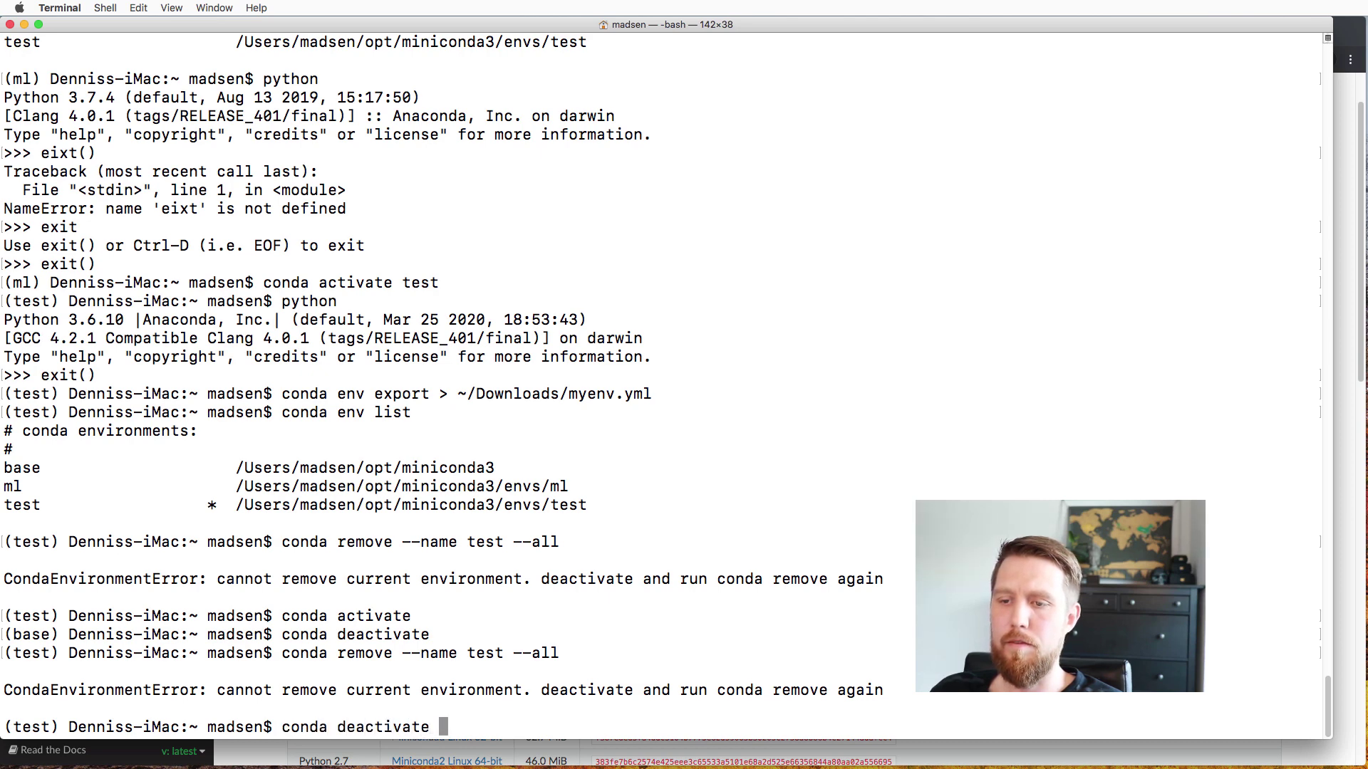
key("Return")
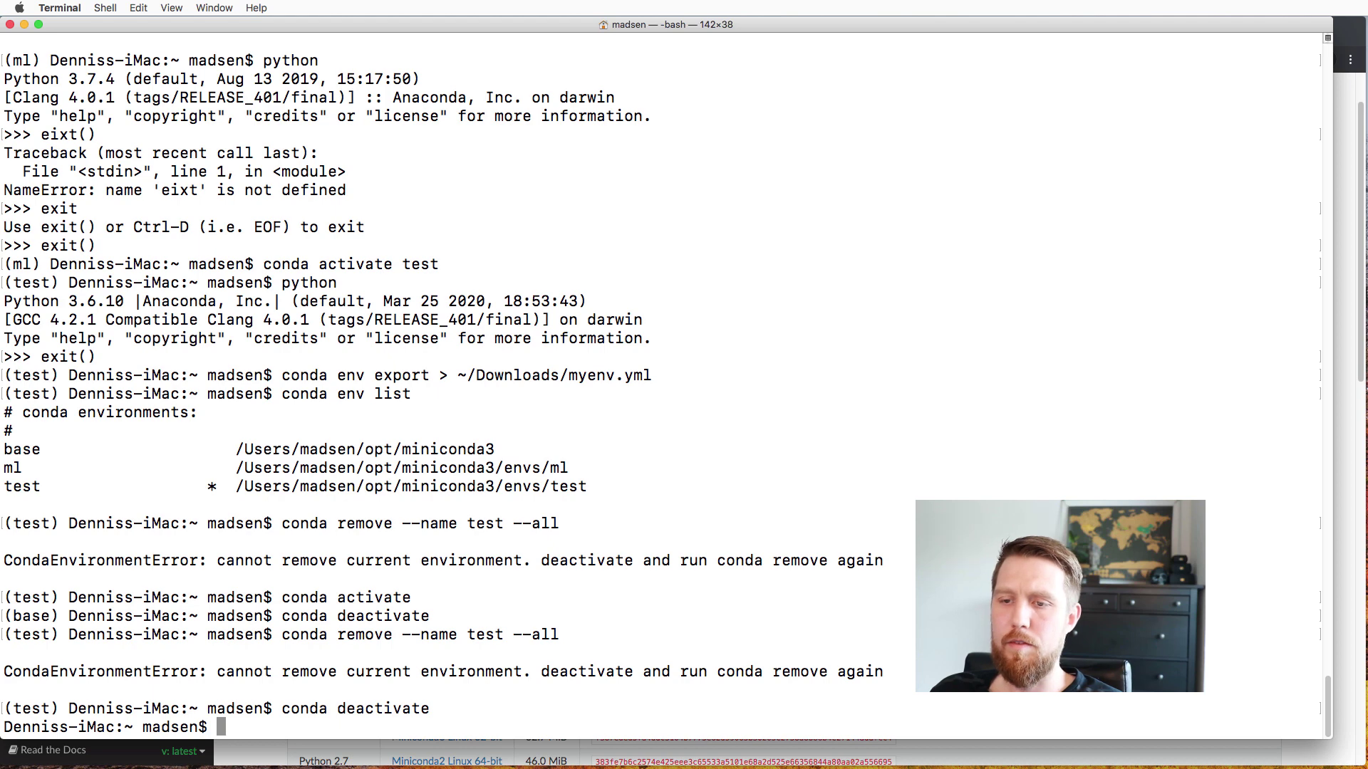
key("Up")
key("Up")
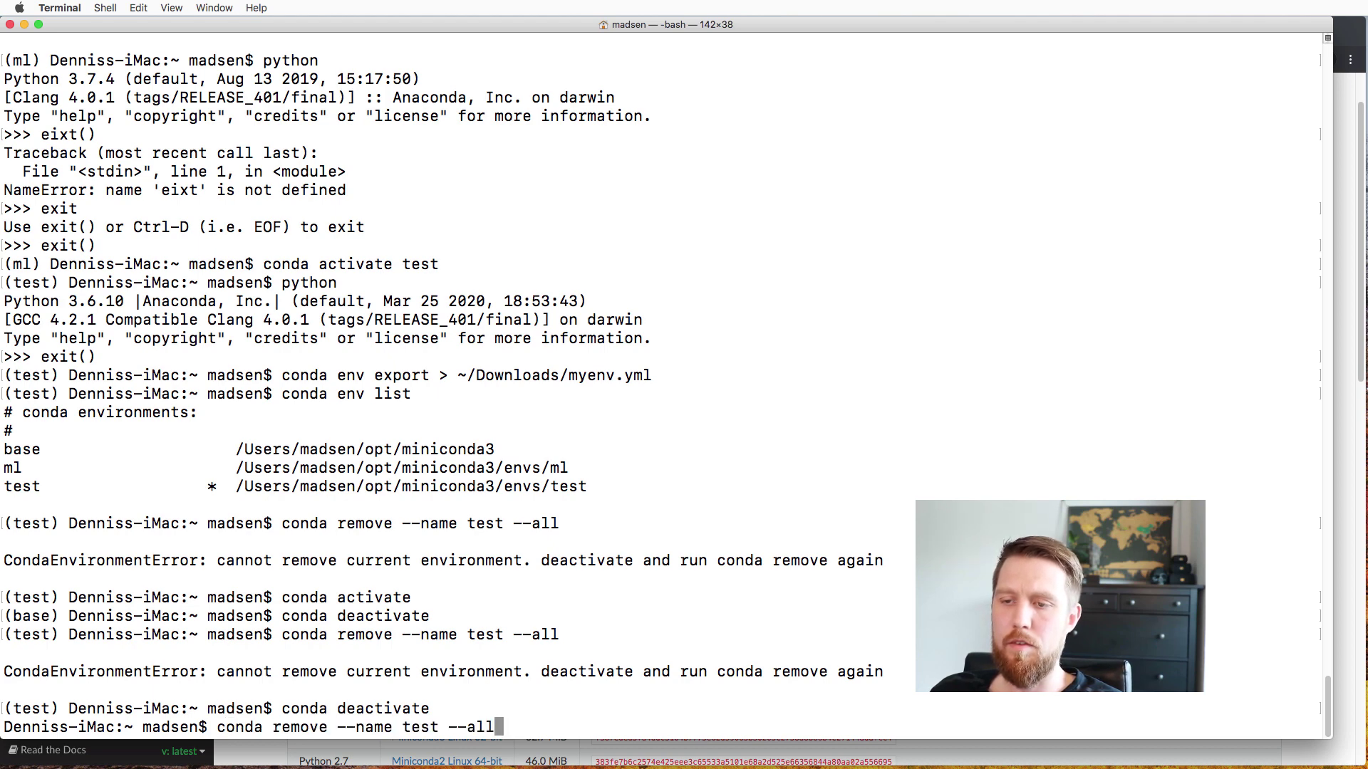
key("Return")
type("y")
key("Return")
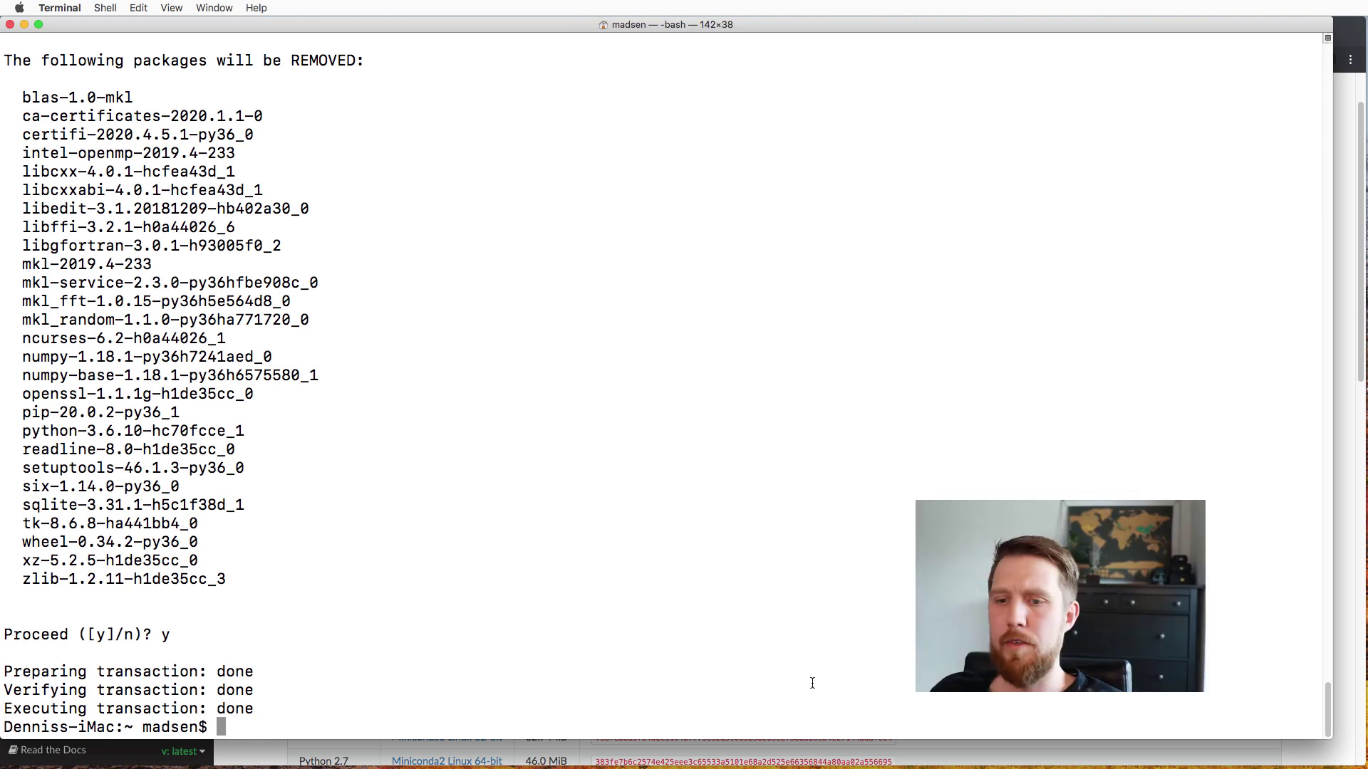
Step: List the remaining environments, base and ml, then open a new Terminal tab
type("conda env list")
key("Return")
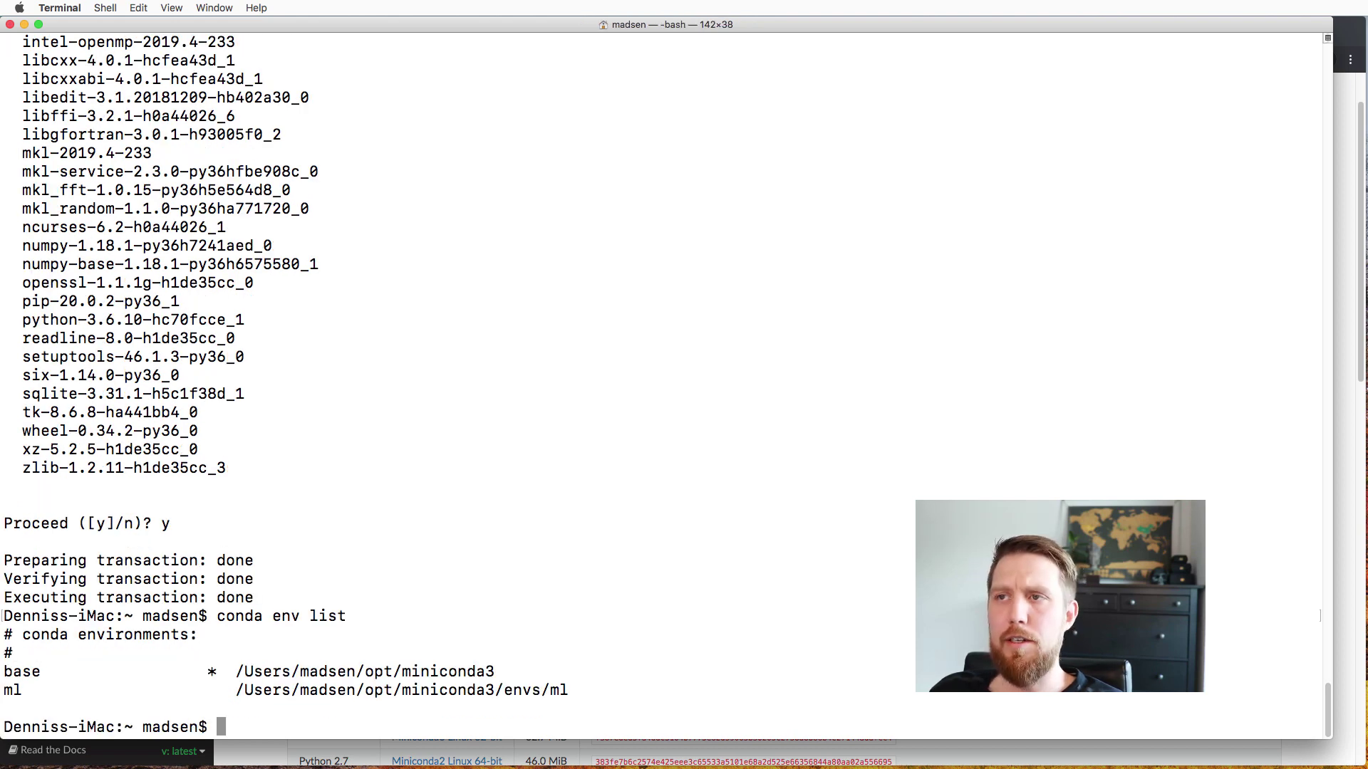
key("super+t")
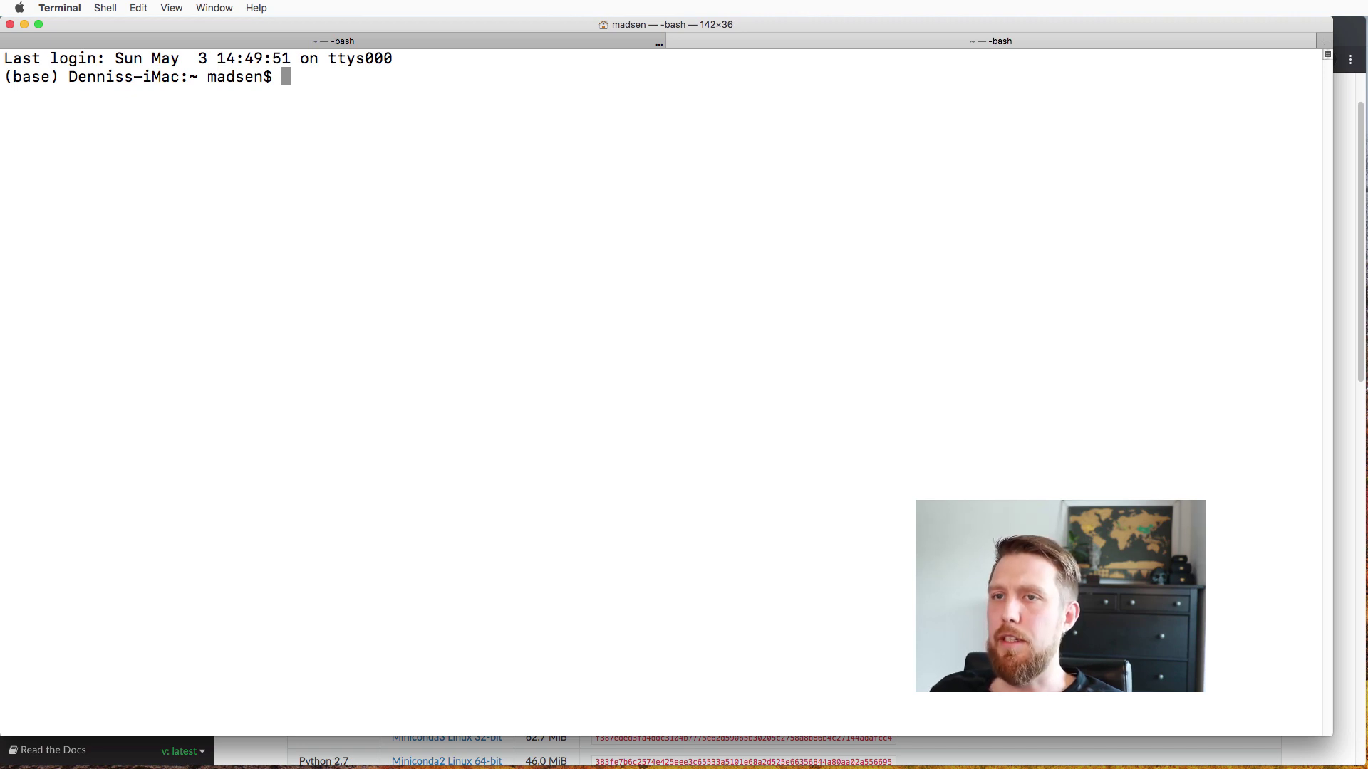
Step: Run conda config --set auto_activate_base false and open another tab to confirm no (base)
type("conda ")
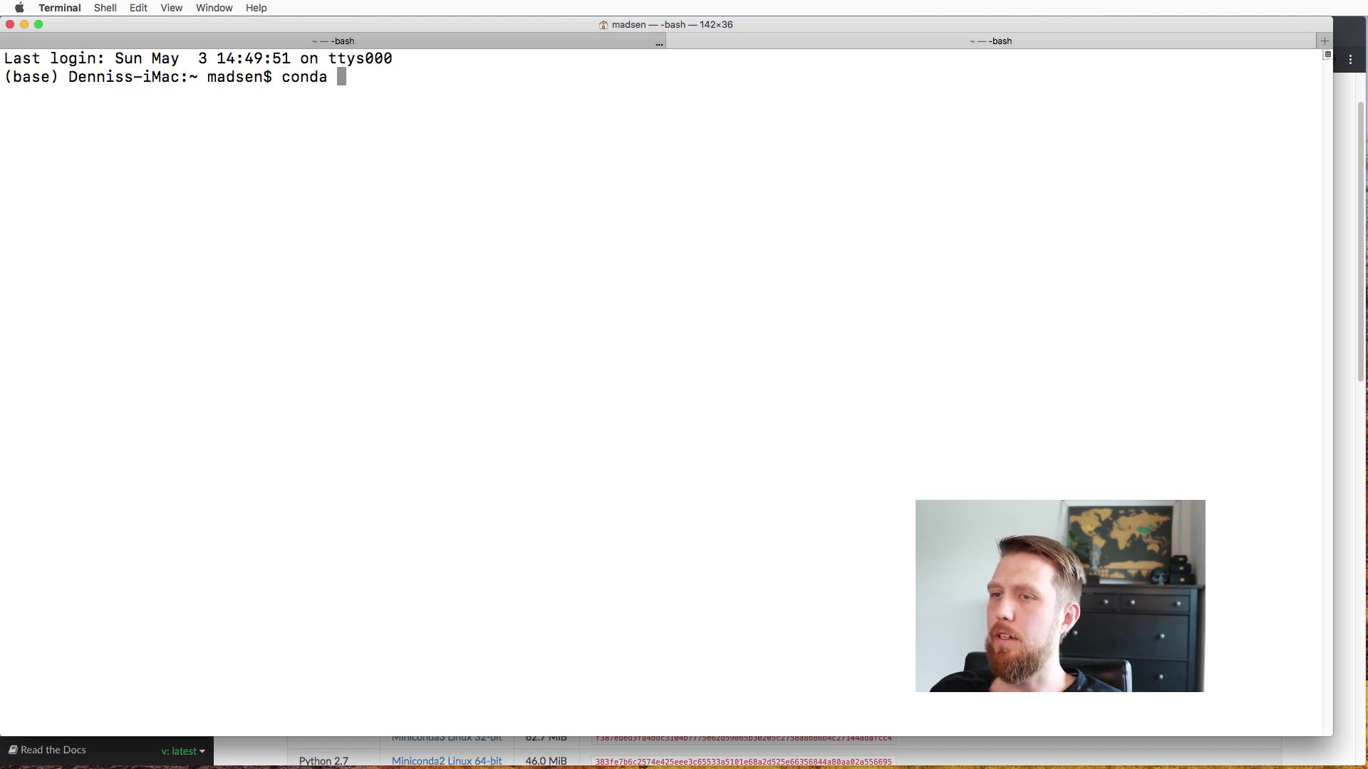
type("con")
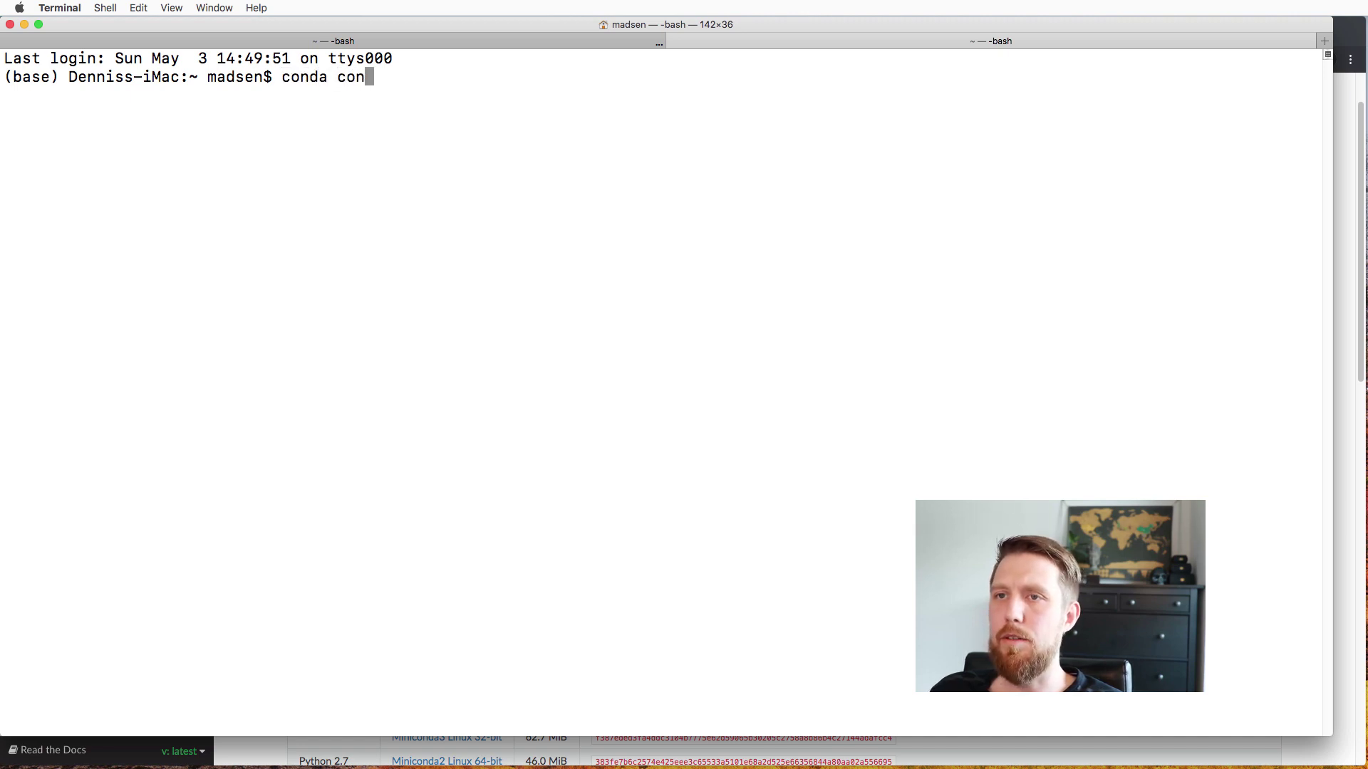
type("fig --s")
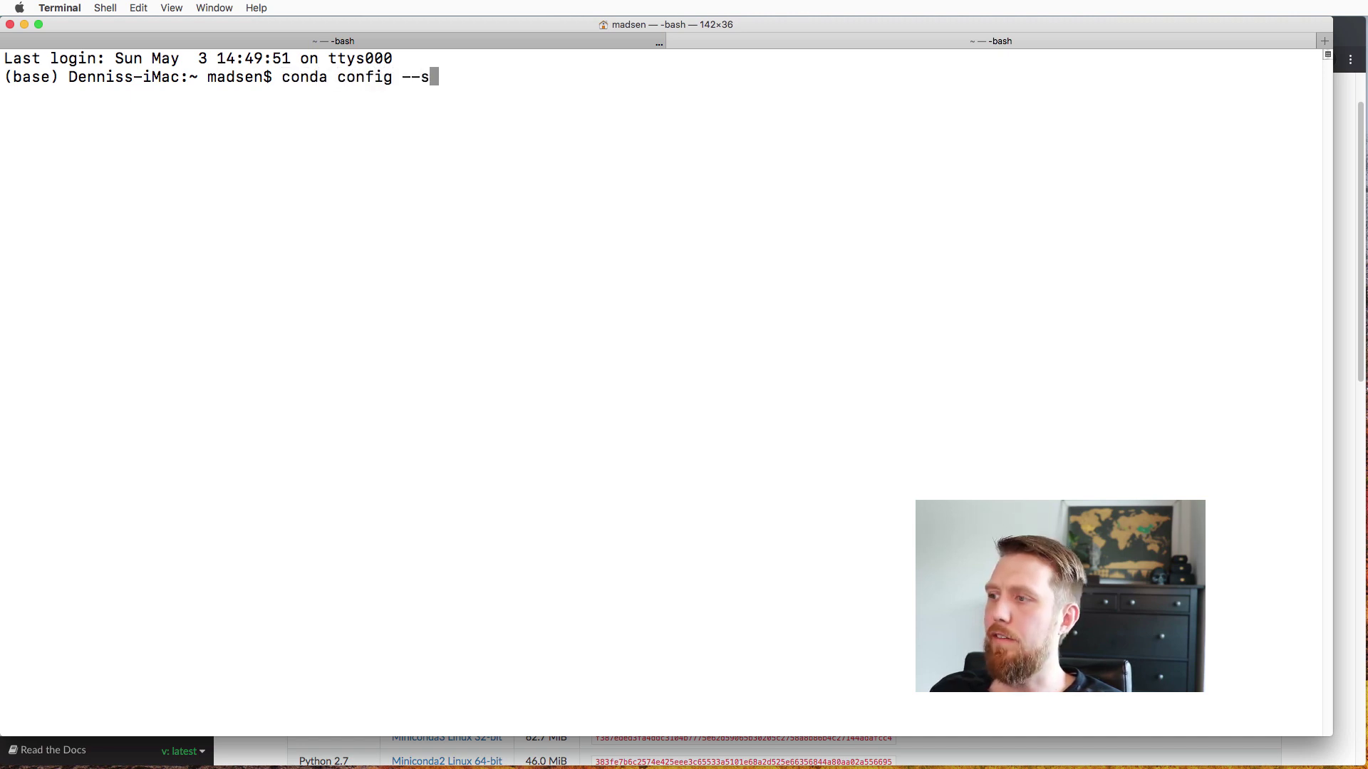
type("et auto_a")
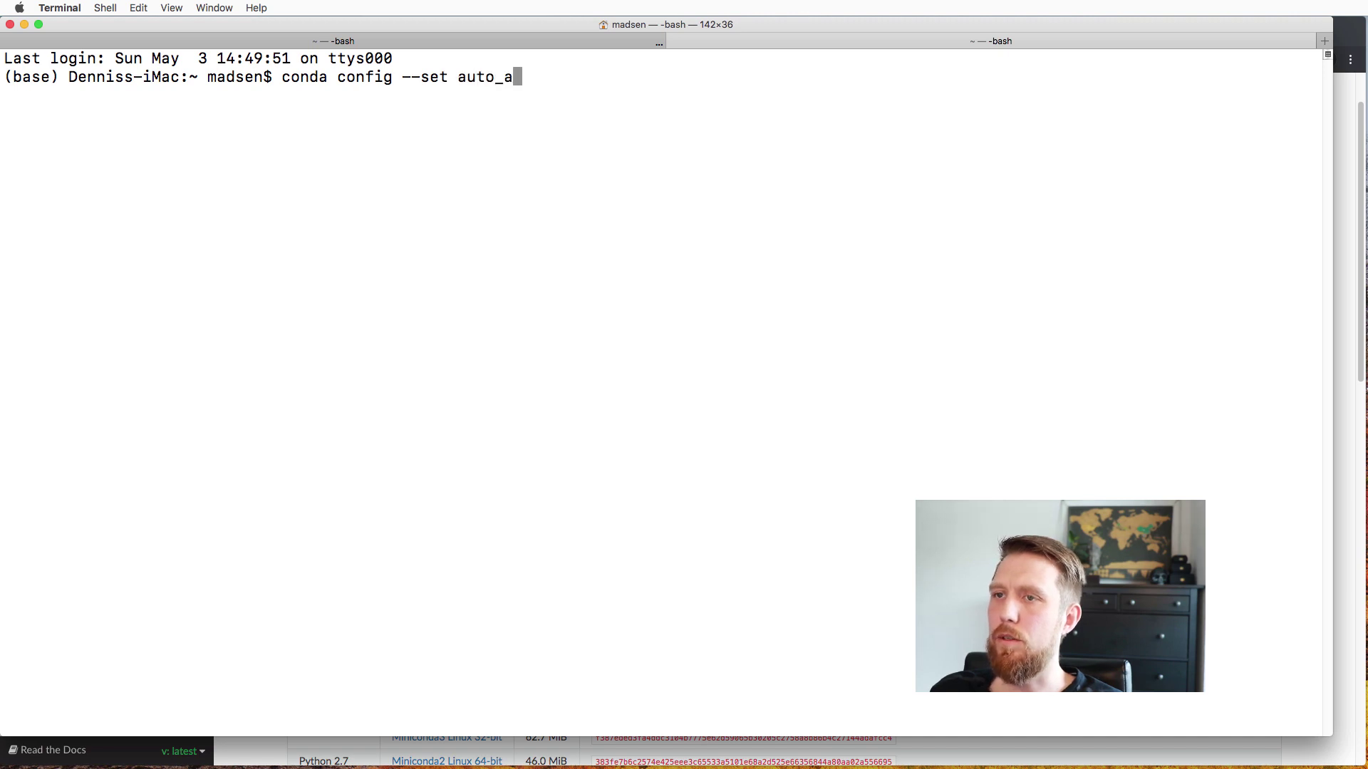
type("ctivate_base false")
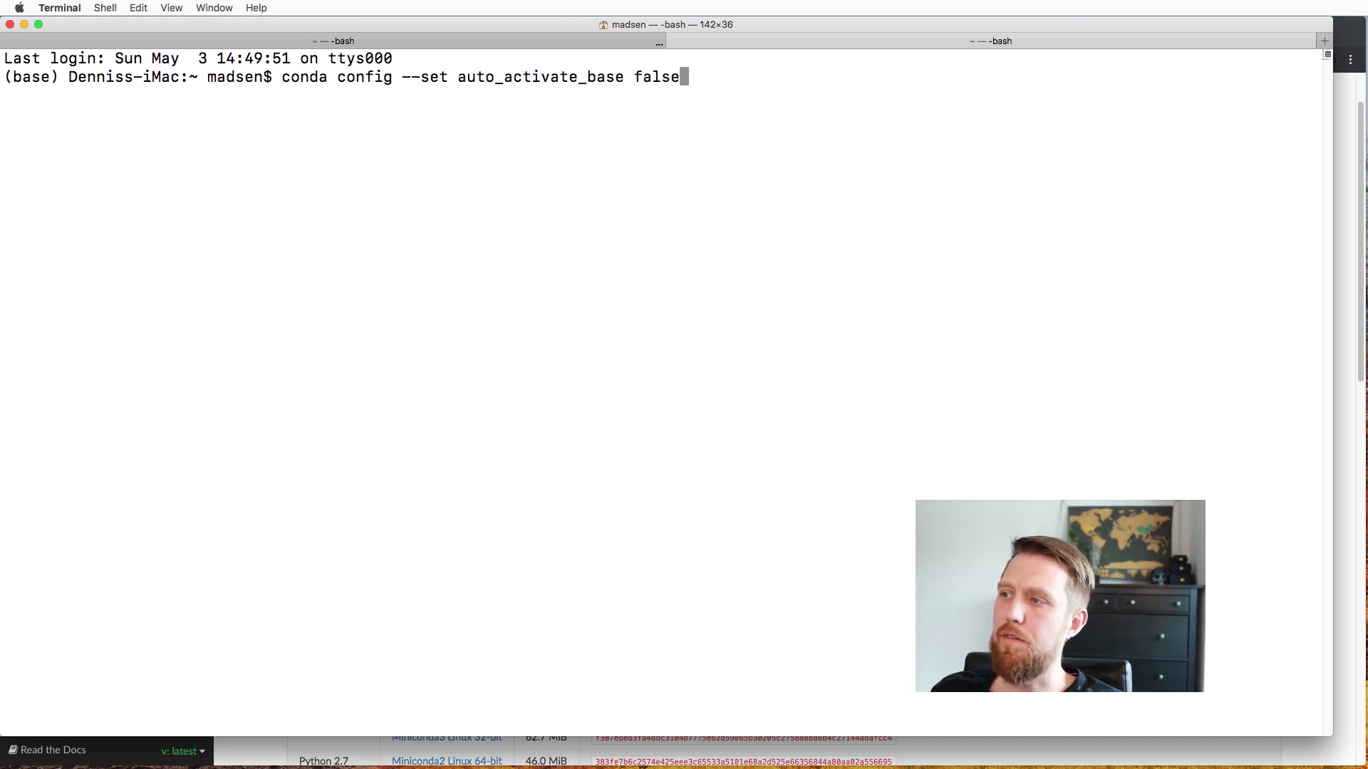
key("Return")
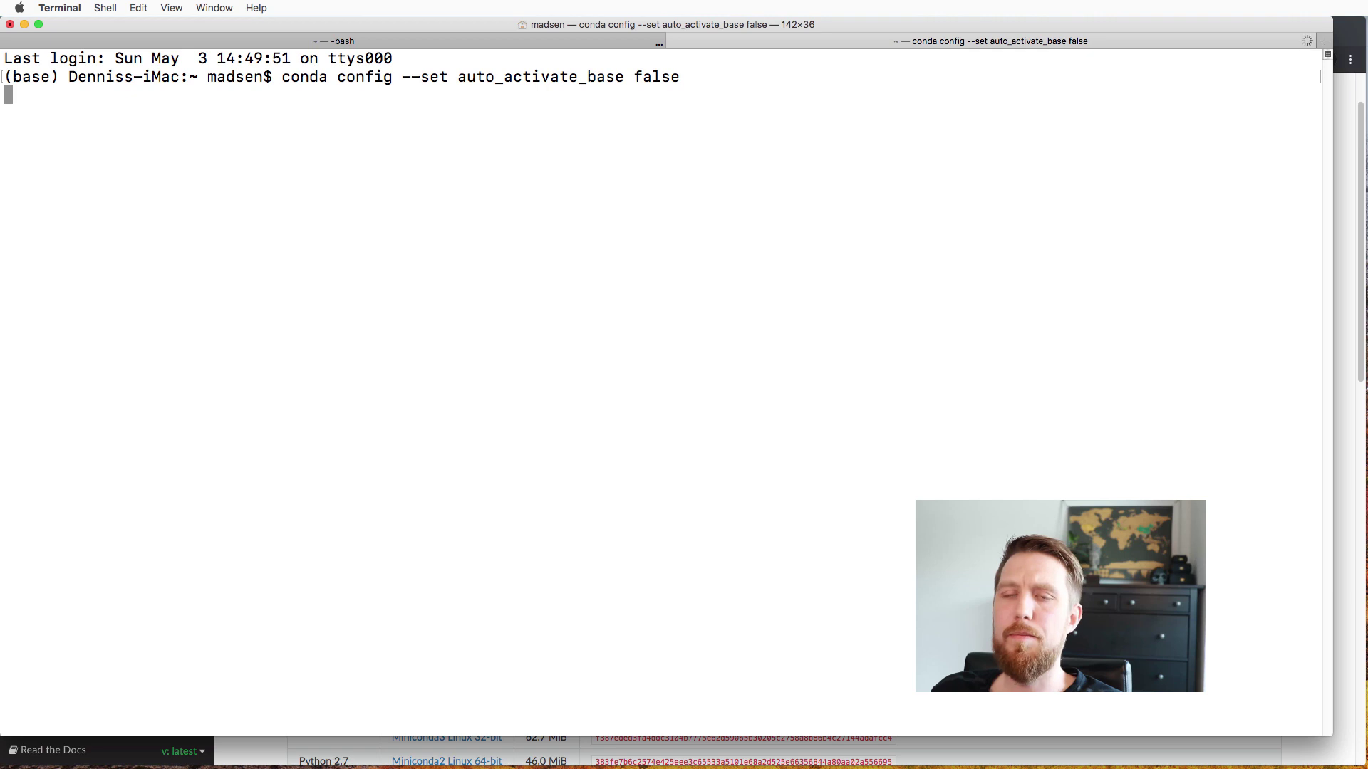
key("super+t")
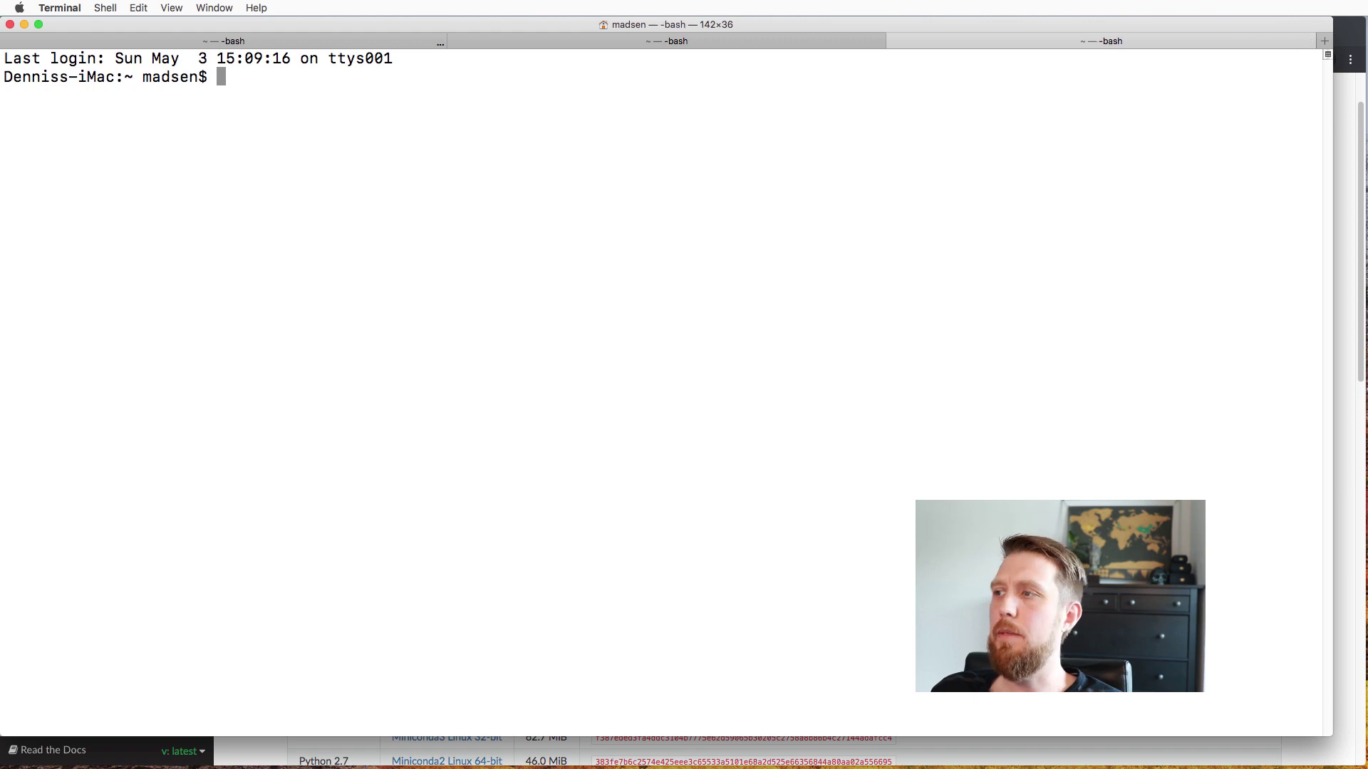
Step: Open the conda-cheatsheet.pdf URL from docs.conda.io in Chrome
left_click(938, 753)
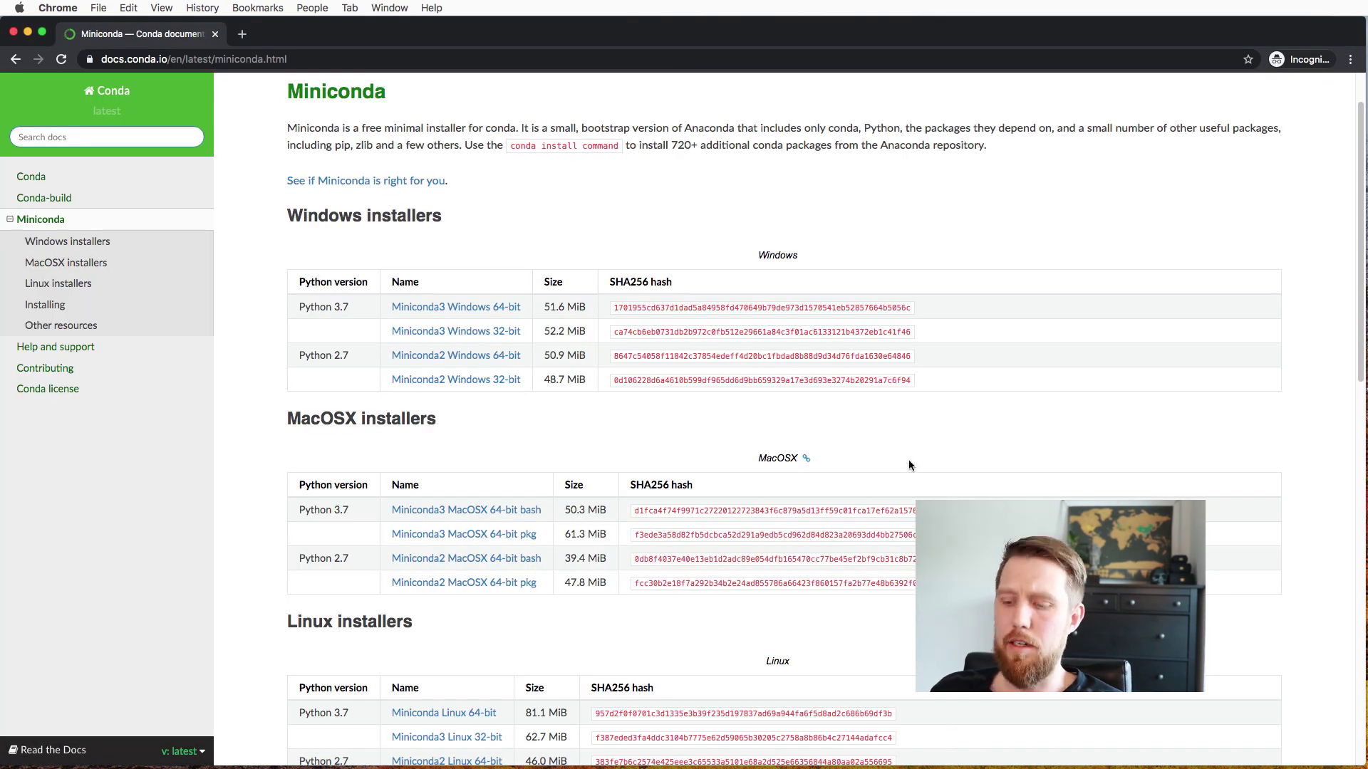
key("super+l")
type("https://docs.conda.io/projects/conda/en/latest/_downloads/843d9e0198f2a193a3484886fa28163c/conda-cheatsheet.pdf")
key("Return")
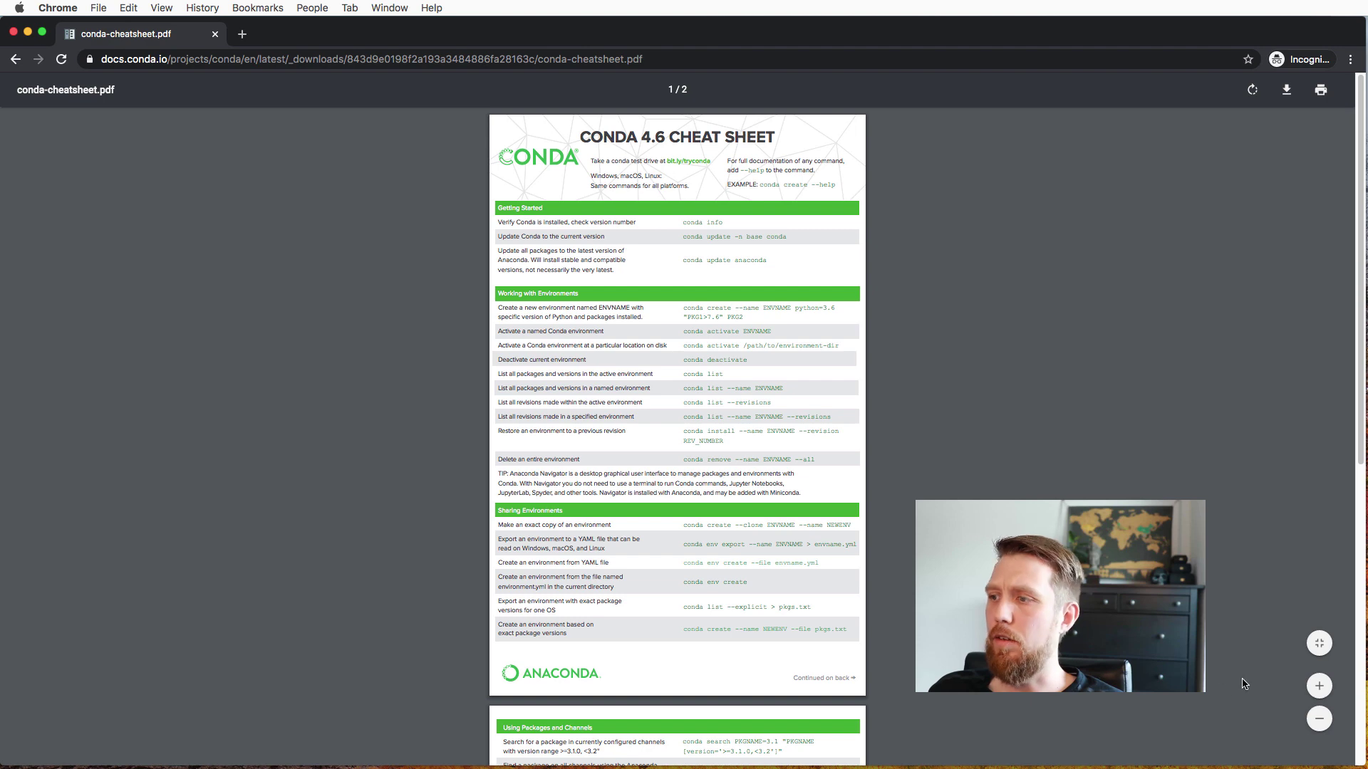
Step: Zoom in twice on the cheat sheet, scroll through it, and return to the first page
left_click(1319, 686)
left_click(1320, 686)
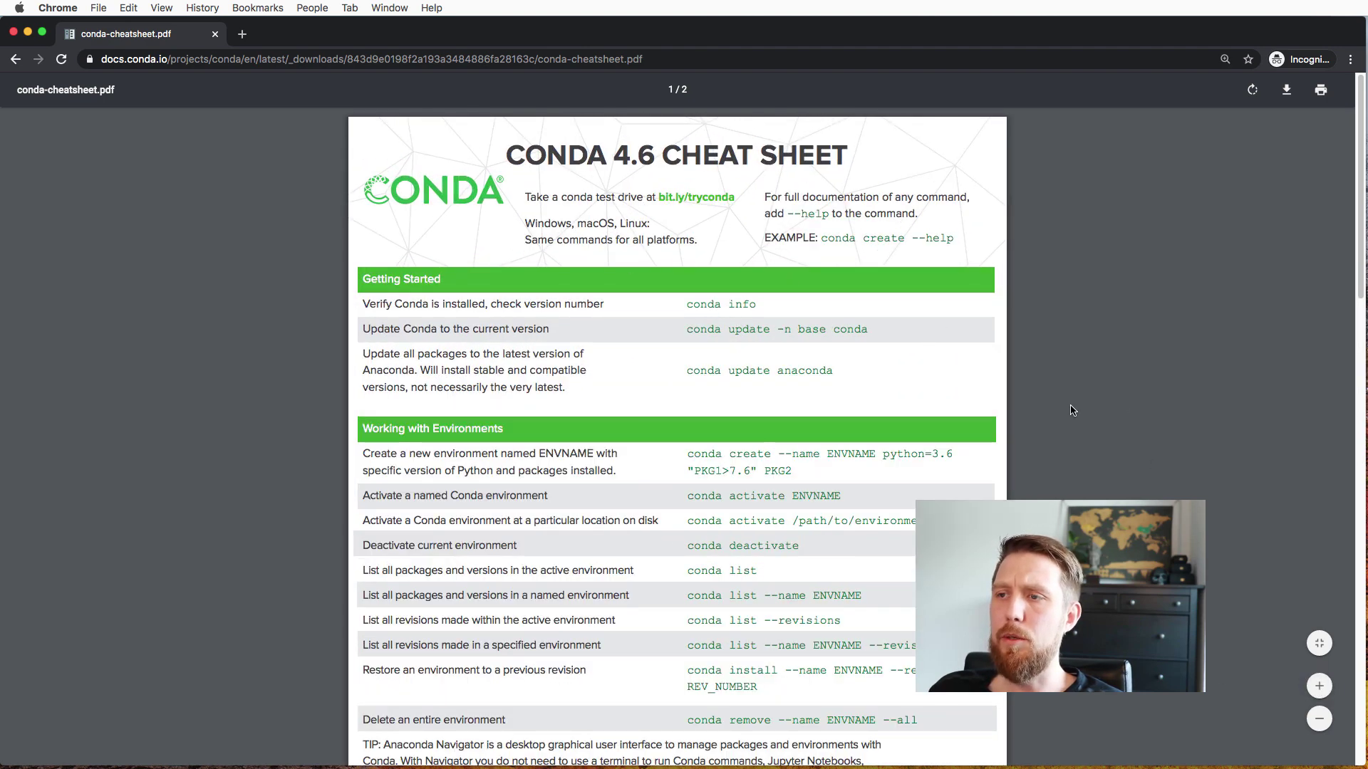
scroll(1084, 400, "down", 5)
scroll(1092, 416, "down", 20)
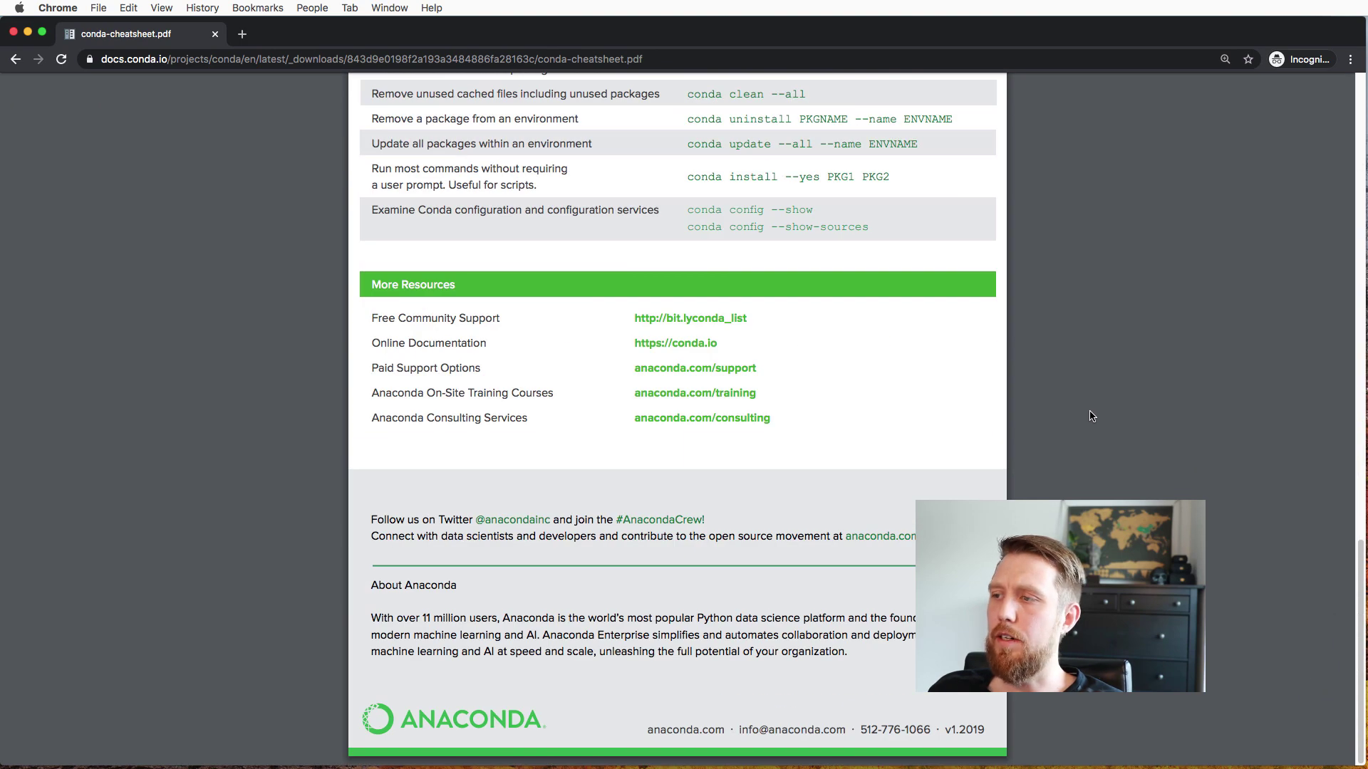
key("Home")
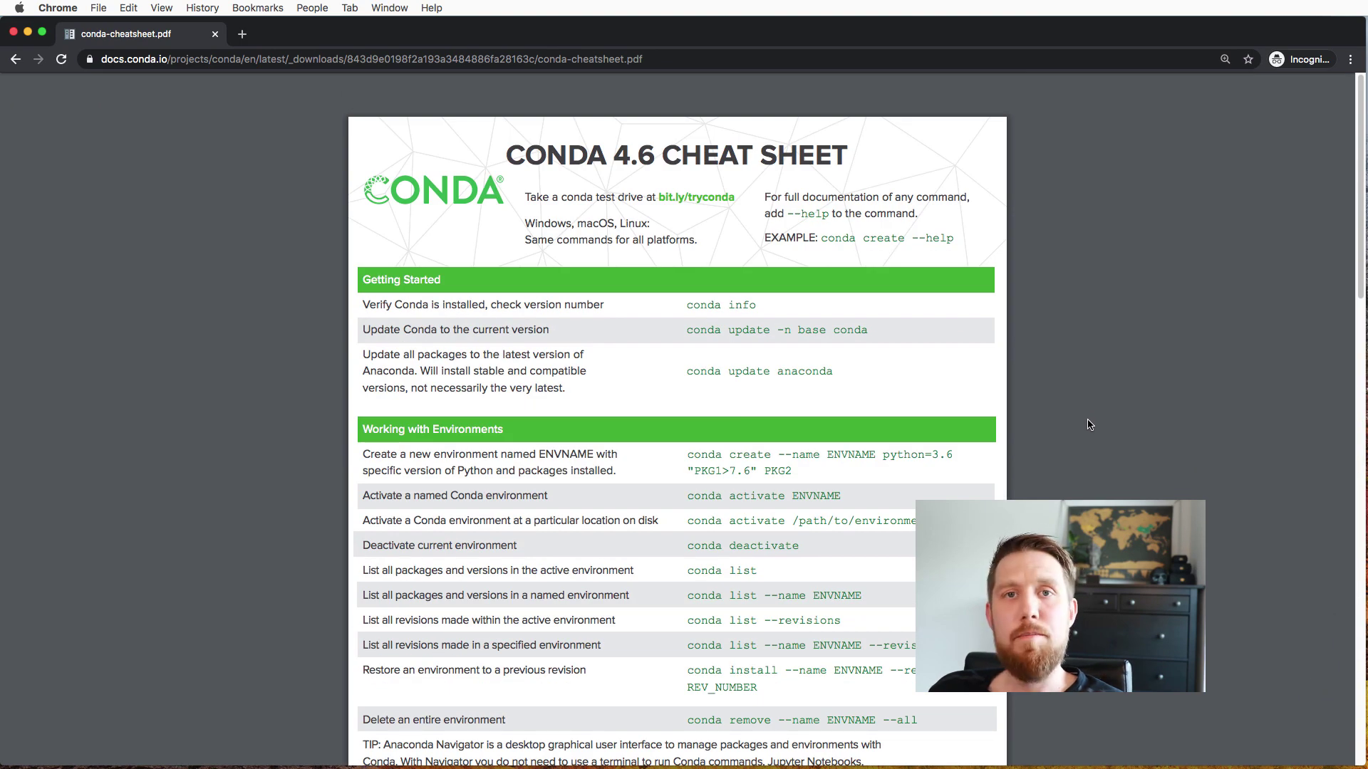